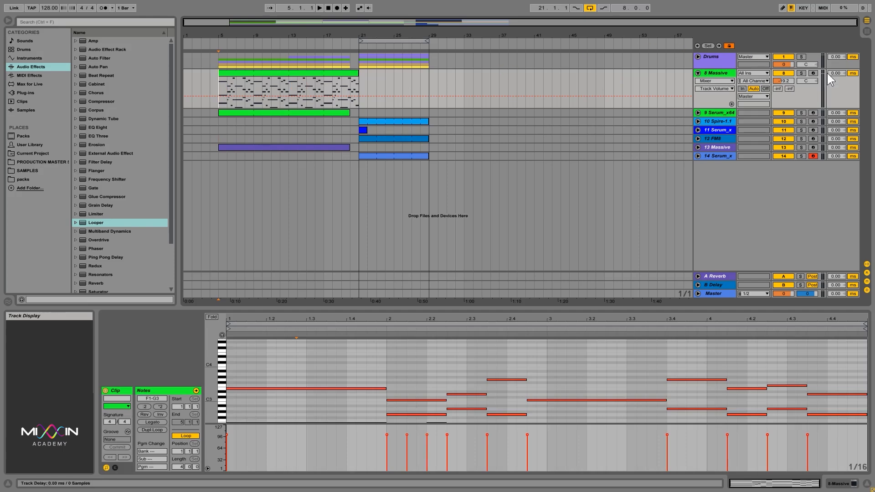
Solo the 8 Massive track, play it briefly, and open its Massive synth editor.
click(802, 73)
click(703, 74)
key(space)
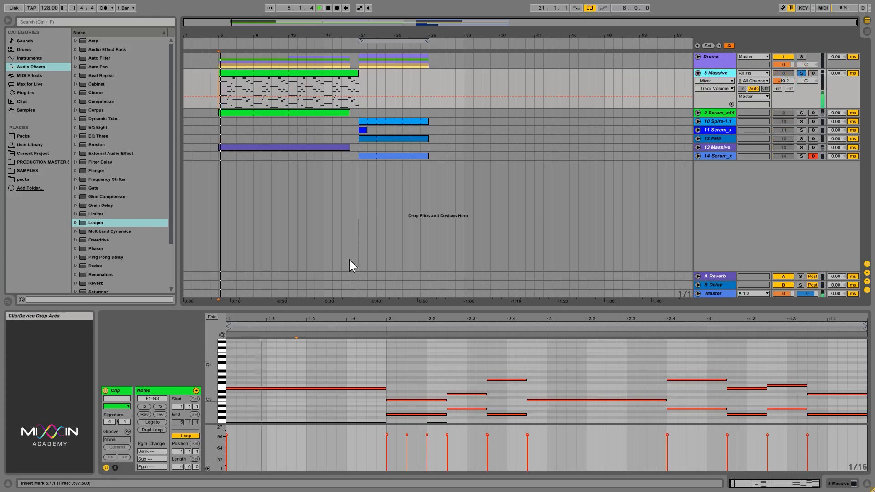
click(840, 484)
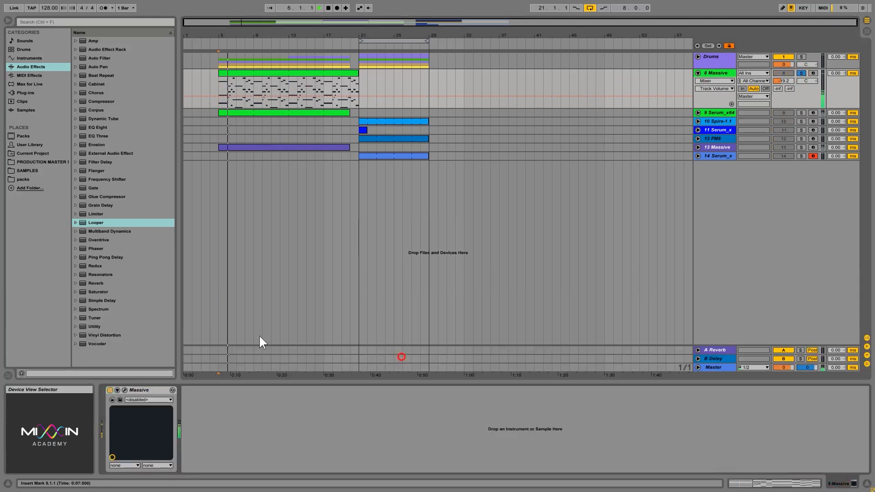
click(125, 391)
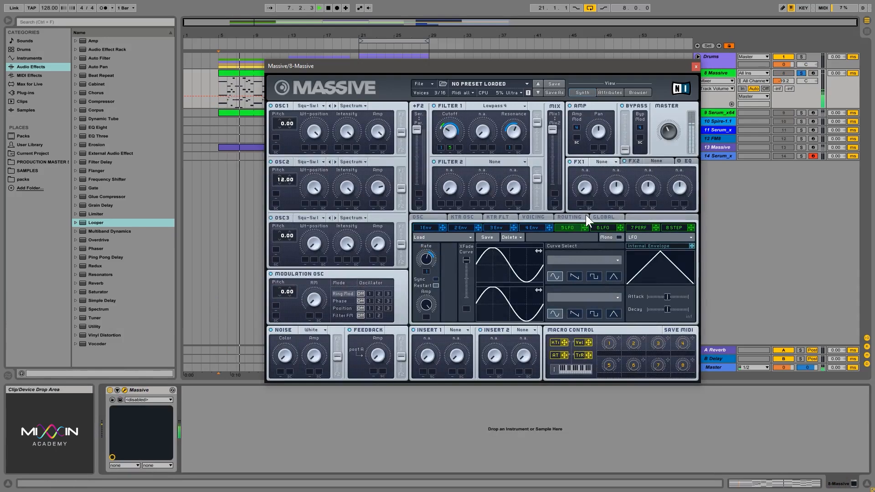
key(space)
Load Delay Synced as Massive's FX1 effect and Reverb as its FX2 effect.
click(607, 160)
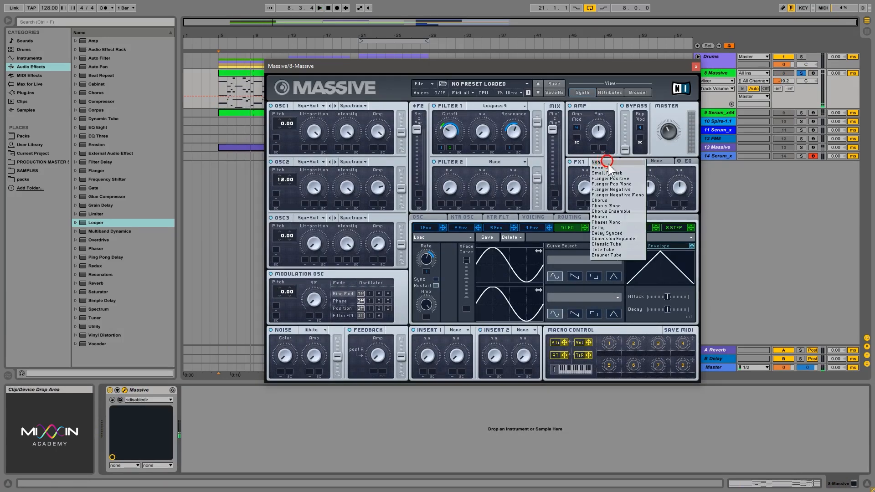
click(630, 232)
click(656, 161)
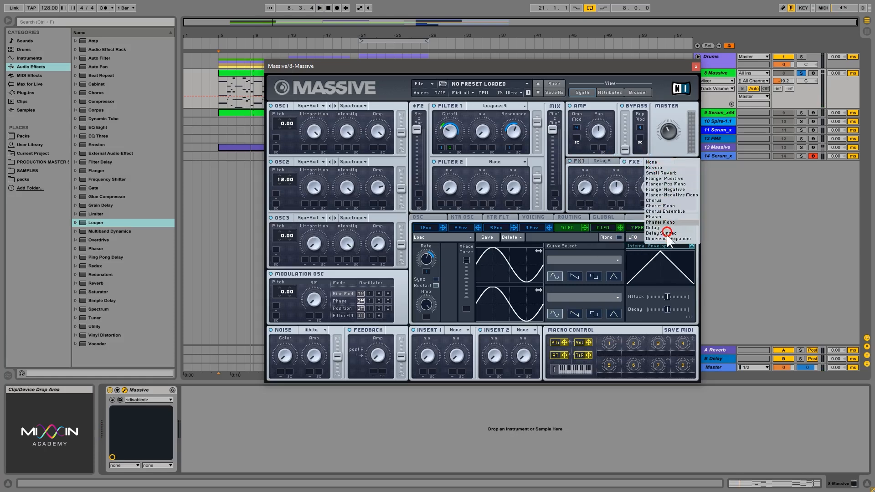
click(672, 169)
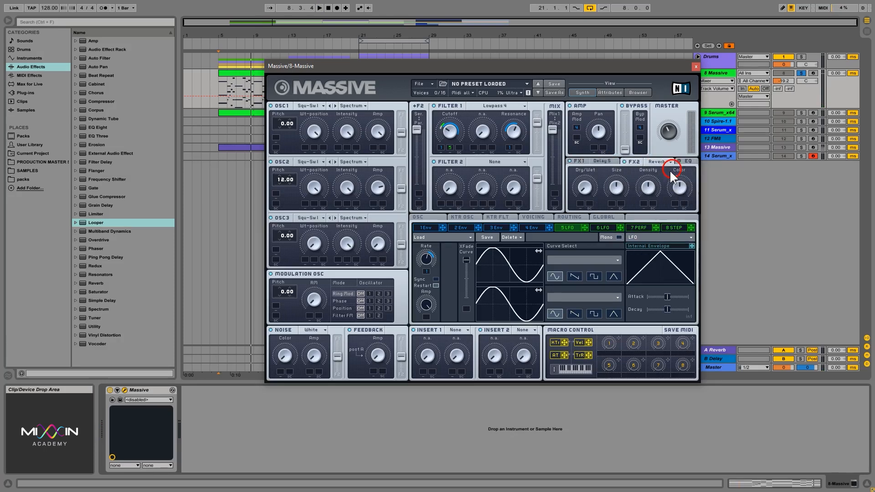
click(655, 162)
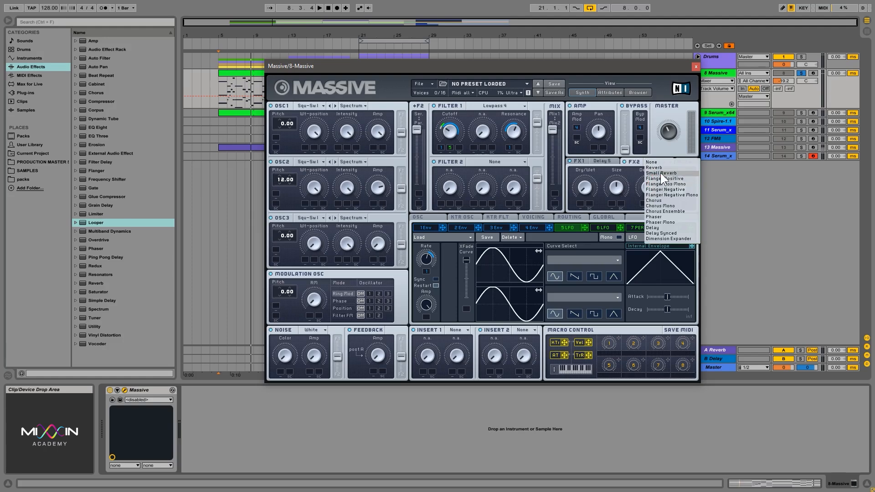
click(665, 175)
click(655, 162)
click(666, 169)
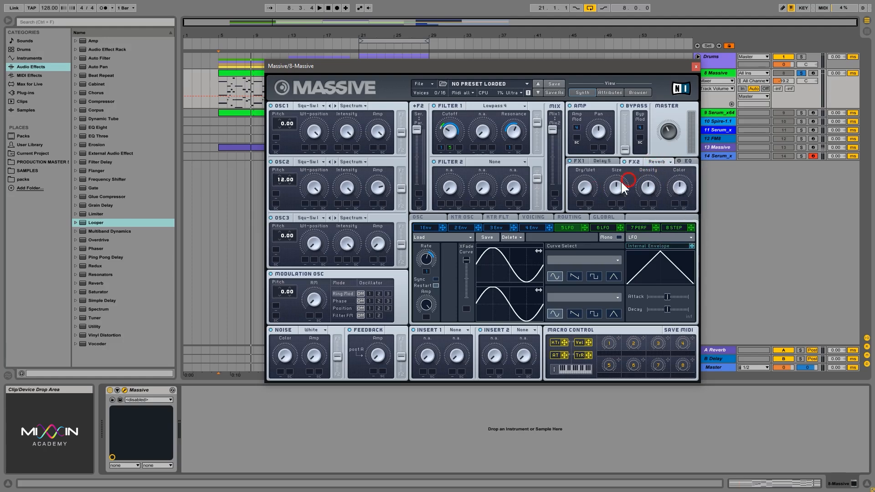
Raise the FX1 delay's dry/wet and feedback during playback, and set both left and right delay times to 2/12.
click(595, 162)
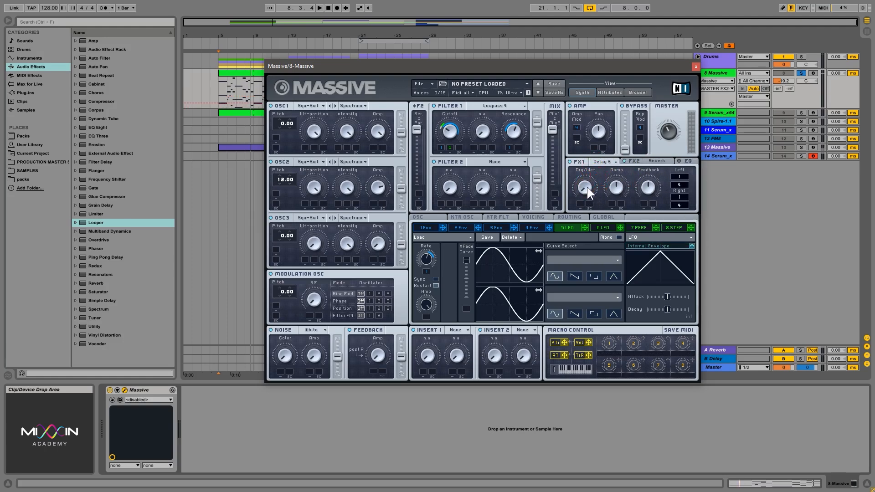
key(space)
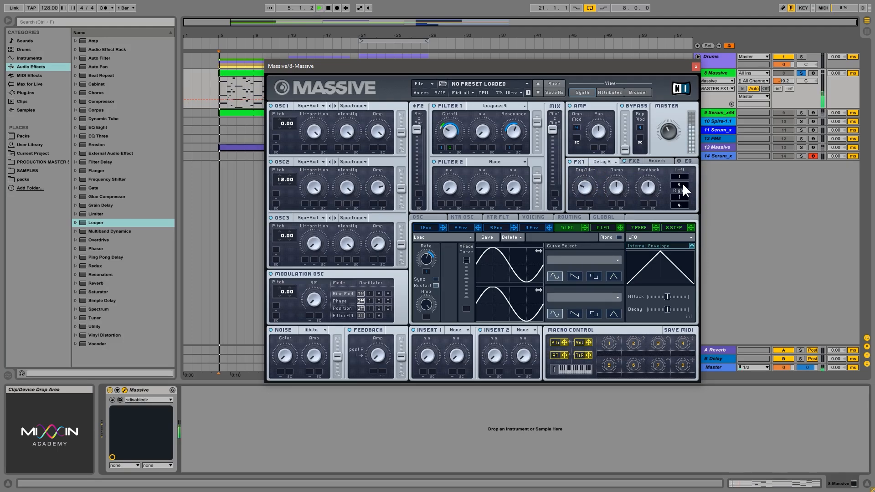
drag(683, 182, 685, 206)
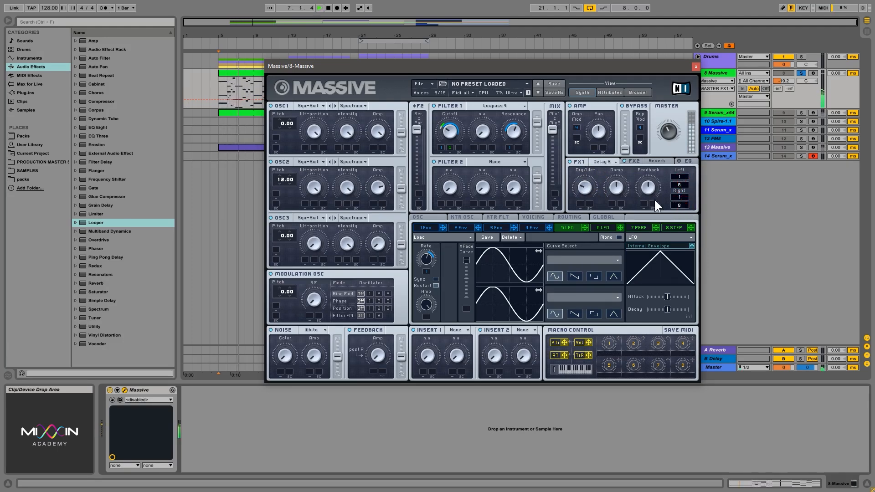
drag(591, 187, 590, 173)
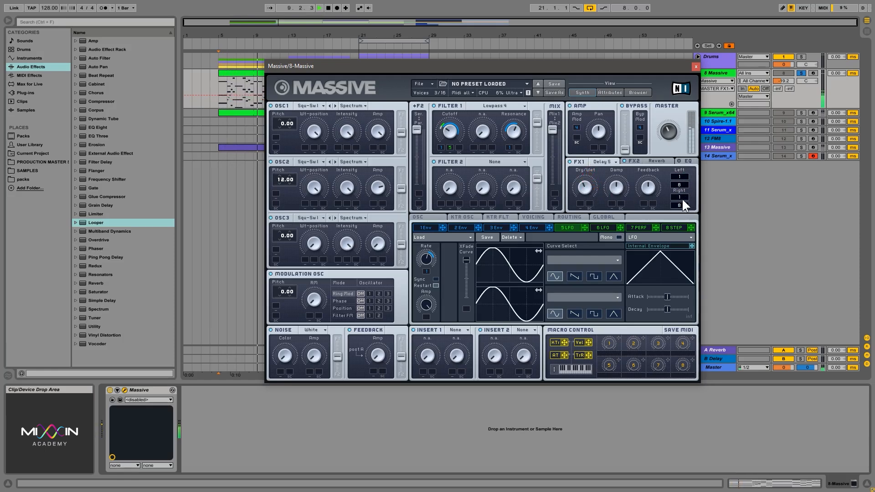
drag(684, 203, 683, 181)
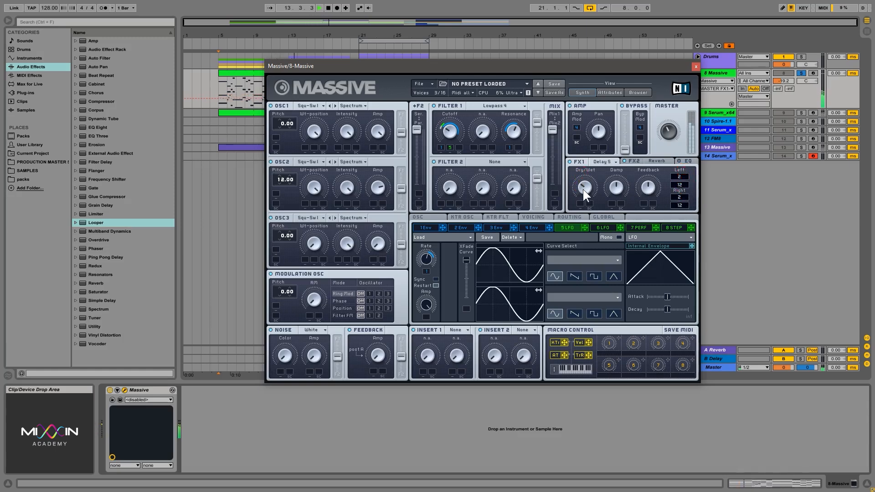
drag(650, 190, 650, 183)
Raise the FX2 reverb's dry/wet and color while listening, and adjust the synth's master volume.
click(653, 163)
click(610, 181)
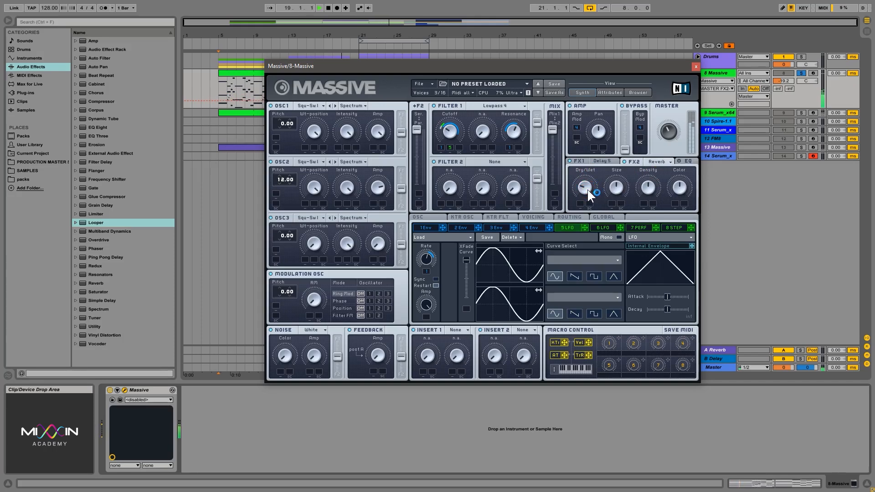
key(space)
key(space)
click(626, 162)
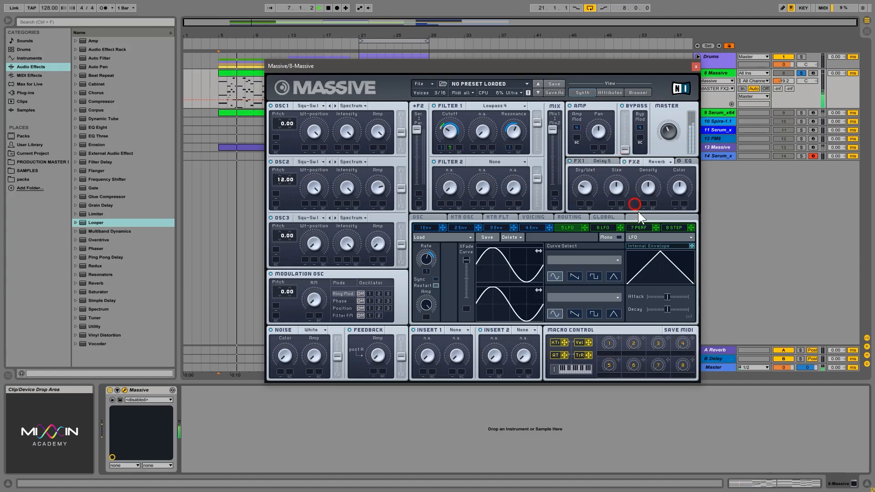
click(681, 185)
click(669, 133)
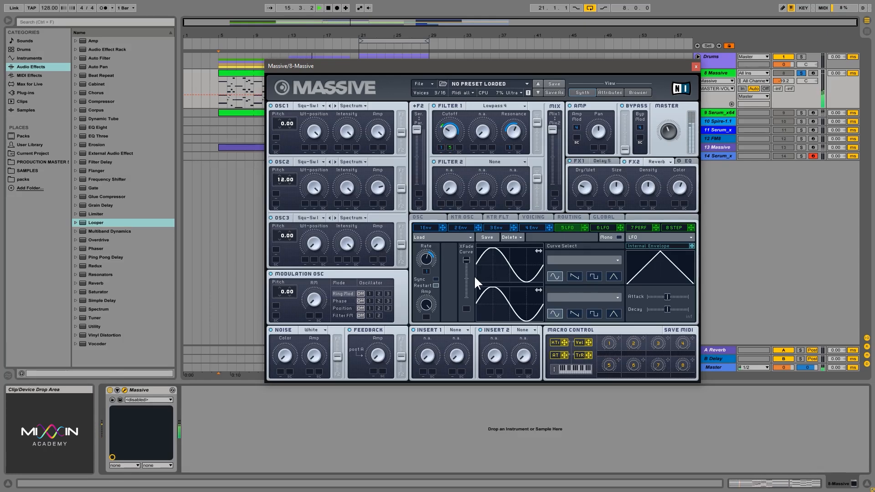
Load the HP LP Filter into Insert 1 and tune its Hp amount by ear to a moderate low cut.
key(space)
click(460, 330)
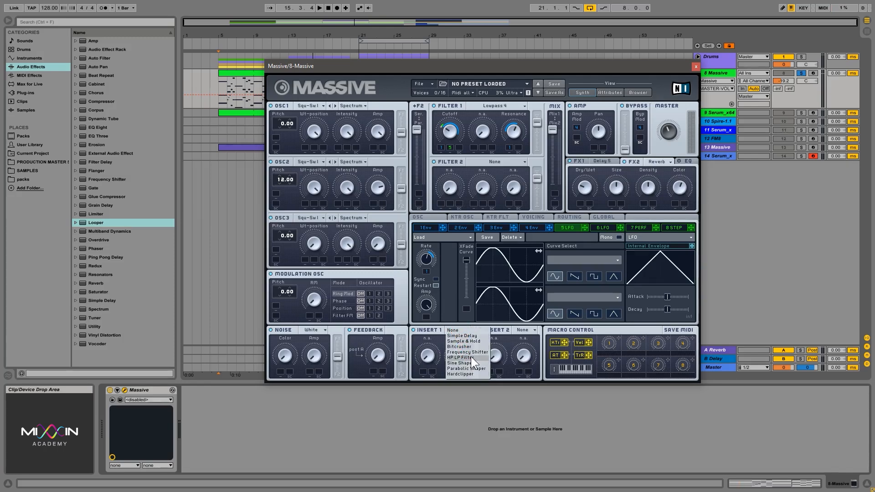
drag(432, 354, 434, 336)
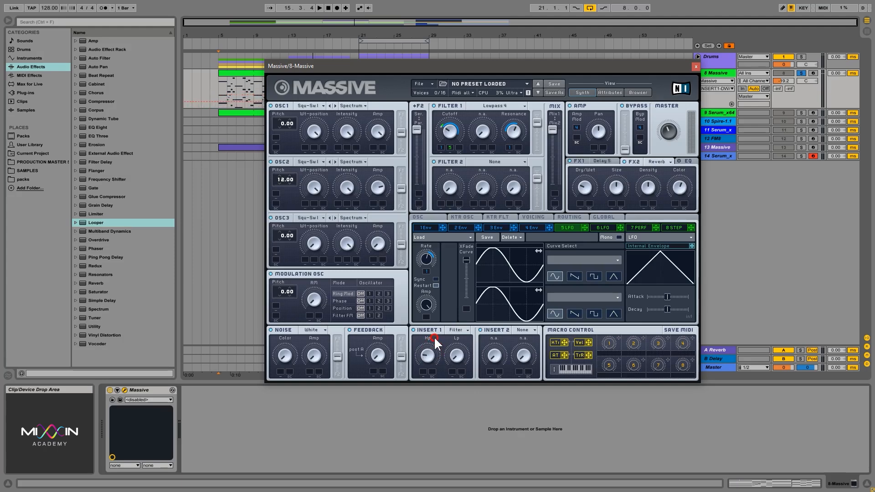
key(space)
drag(428, 357, 434, 335)
key(space)
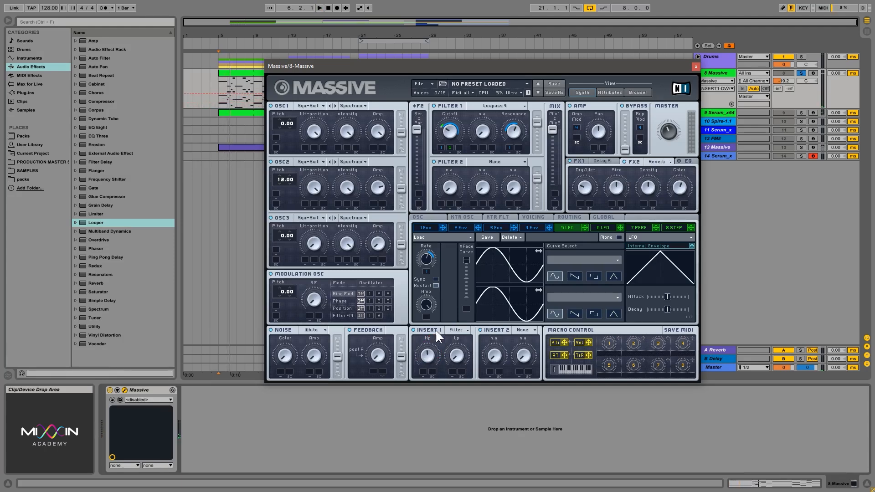
key(space)
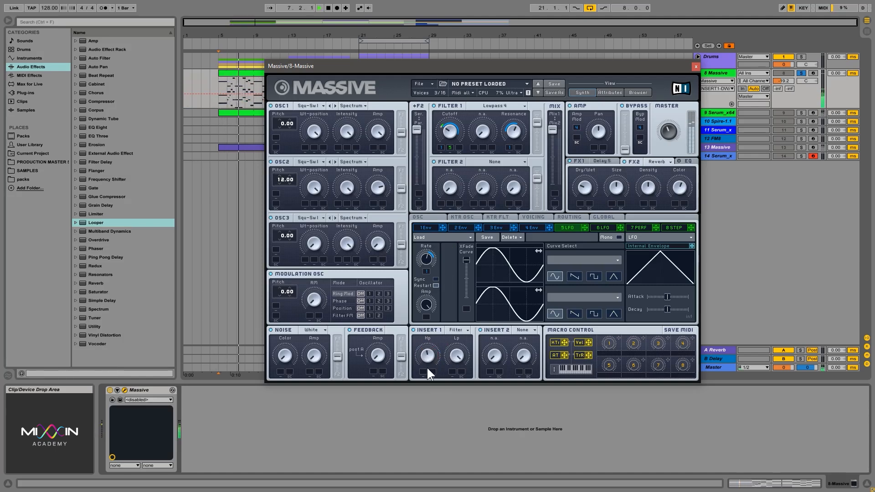
mouse_move(427, 366)
mouse_down()
mouse_move(442, 416)
mouse_move(429, 381)
mouse_up()
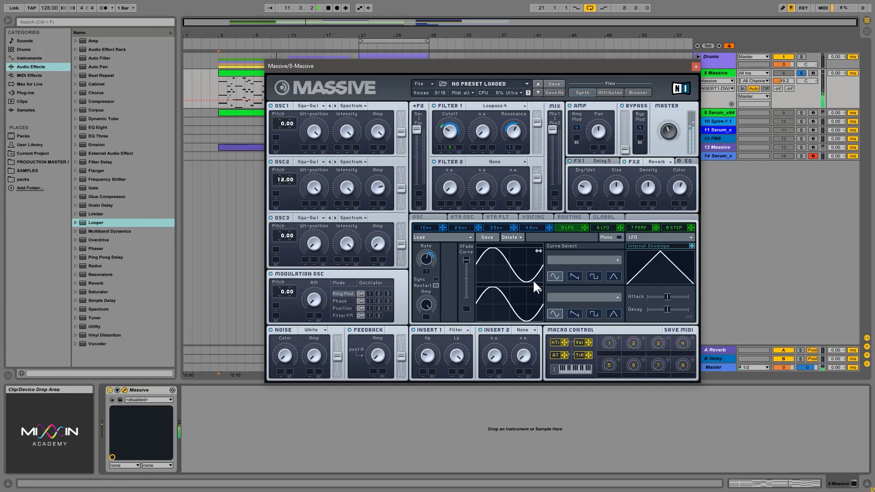
Raise the high shelf in Massive's EQ and lower the rate of 5 LFO.
click(680, 161)
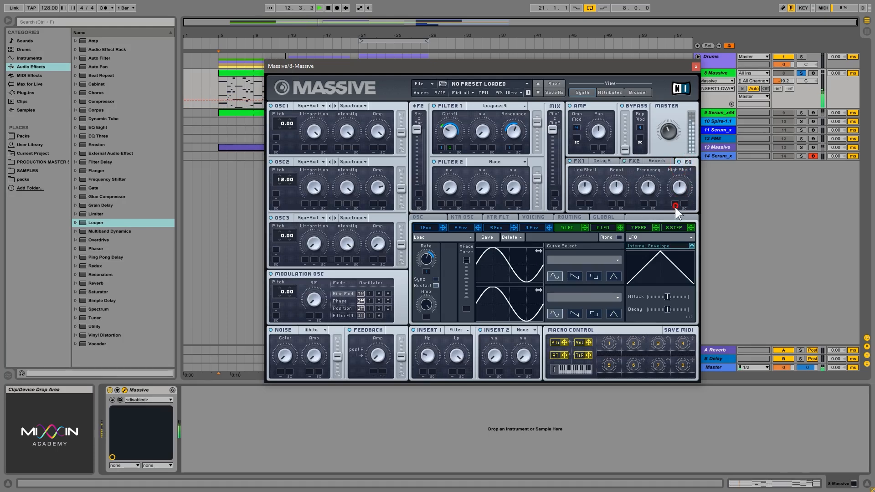
drag(681, 192, 682, 185)
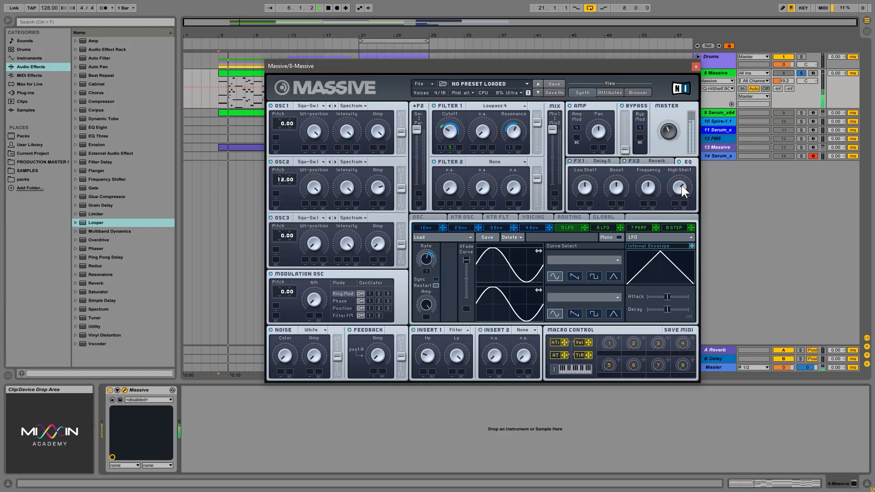
click(426, 258)
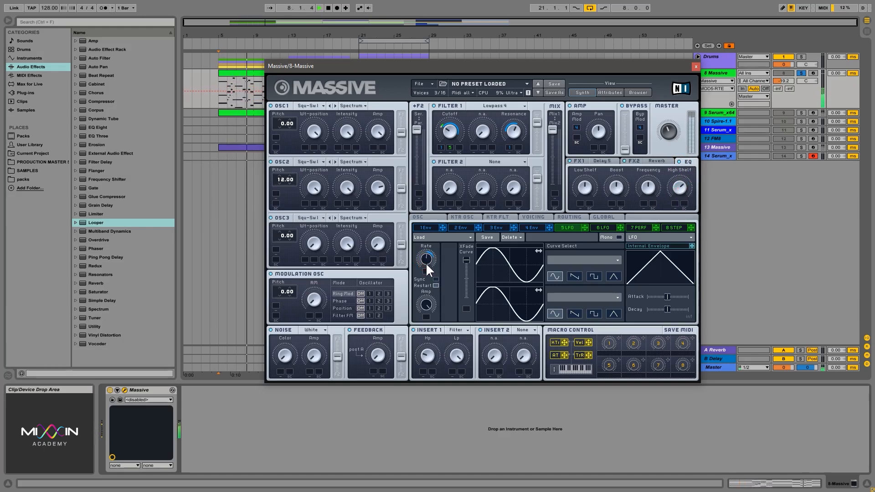
click(425, 259)
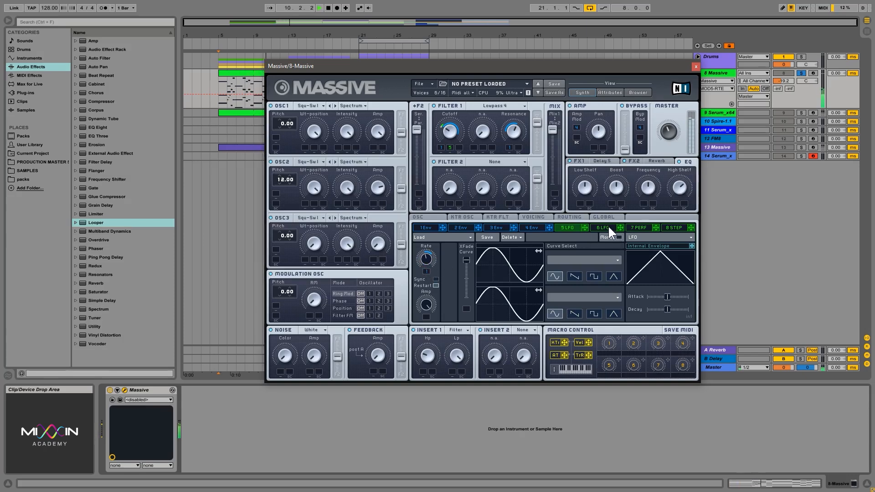
Fine-tune the EQ's boost, frequency and high shelf by ear, and readjust the synth's master volume.
click(681, 187)
click(618, 190)
click(649, 186)
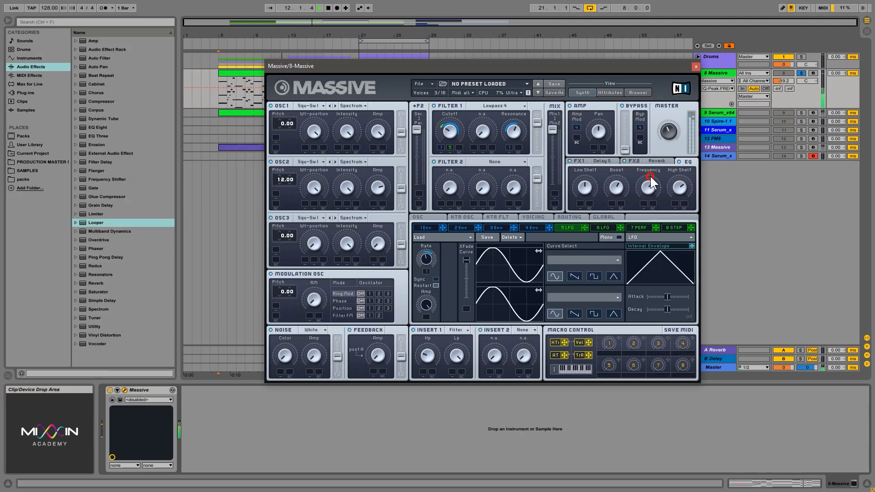
click(619, 189)
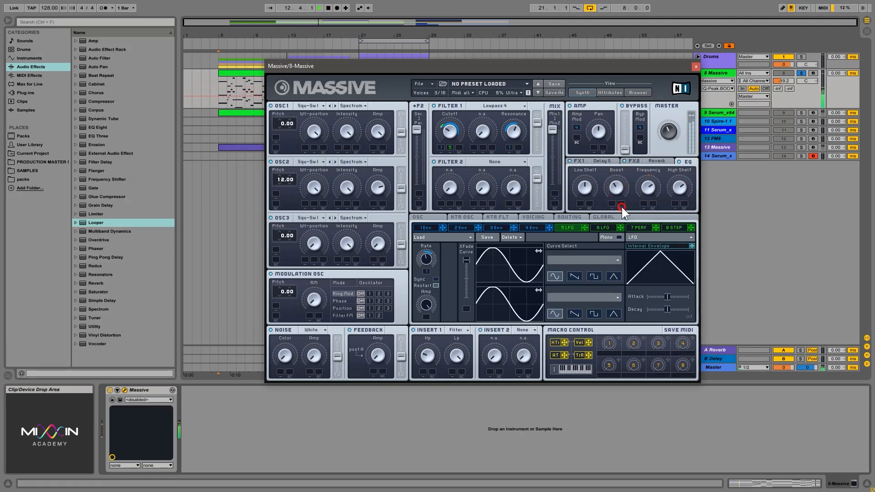
click(646, 191)
click(678, 189)
click(669, 133)
Close and reopen the Massive editor on track 8, and review its EQ and FX1 delay settings.
click(697, 67)
click(710, 74)
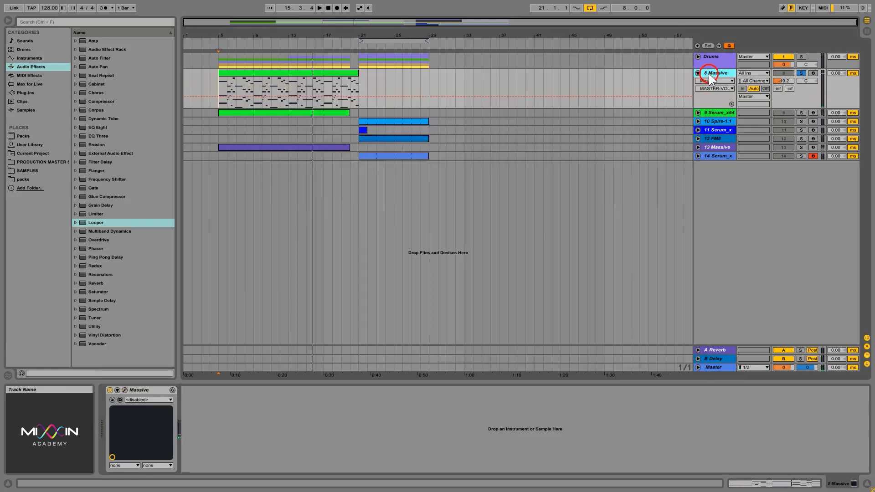
click(125, 390)
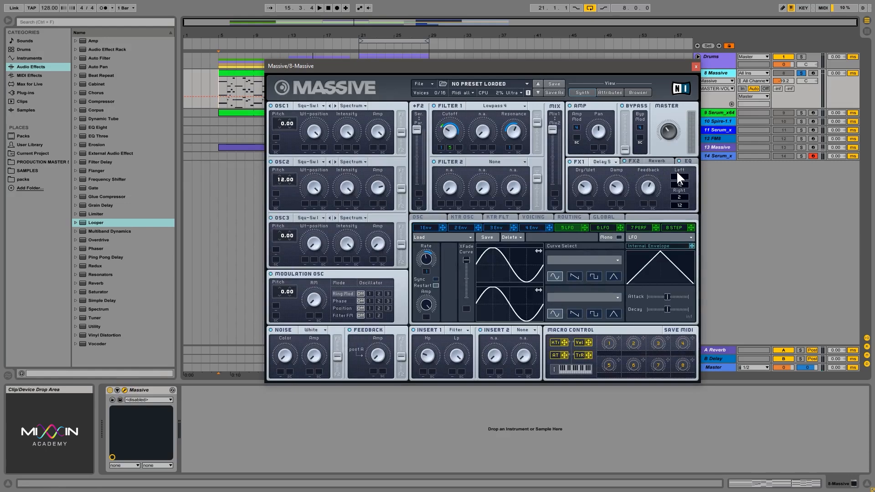
click(687, 162)
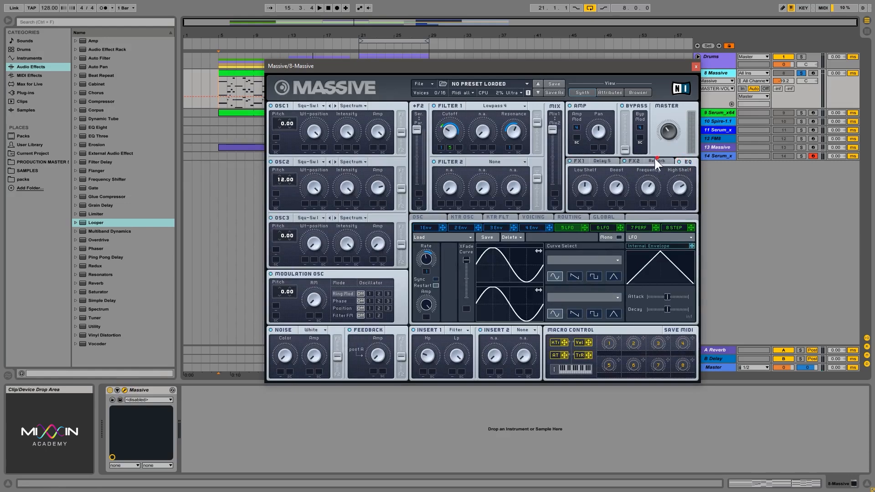
click(600, 161)
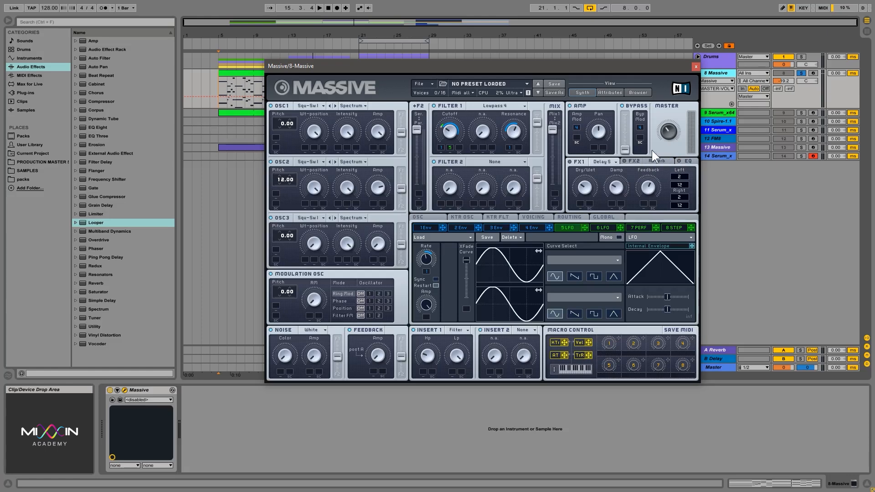
Play the Massive track and compare its sound with the FX1 delay and FX2 reverb switched on and off.
key(space)
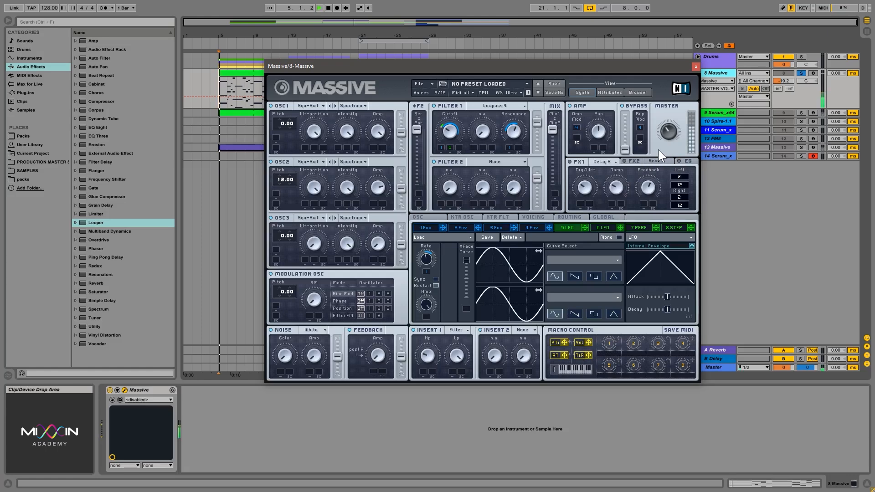
click(571, 163)
click(633, 161)
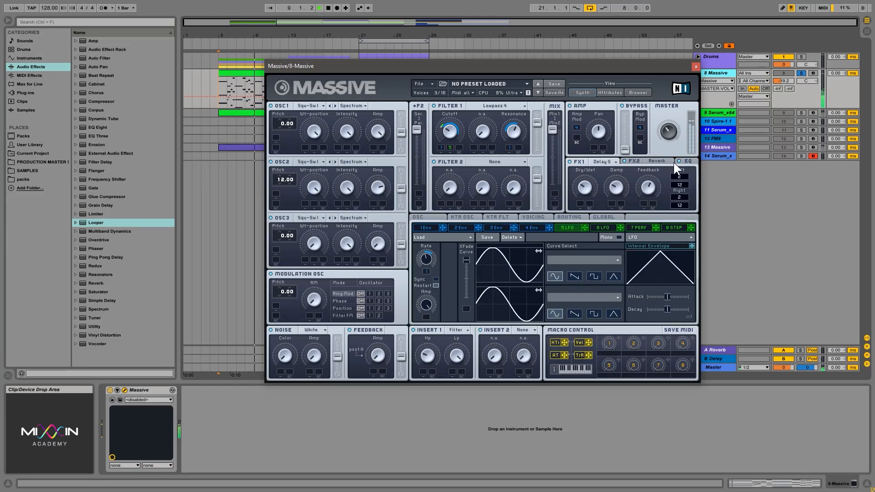
click(622, 160)
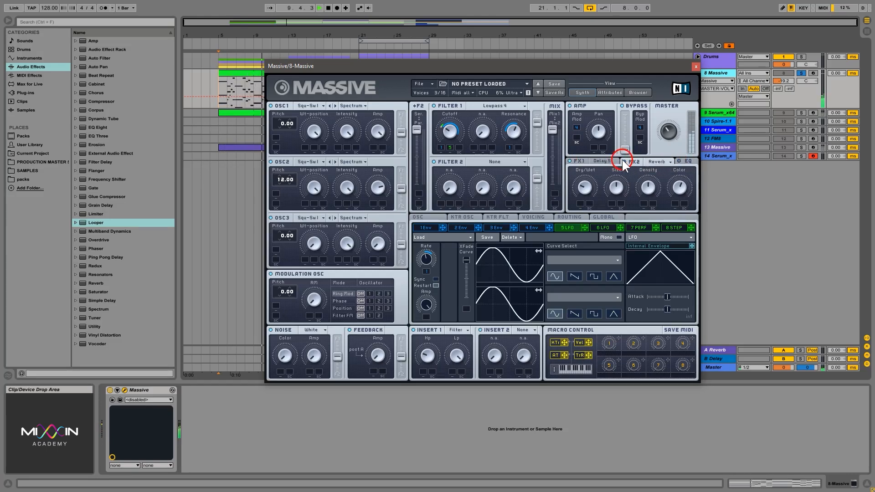
click(569, 160)
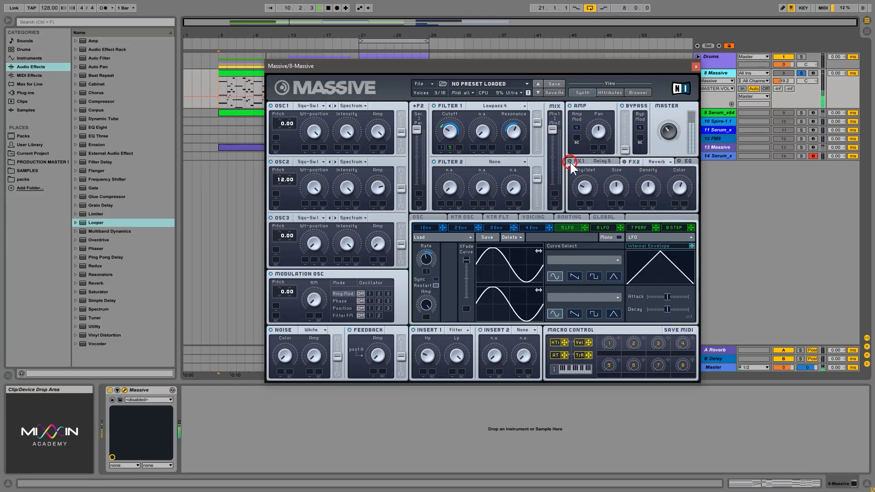
Stop playback, close the Massive editor and turn off the solo on track 8.
click(624, 161)
key(space)
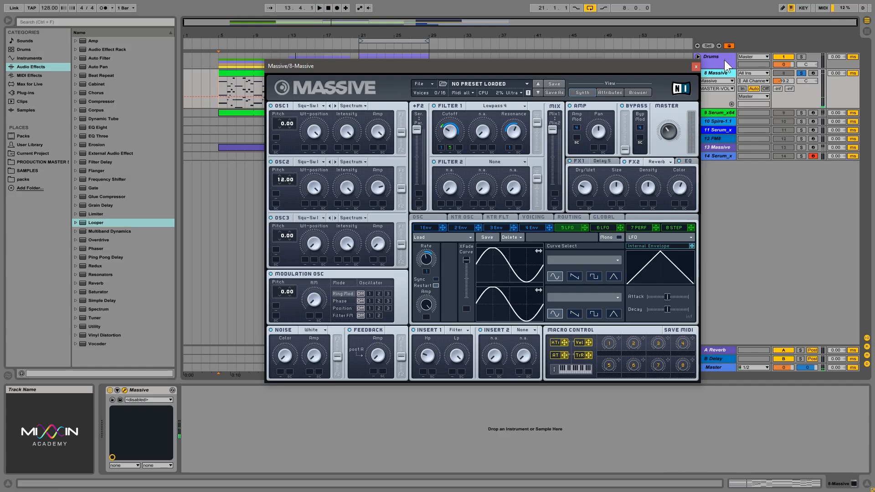
click(696, 67)
click(802, 73)
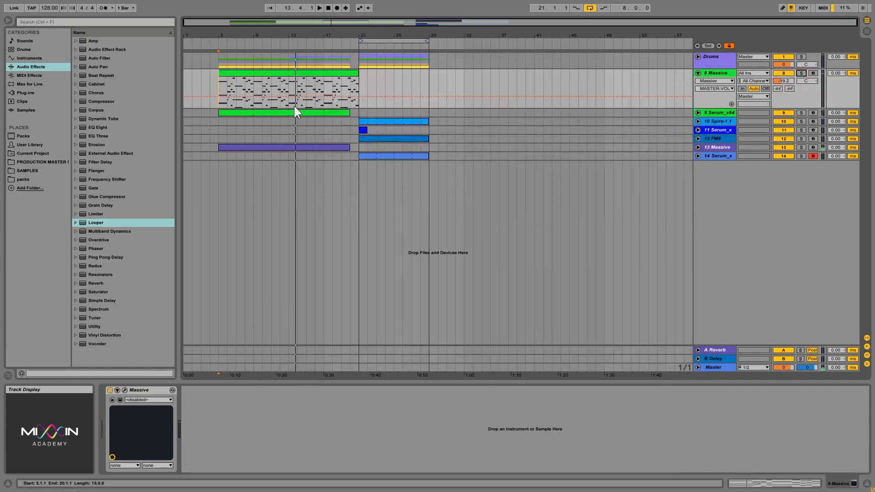
Play the full arrangement from bar 5 and again from bar 19 to hear all tracks together.
click(349, 147)
key(space)
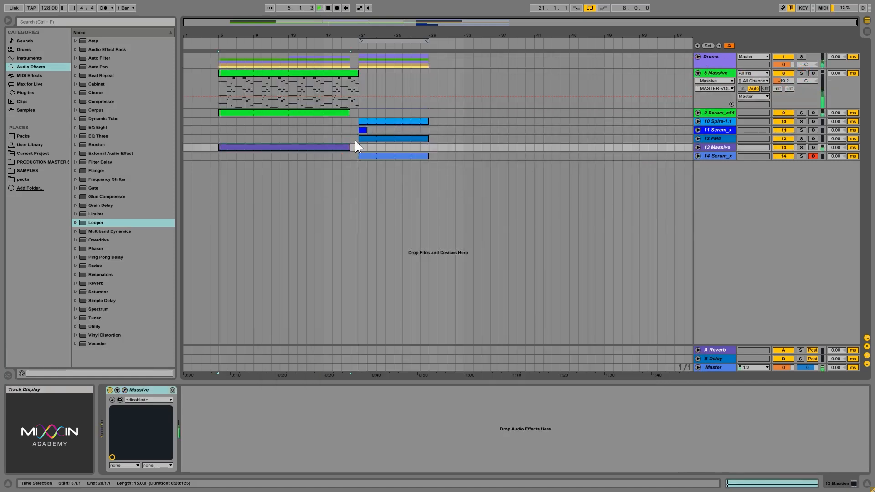
click(344, 139)
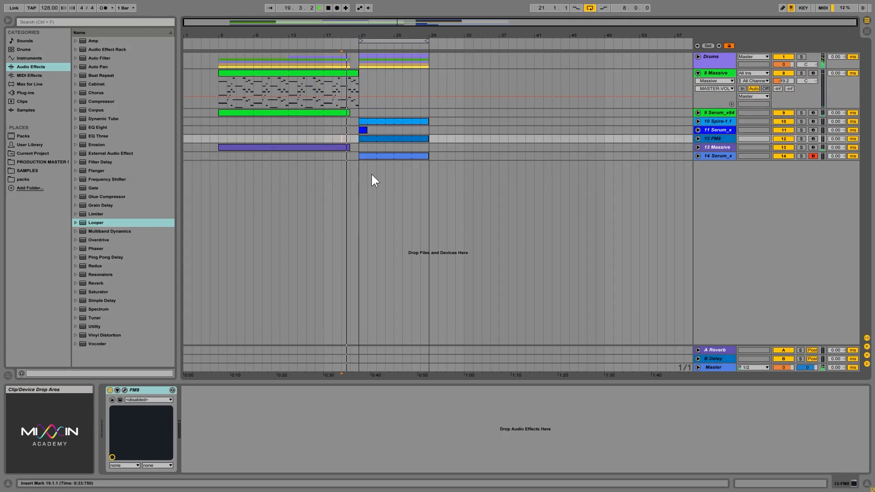
key(space)
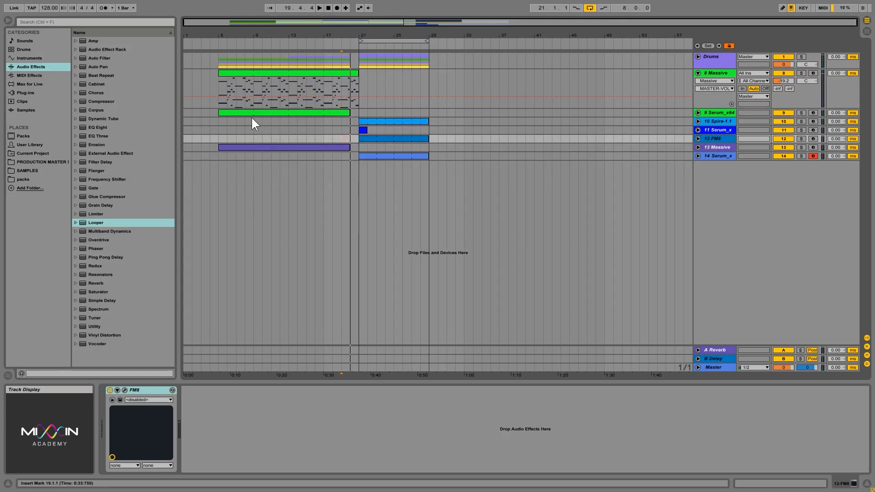
Unfold tracks 9 Serum_x64 and 13 Massive, and select the clip on track 13.
click(698, 113)
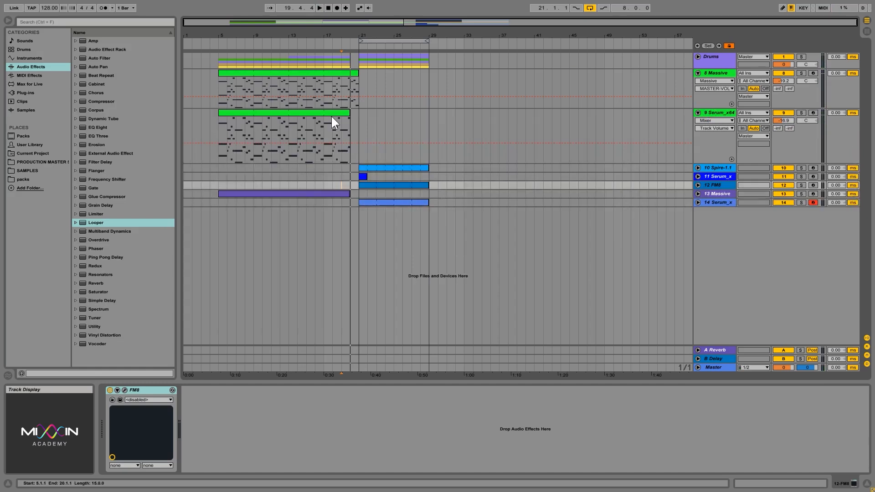
click(220, 130)
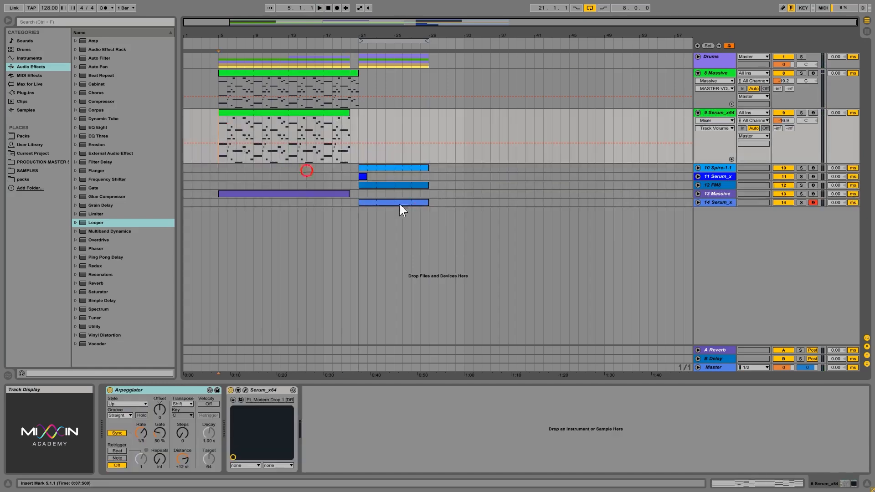
click(698, 192)
click(221, 203)
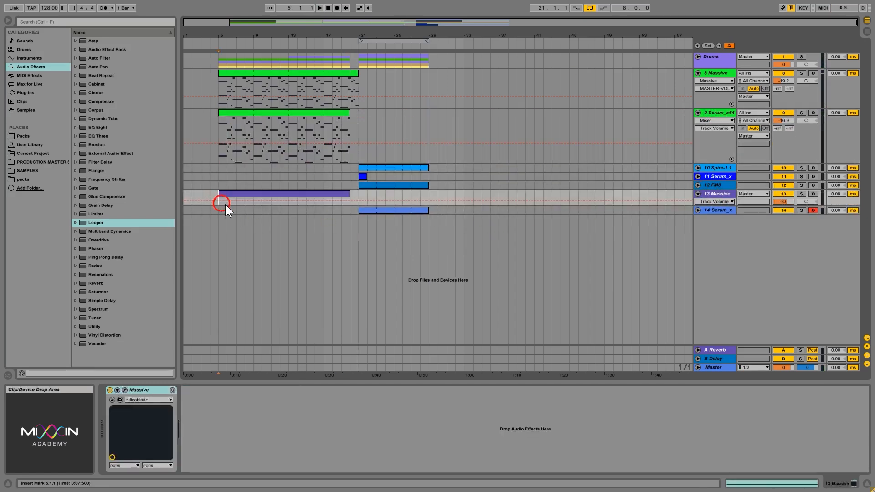
click(220, 195)
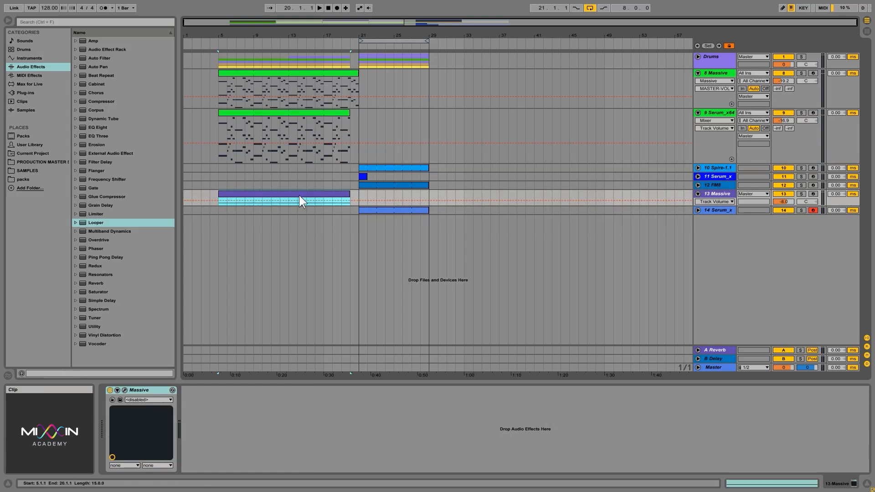
Freeze track 13 Massive.
right_click(710, 192)
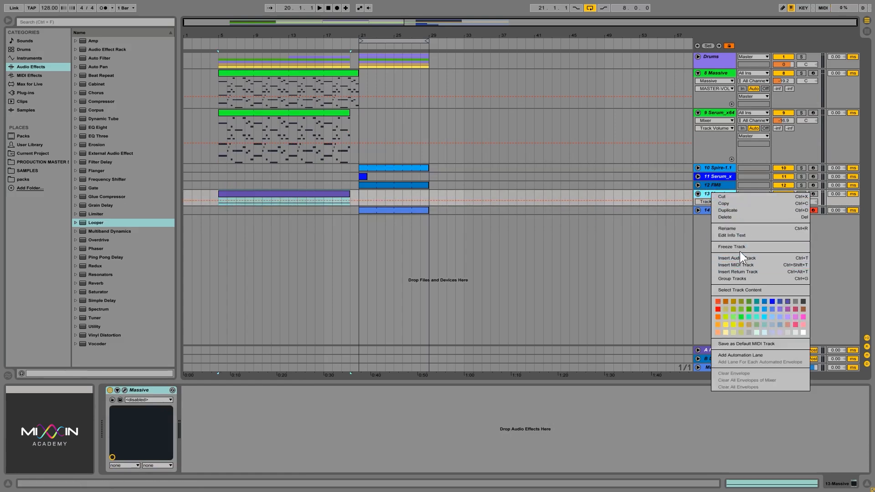
key(Escape)
right_click(713, 195)
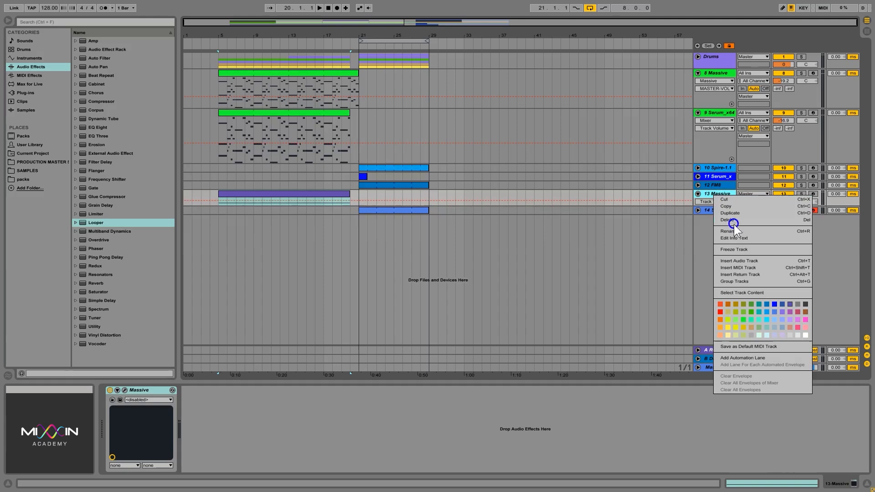
click(735, 249)
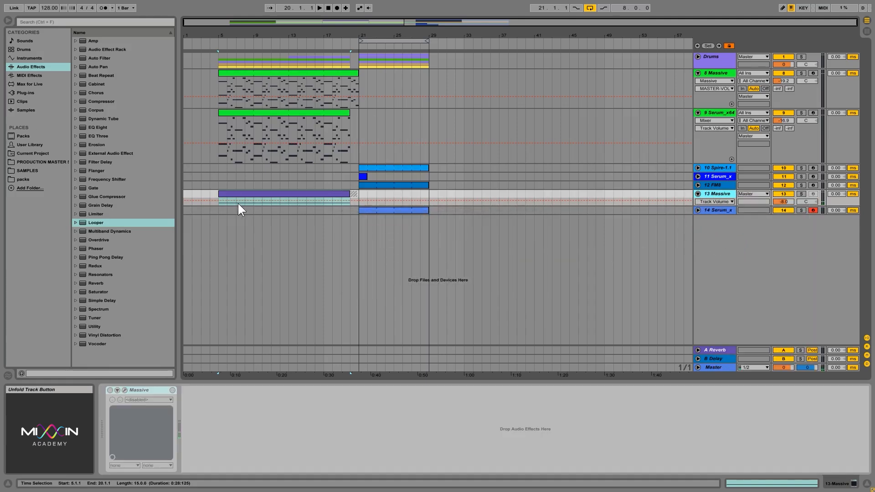
Play the arrangement from bar 5 with the frozen Massive track.
click(254, 205)
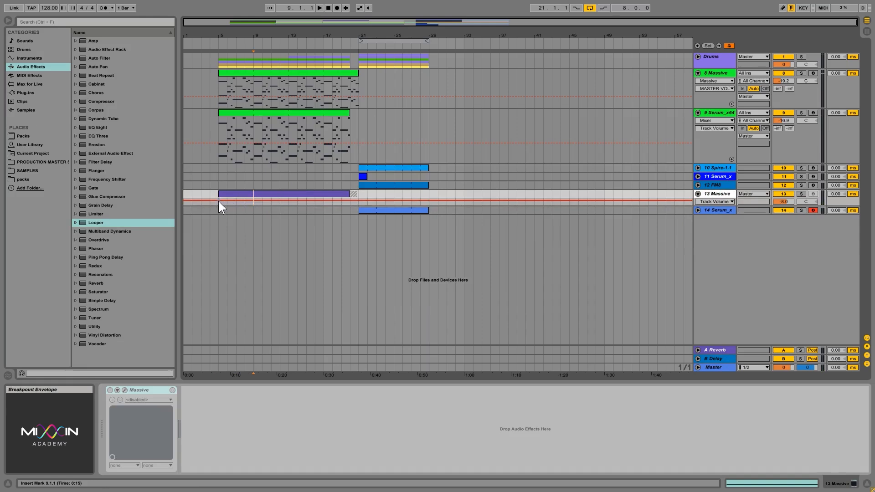
click(251, 193)
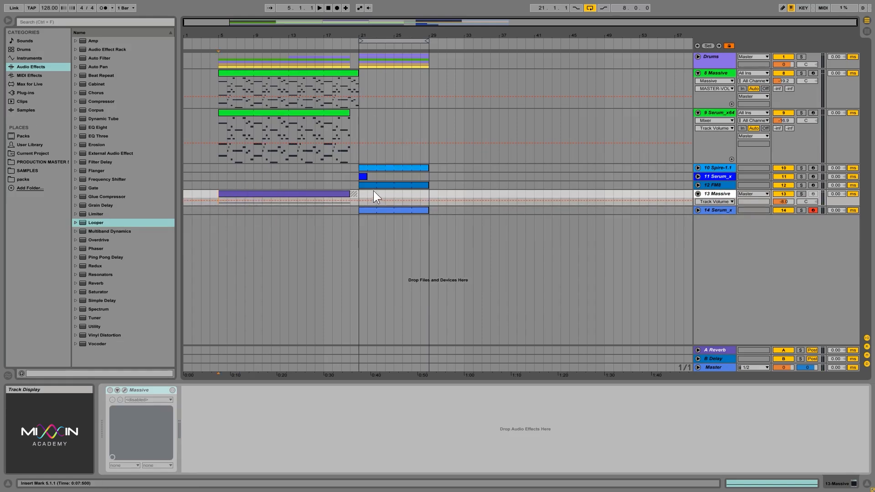
key(space)
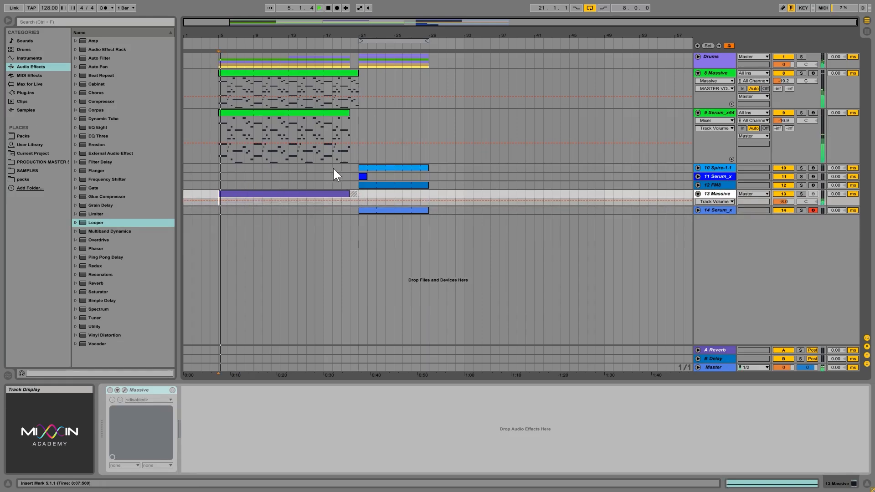
Solo track 9 Serum_x64, play its clip, and show the delay and reverb settings among Serum's effects.
click(802, 112)
click(720, 124)
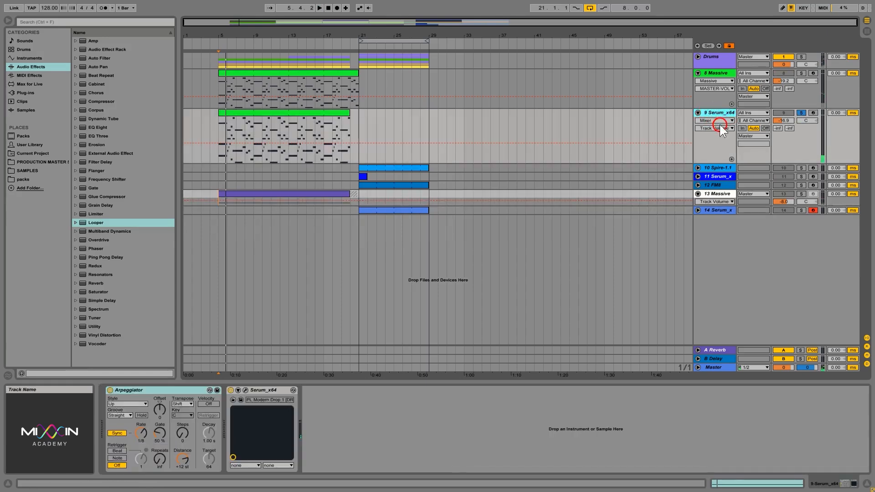
click(253, 139)
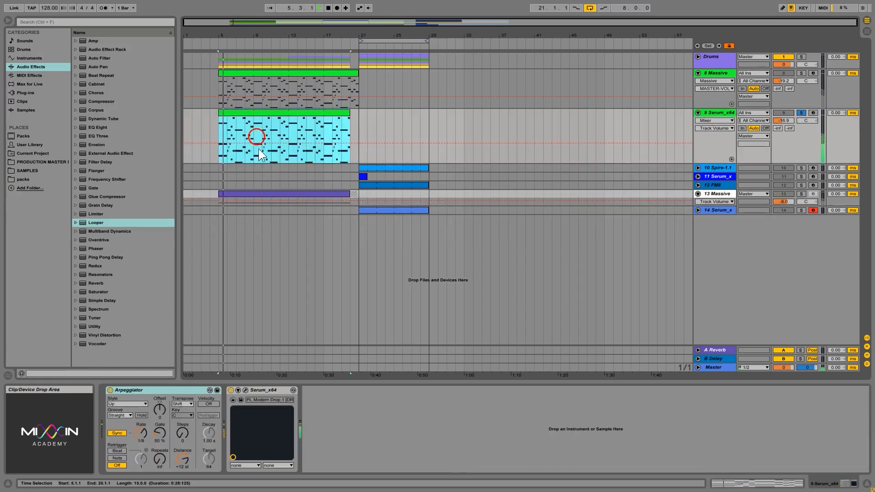
click(246, 391)
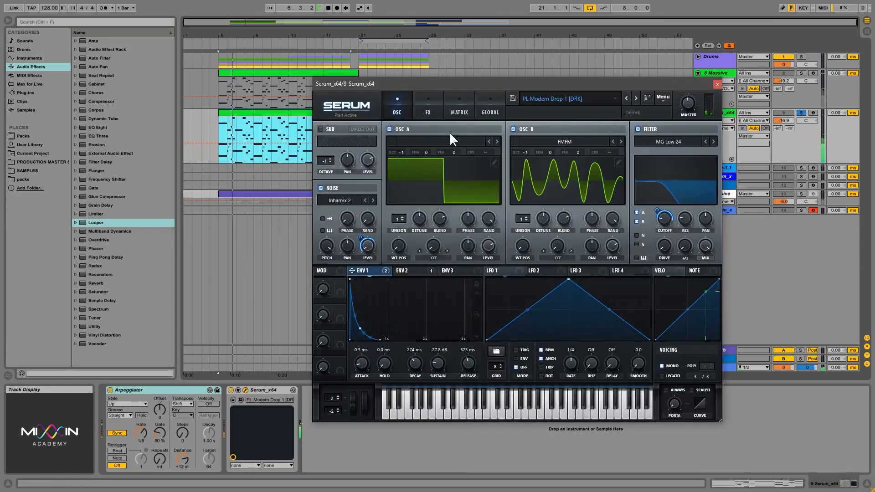
click(427, 105)
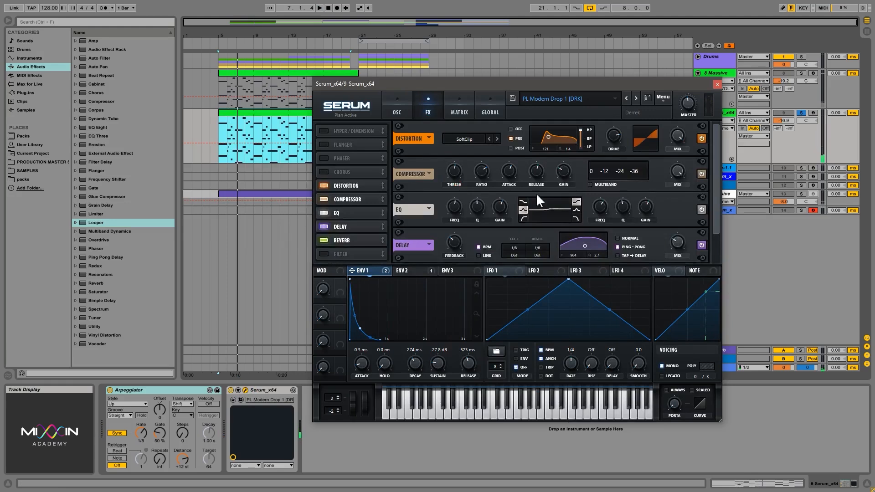
drag(717, 154, 713, 234)
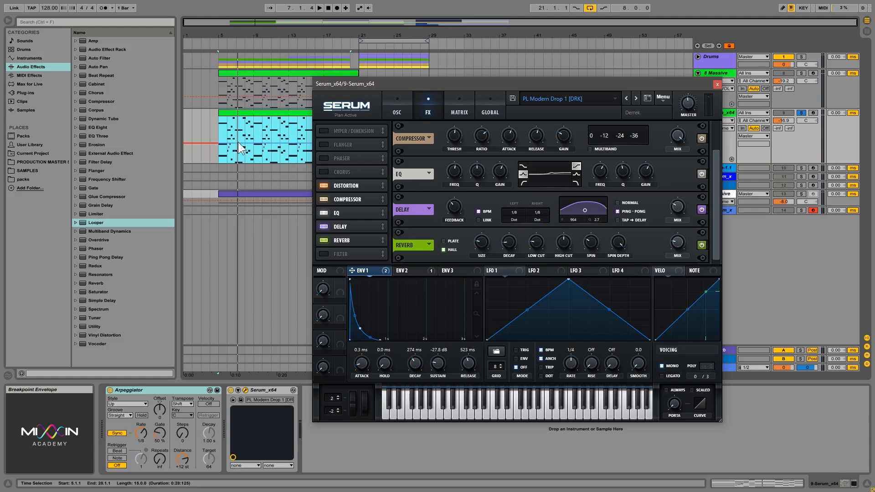
Audition the soloed Serum clip, check its delay mix, and set the reverb mix to 37%.
key(space)
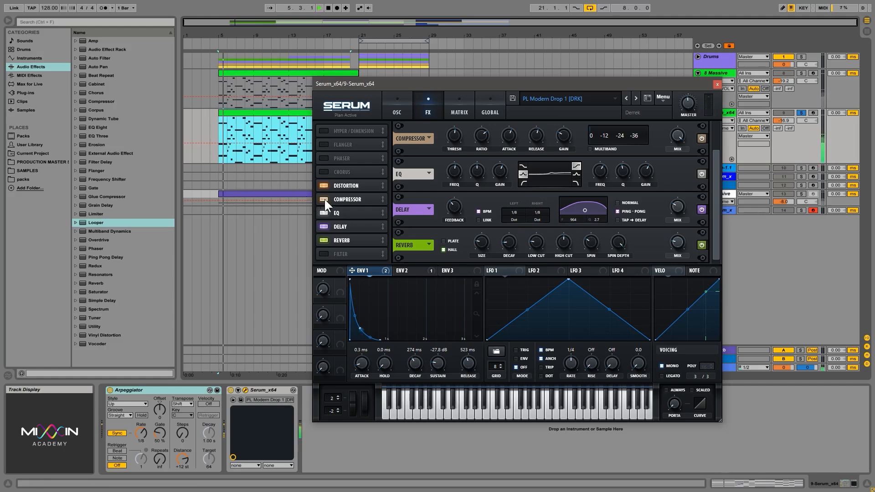
click(677, 212)
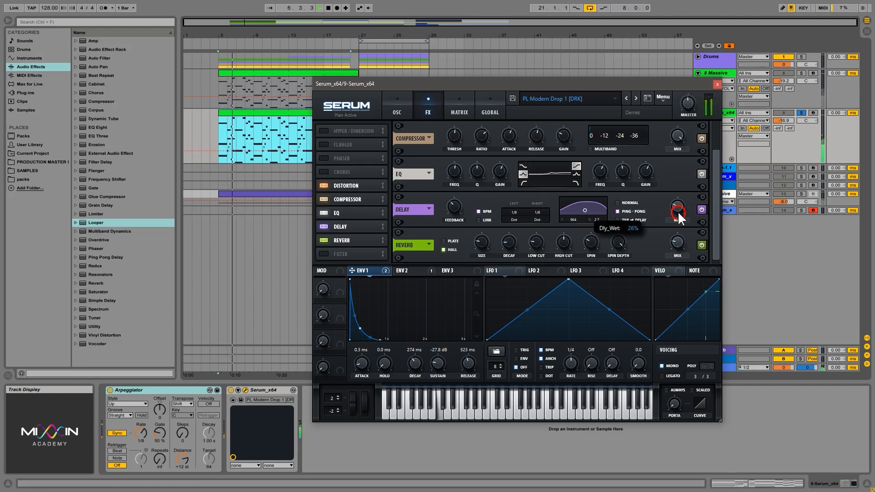
mouse_move(678, 241)
mouse_down()
mouse_move(679, 204)
mouse_move(679, 238)
mouse_up()
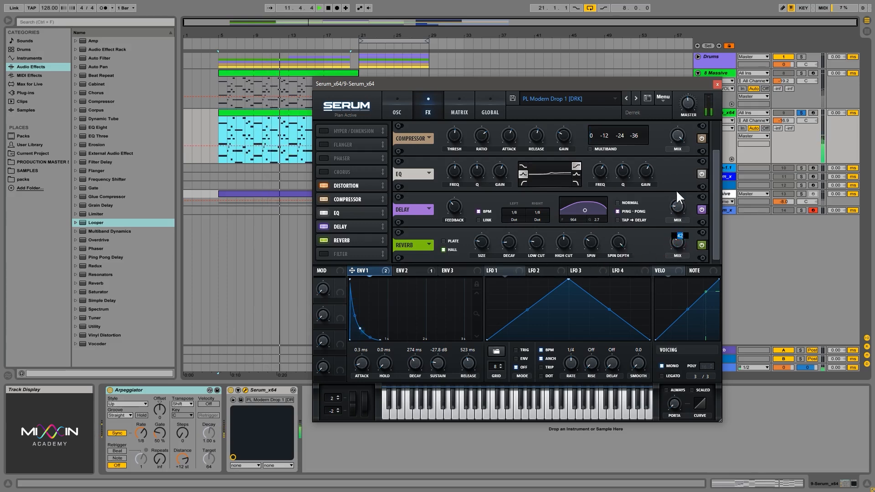
click(612, 296)
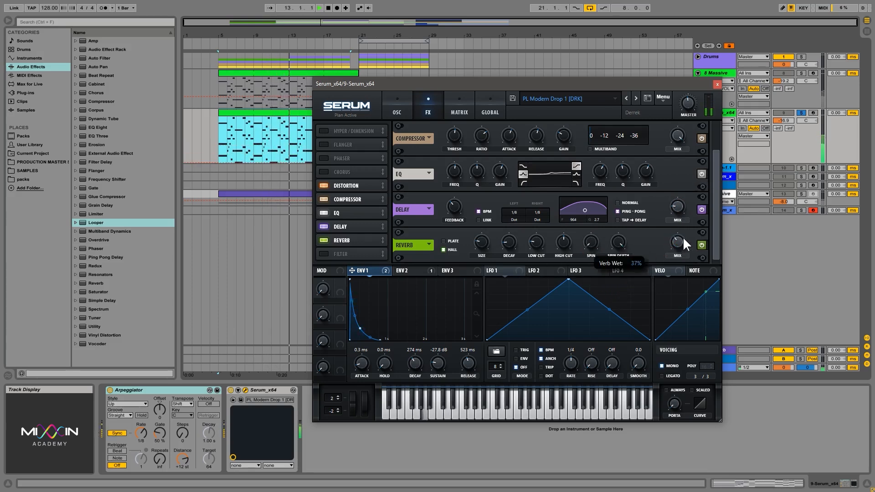
Try Serum's reverb with the spin rate at 0%, stopping playback and sweeping the rate up and back down.
drag(593, 248, 610, 372)
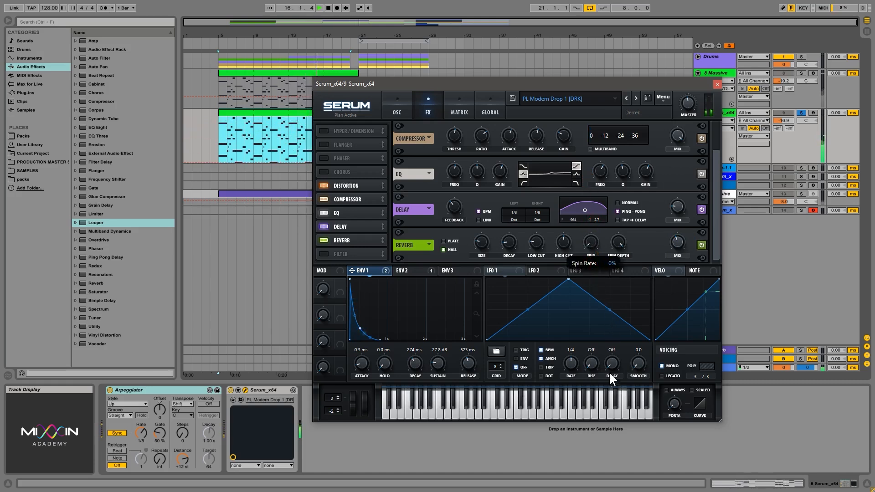
key(space)
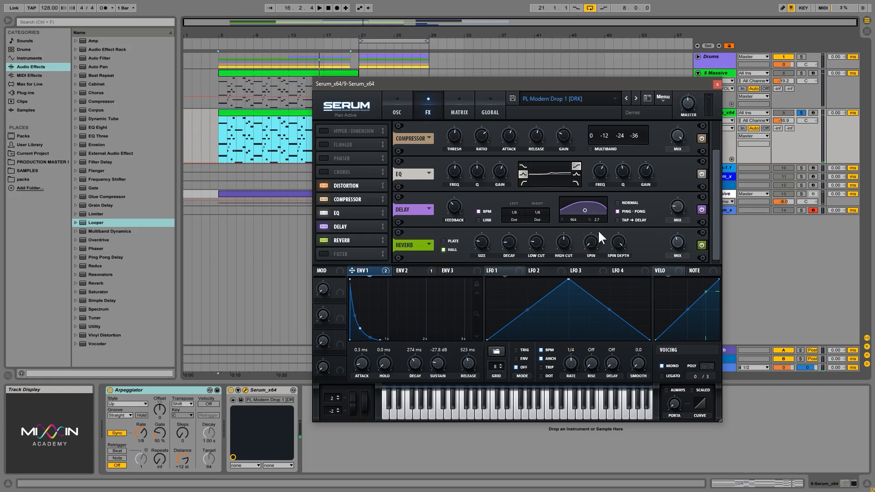
drag(595, 245, 595, 219)
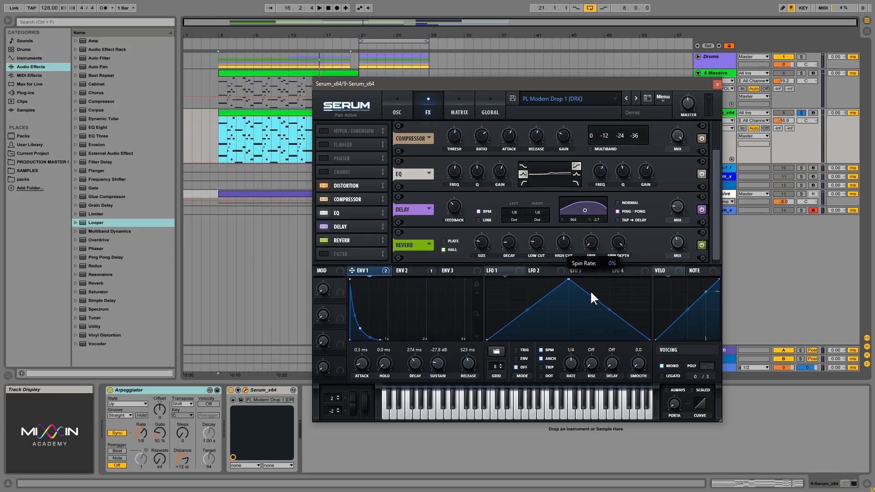
drag(591, 292, 592, 294)
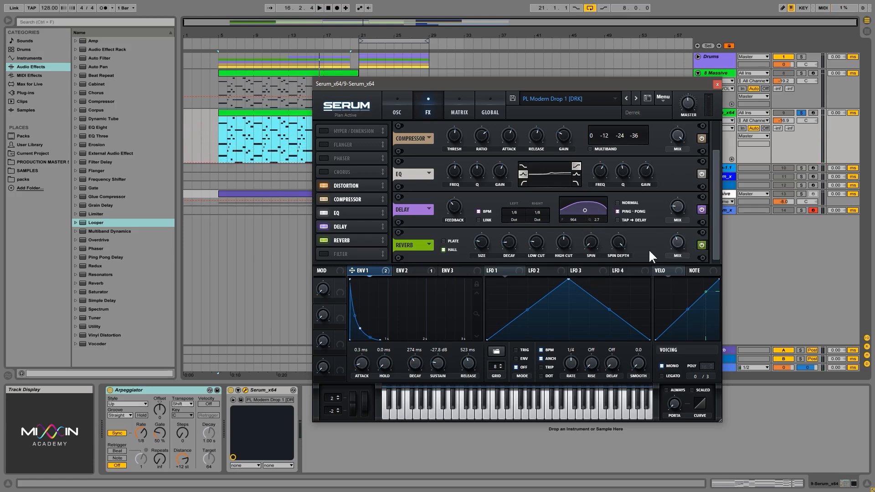
Raise the reverb's mix and spin rate while auditioning the Serum clip.
drag(679, 244, 677, 133)
key(space)
drag(592, 242, 599, 151)
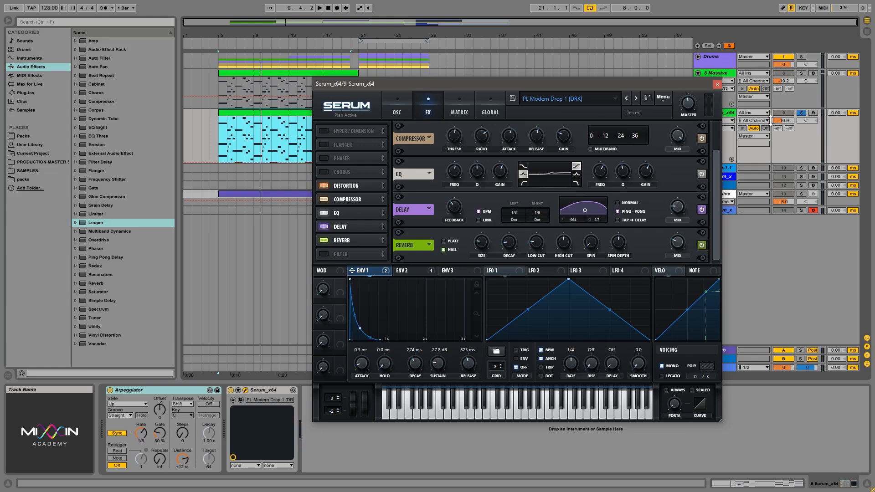
Turn off the solo on track 9 and readjust the reverb's mix and spin rate by ear within the full arrangement.
click(801, 113)
click(679, 243)
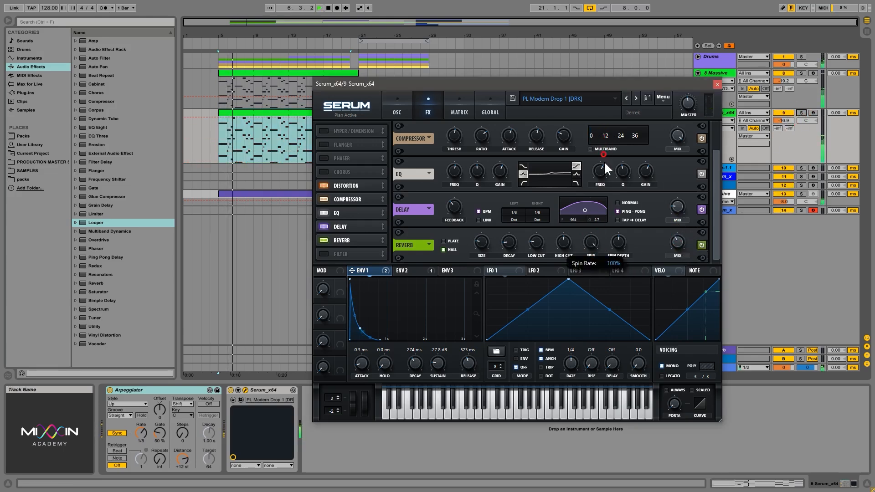
click(592, 243)
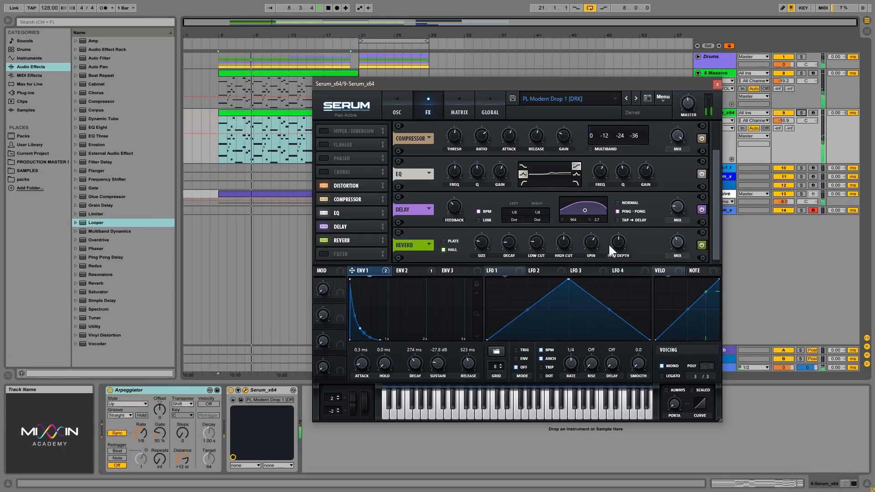
drag(591, 248, 591, 250)
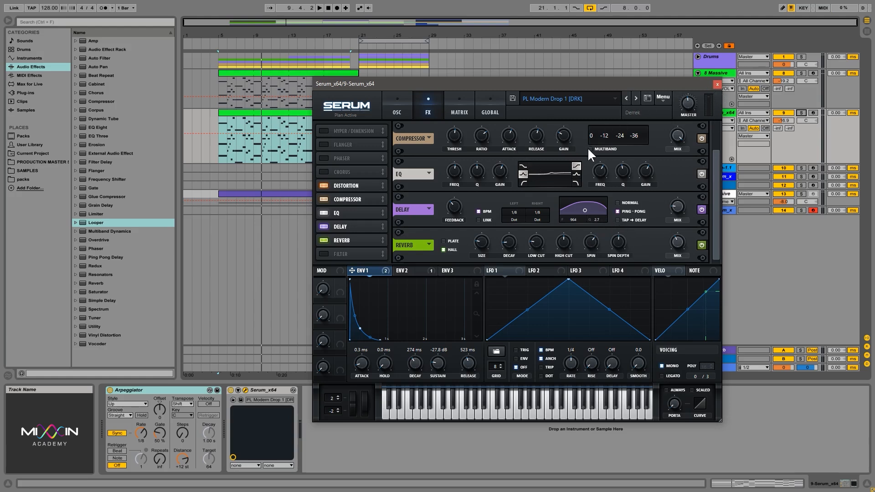
Play the arrangement briefly to check the reverb, and switch on Serum's Flanger effect.
key(space)
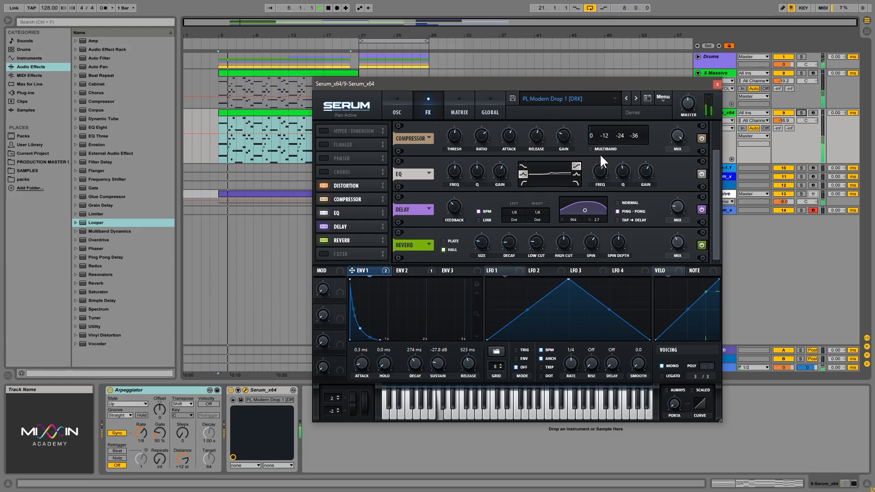
key(space)
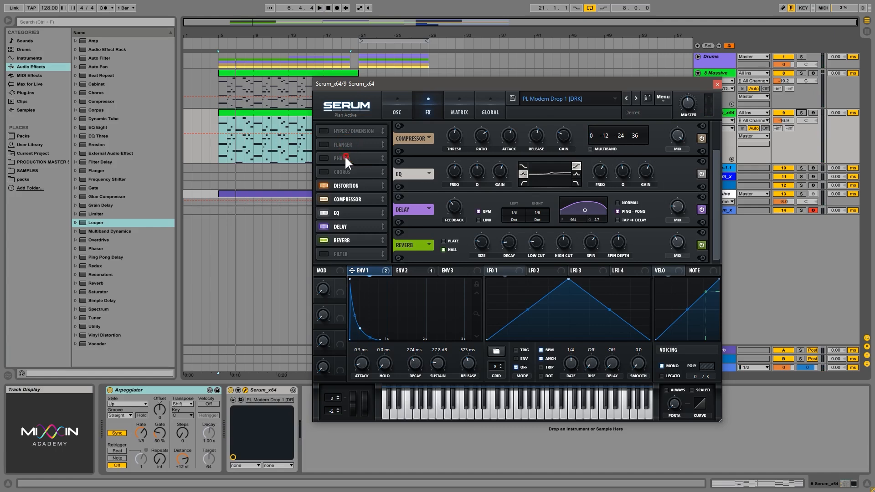
click(351, 142)
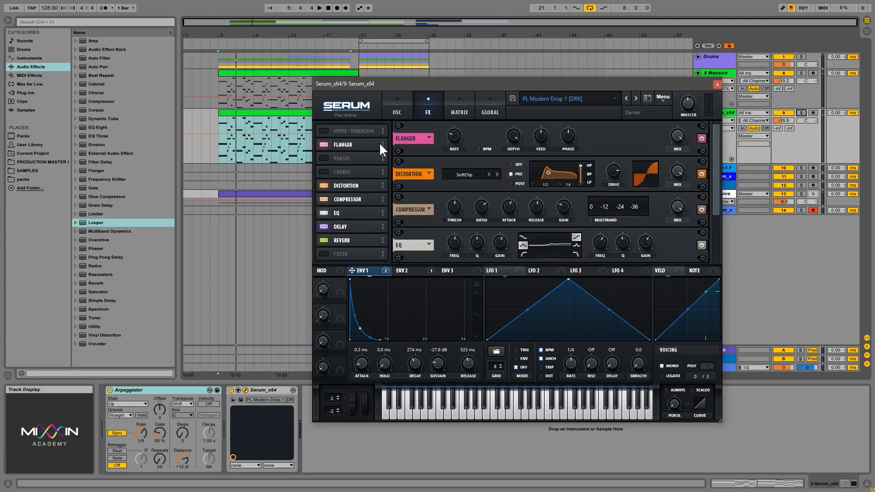
Move Serum's Flanger below the Distortion in the effects chain and adjust its rate, feed and phase by ear during playback.
drag(380, 142, 384, 185)
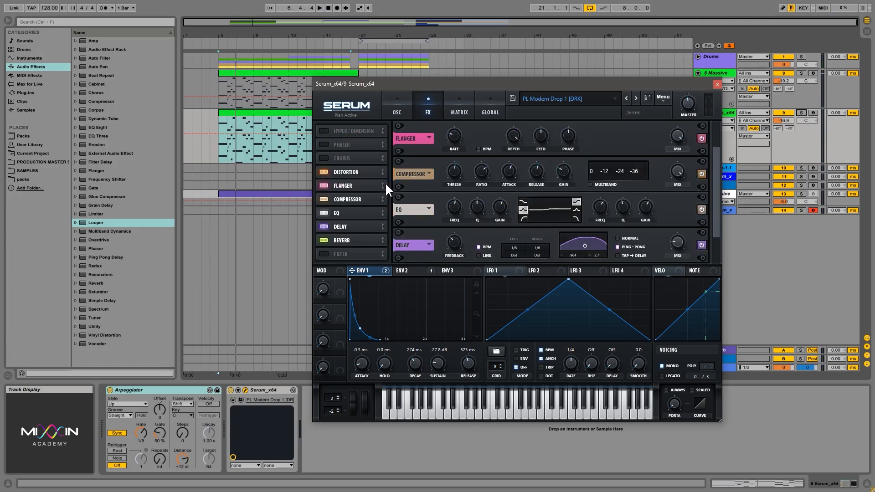
key(space)
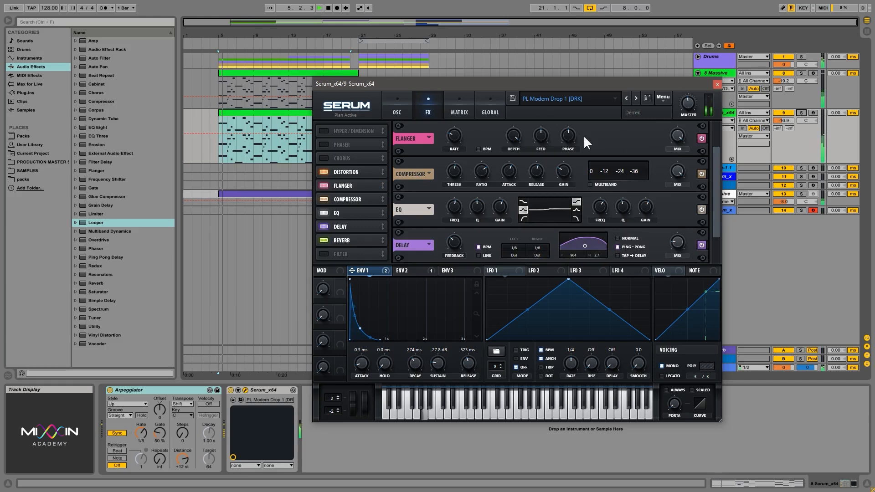
click(459, 124)
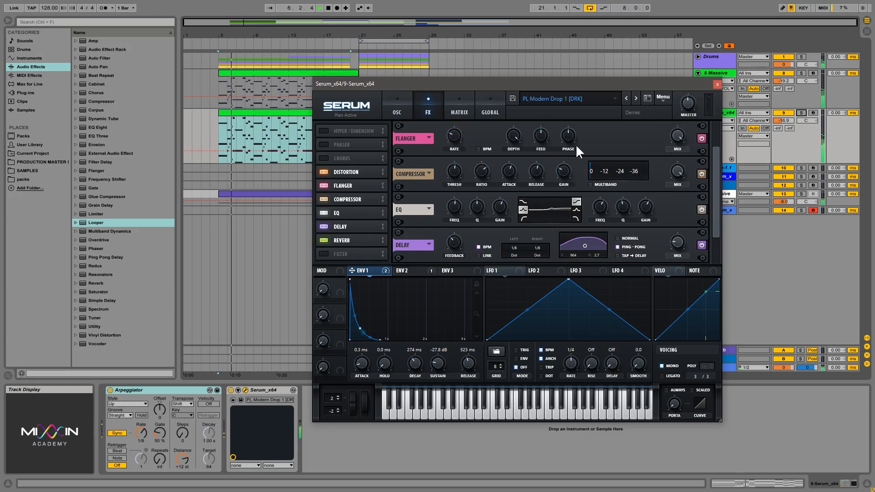
click(572, 130)
click(541, 128)
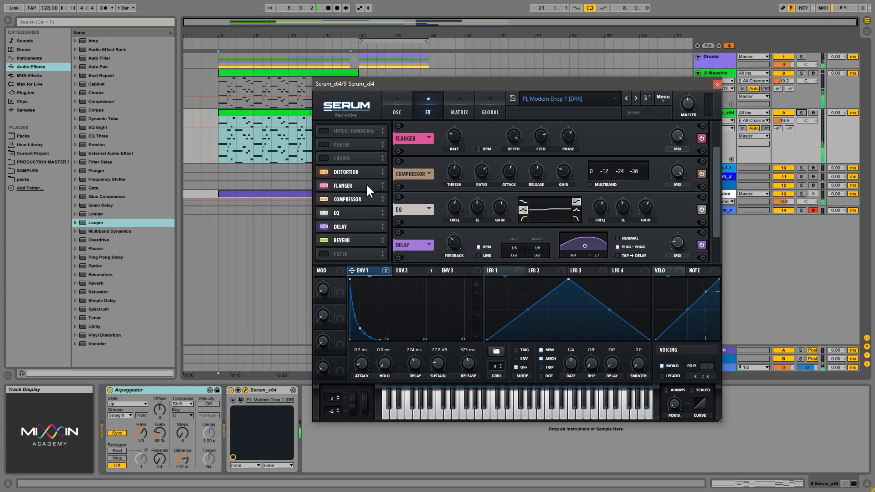
drag(454, 140, 454, 152)
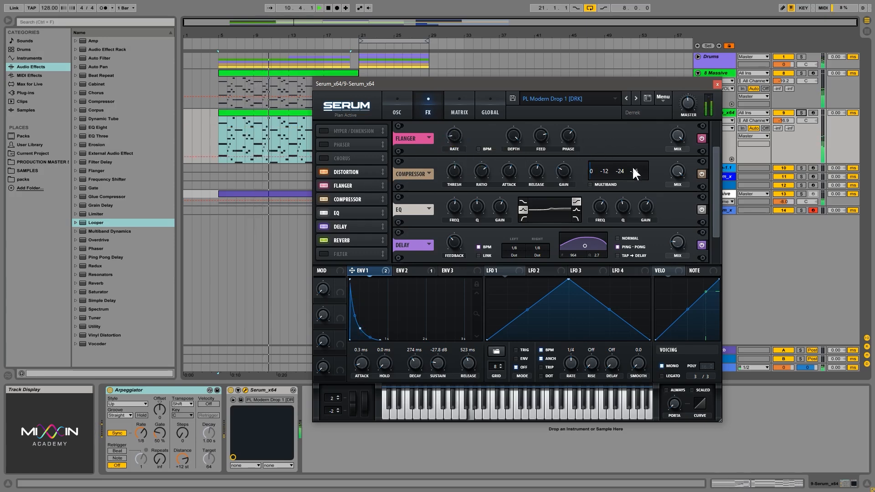
Adjust the Compressor's gain and ratio while the arrangement plays.
drag(562, 181, 570, 157)
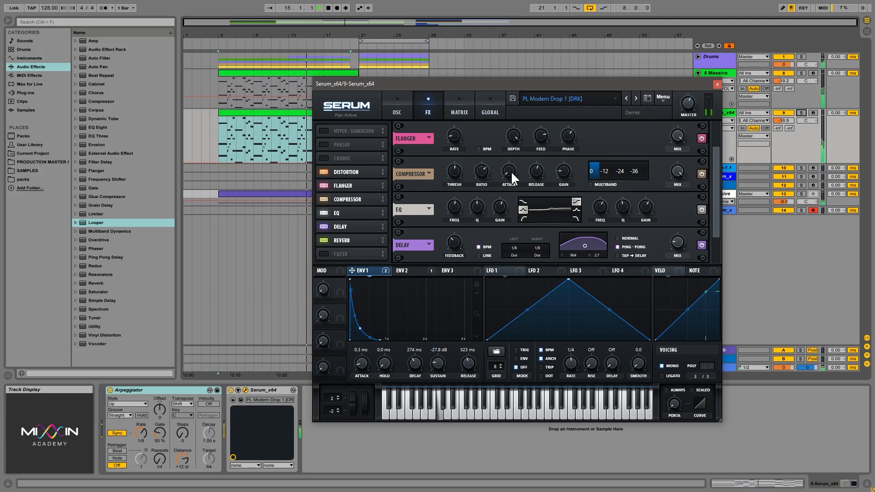
click(480, 175)
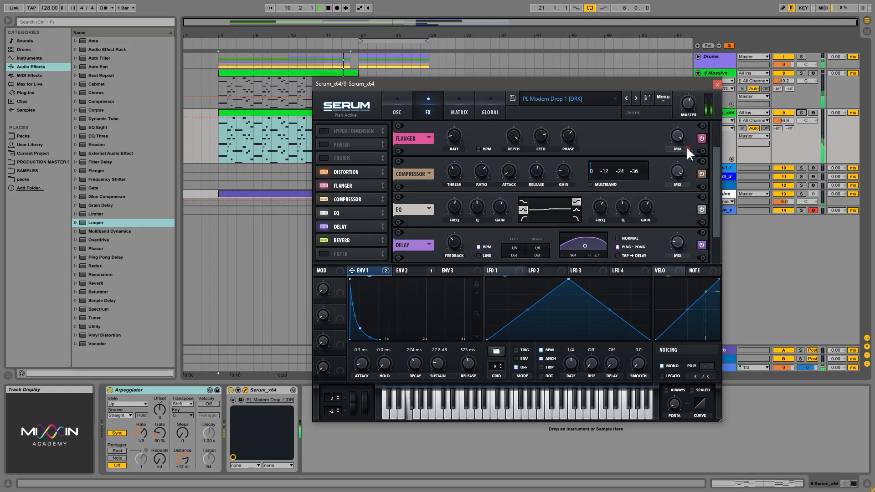
Show Serum's oscillator page and adjust Env 1's modulation of the filter cutoff while auditioning the arrangement.
click(397, 109)
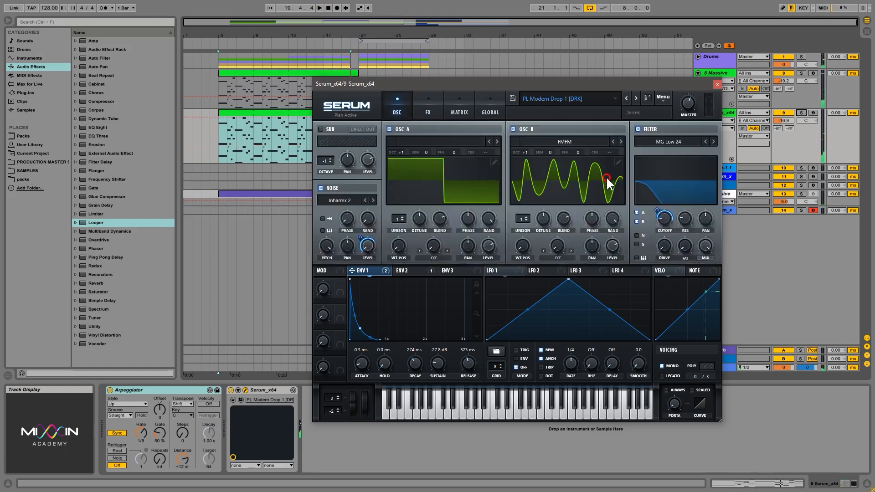
mouse_move(668, 218)
mouse_down()
mouse_move(675, 135)
mouse_move(672, 216)
mouse_up()
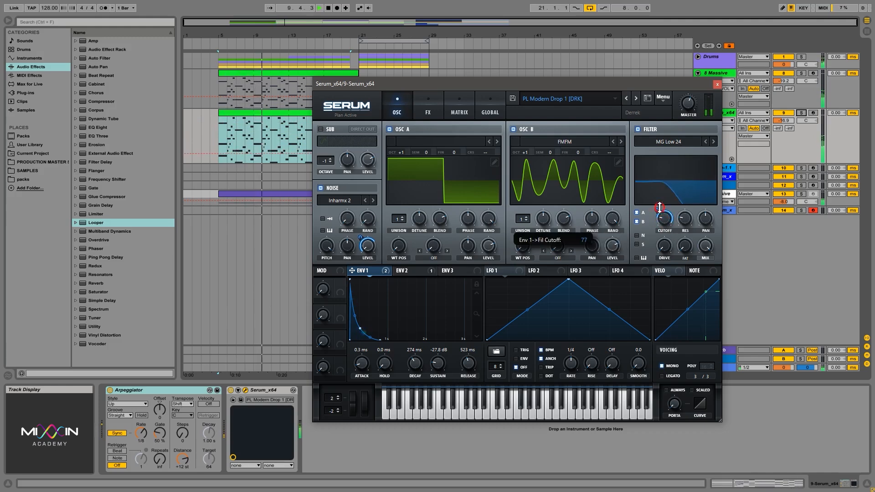
key(space)
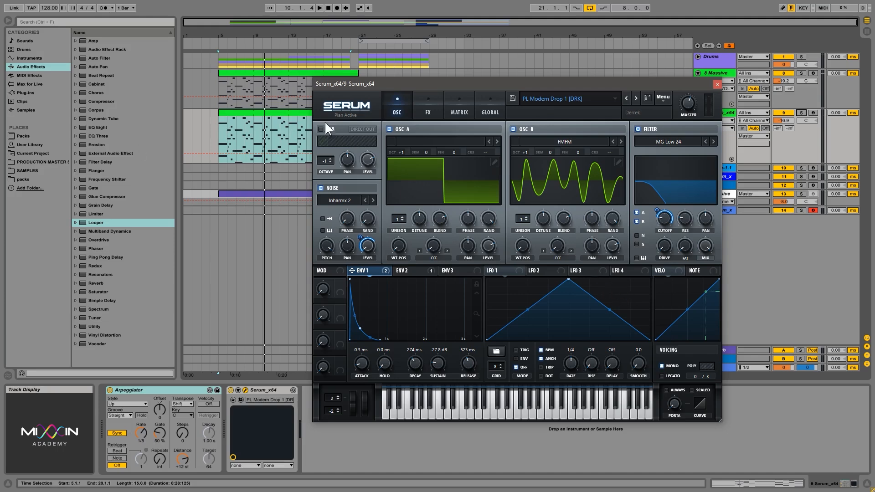
Move the Serum window aside and close it to uncover the arrangement.
drag(448, 83, 554, 68)
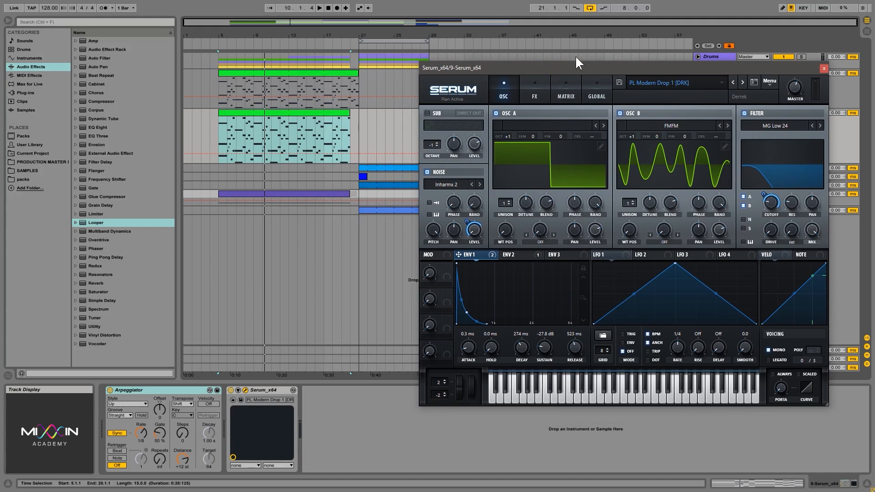
drag(573, 67, 545, 68)
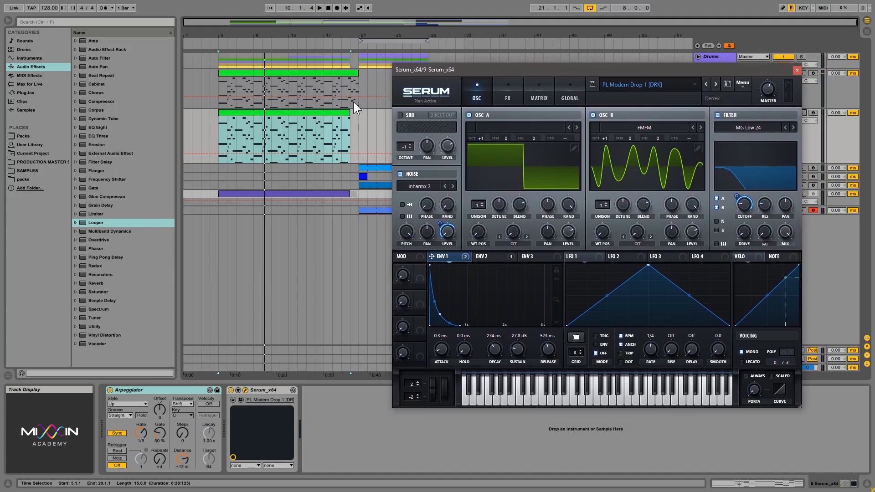
click(796, 71)
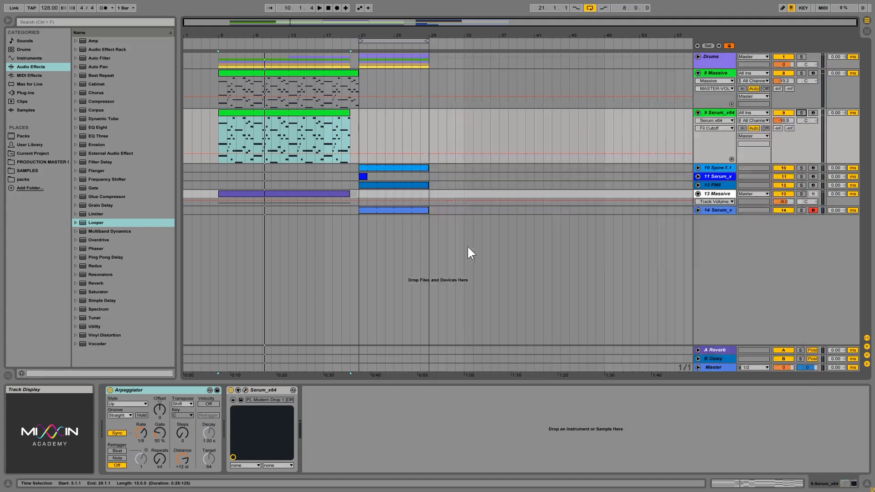
Unfreeze track 13 Massive and open its Massive plug-in window, placed clear of the arrangement clips.
click(255, 194)
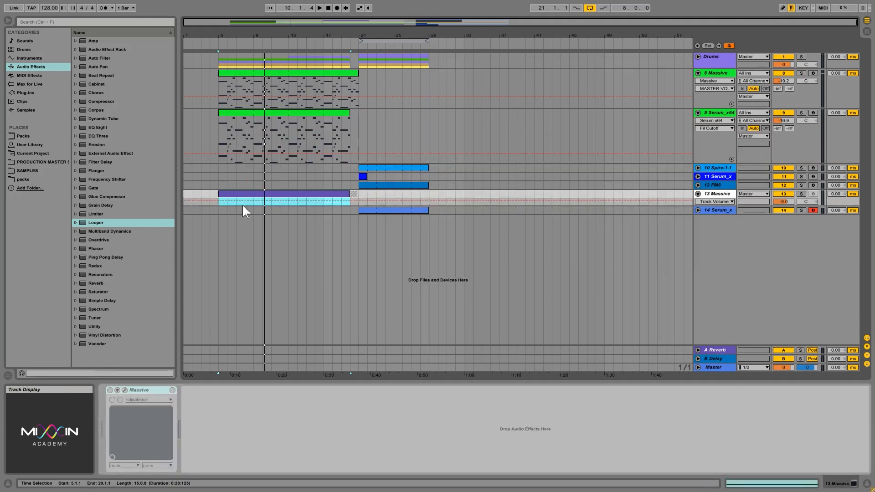
click(724, 195)
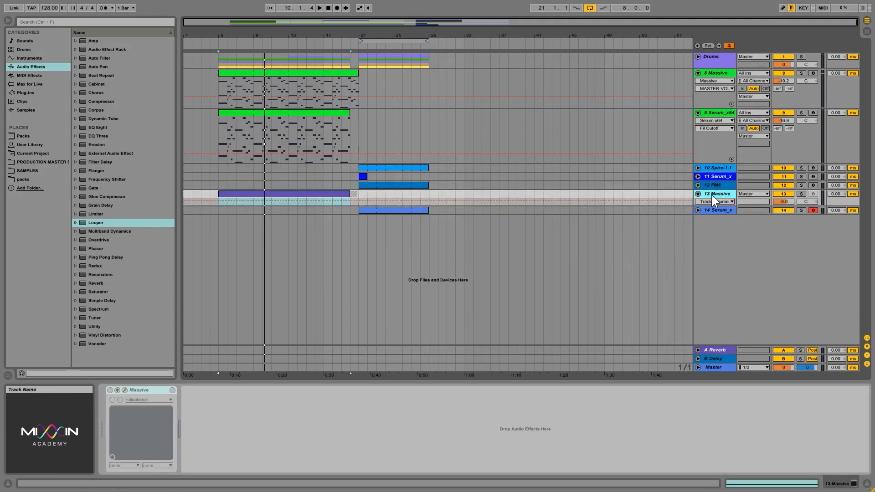
right_click(711, 194)
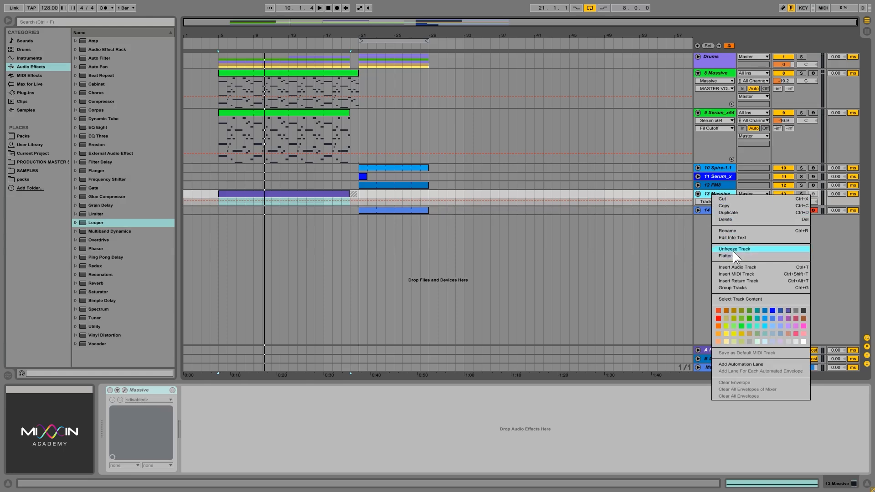
click(674, 250)
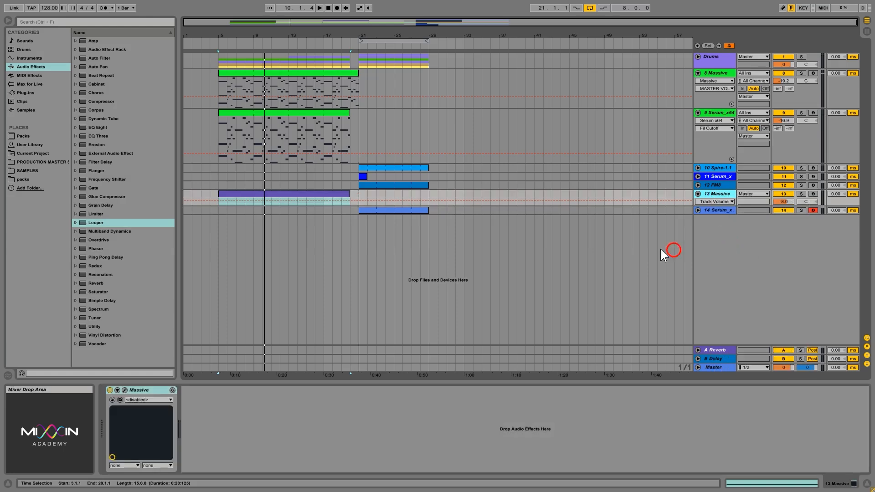
click(125, 390)
drag(437, 128, 564, 104)
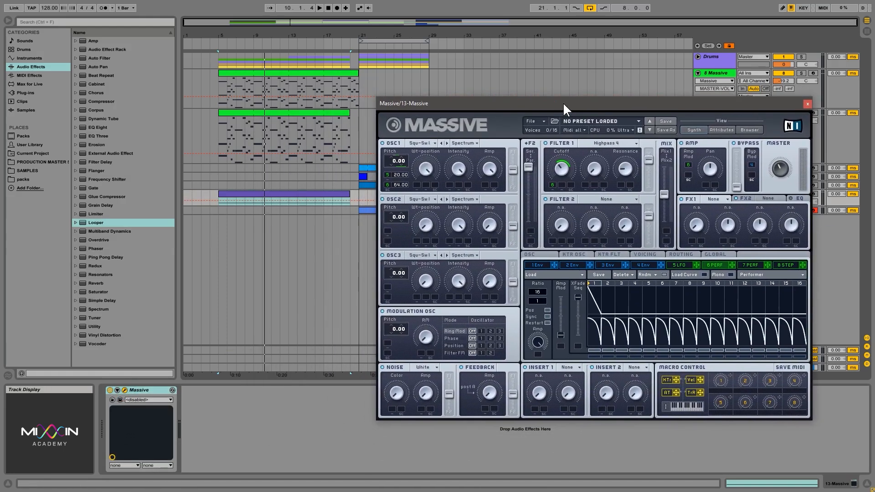
Load Reverb into Massive's FX1 slot, raise the EQ's high shelf and adjust the low shelf.
click(717, 199)
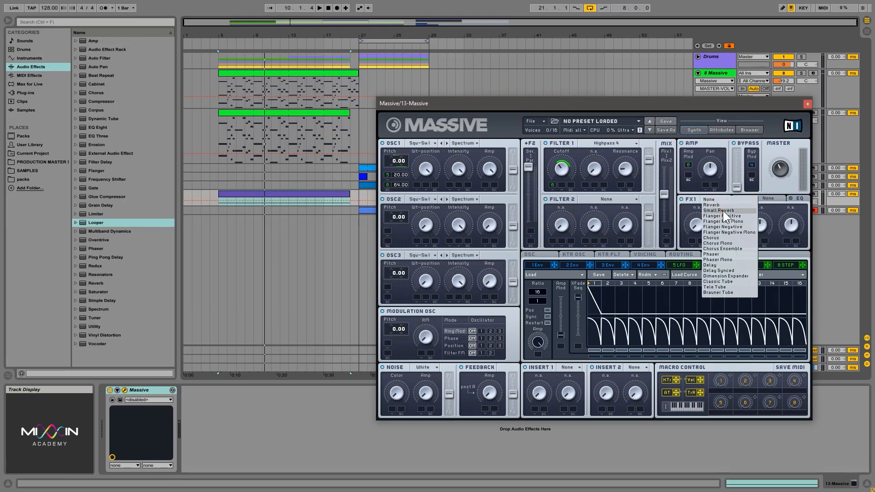
click(728, 205)
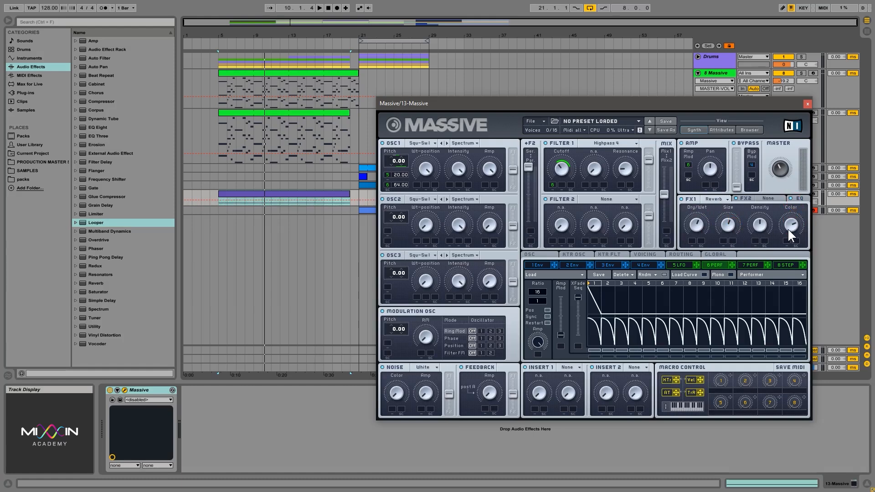
click(798, 200)
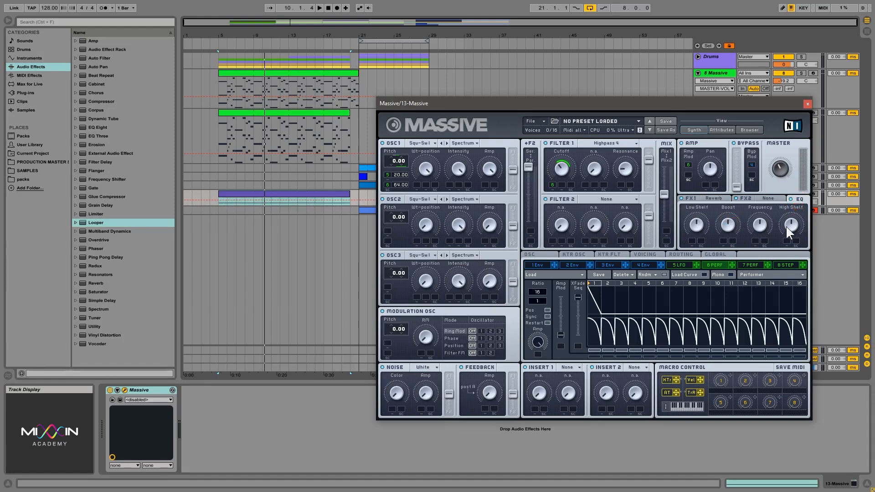
drag(787, 226, 789, 205)
click(701, 229)
Audition the new Massive settings briefly, solo track 13 and restart playback with the plug-in window beside the clips.
drag(627, 104, 631, 104)
key(space)
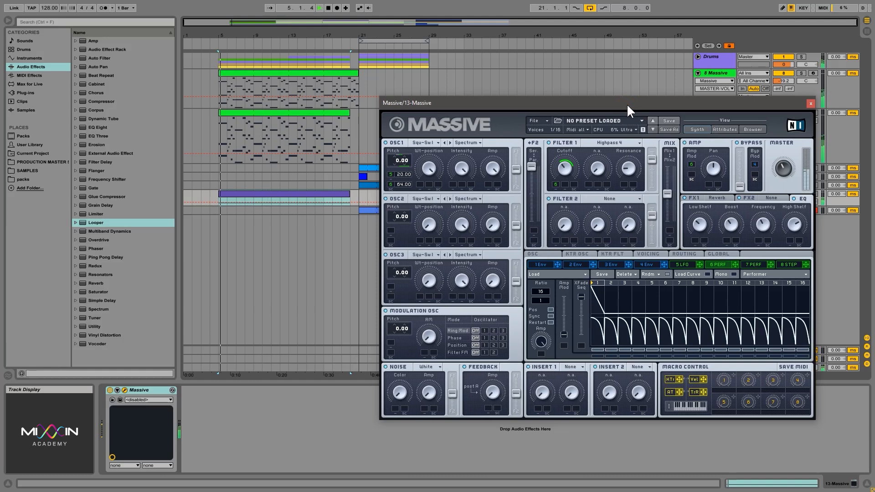
key(space)
drag(764, 104, 628, 156)
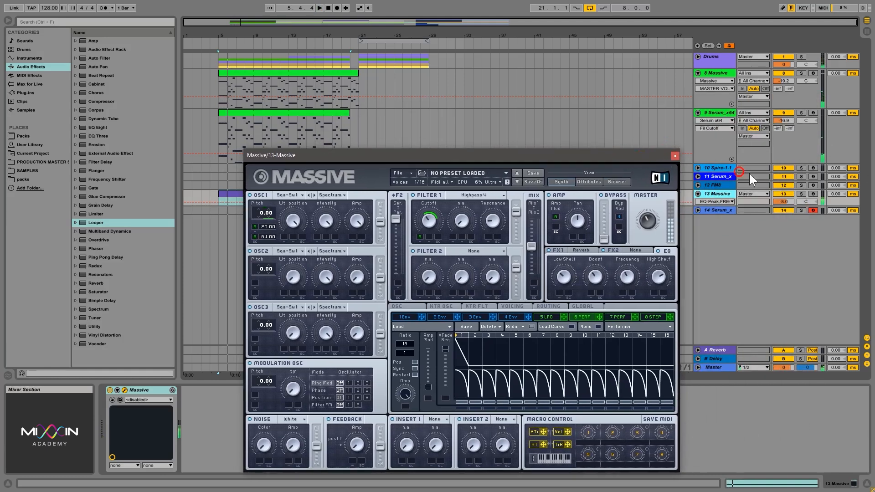
drag(805, 190, 804, 198)
key(space)
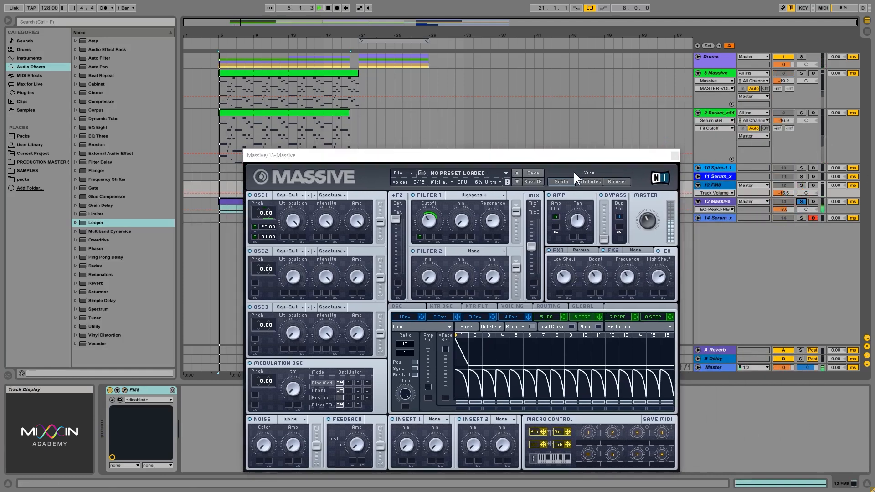
drag(552, 157, 679, 103)
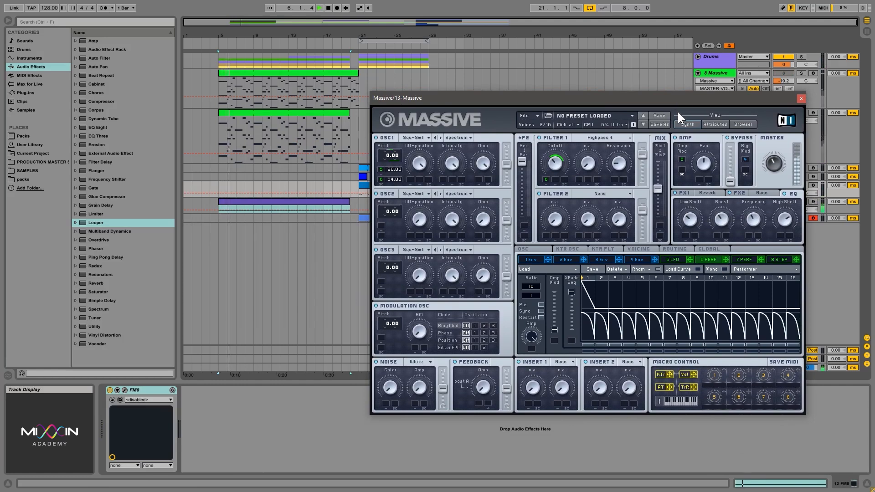
Examine Massive's FX1 slot and the effect choices for FX2 while the soloed track plays, leaving FX2 at None.
click(675, 193)
click(676, 192)
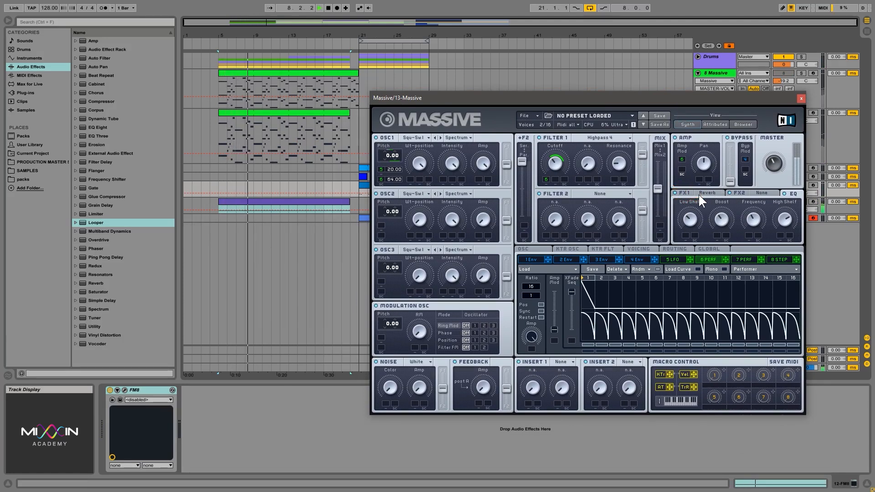
click(756, 192)
click(756, 192)
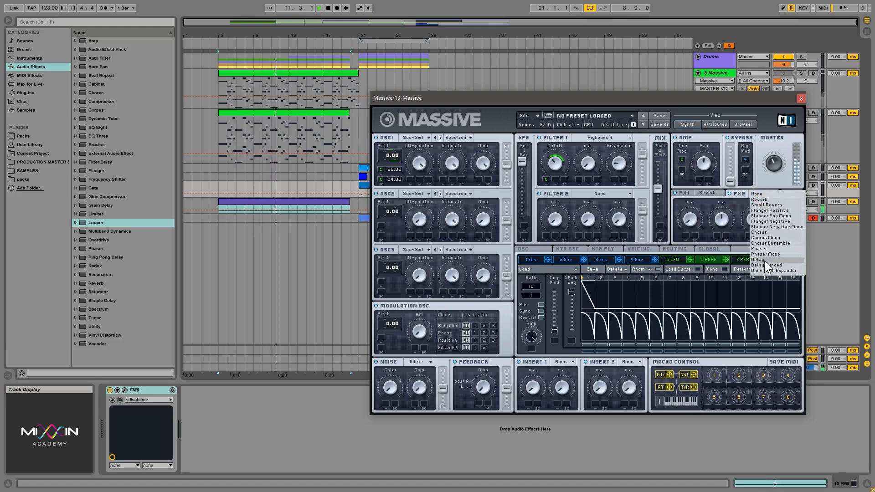
click(720, 193)
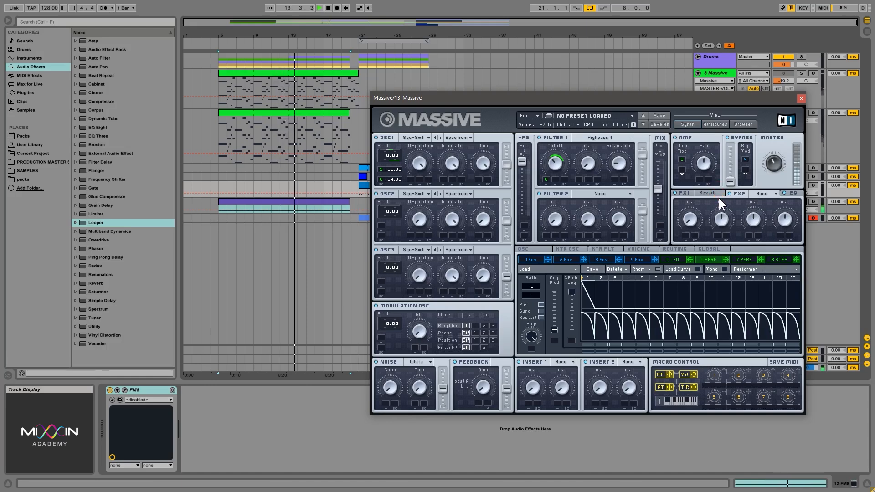
Play from the end of the clip on track 13, at 20.1.1, to hear the sound's tail.
key(space)
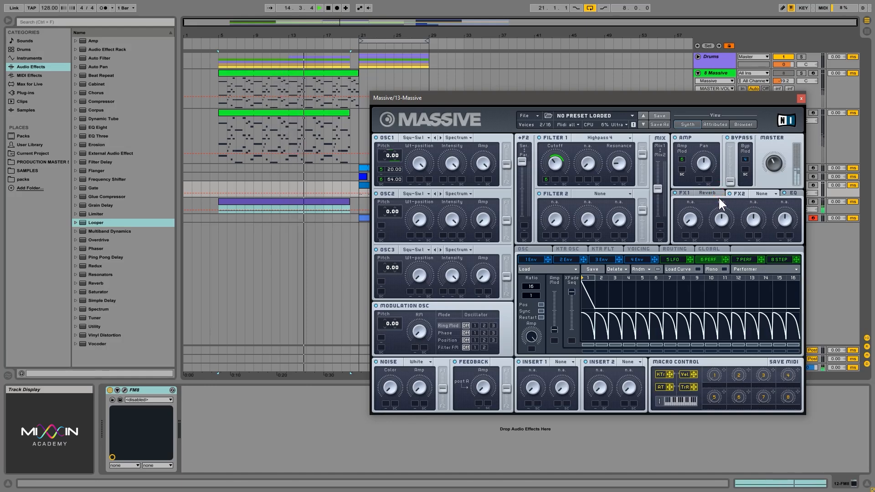
click(350, 206)
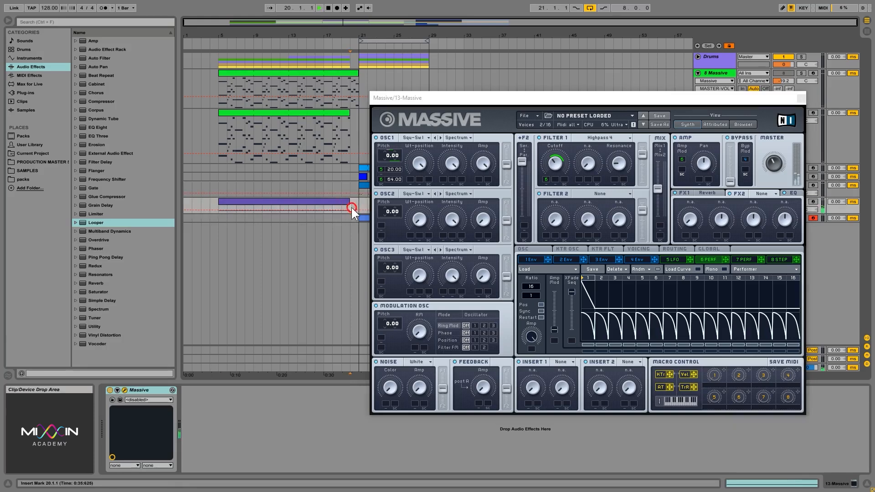
key(space)
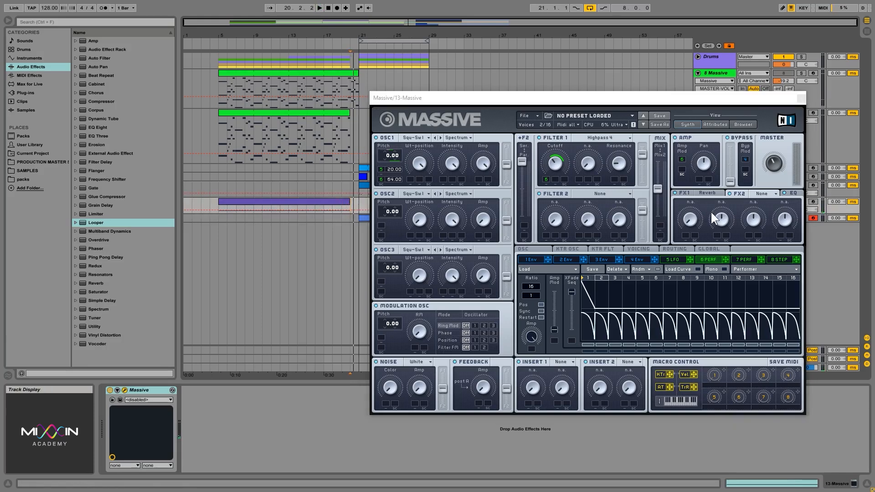
Change Massive's FX1 effect to Delay Synced and set FX2 to Reverb.
click(702, 195)
click(704, 193)
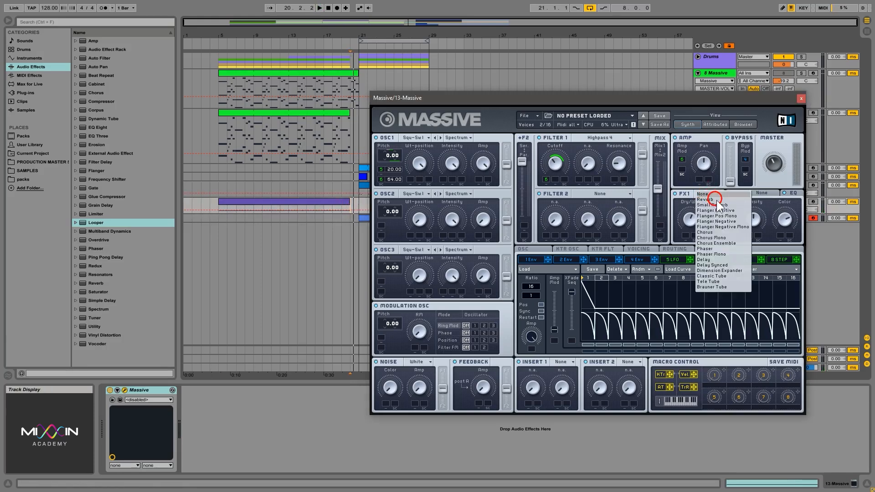
click(727, 263)
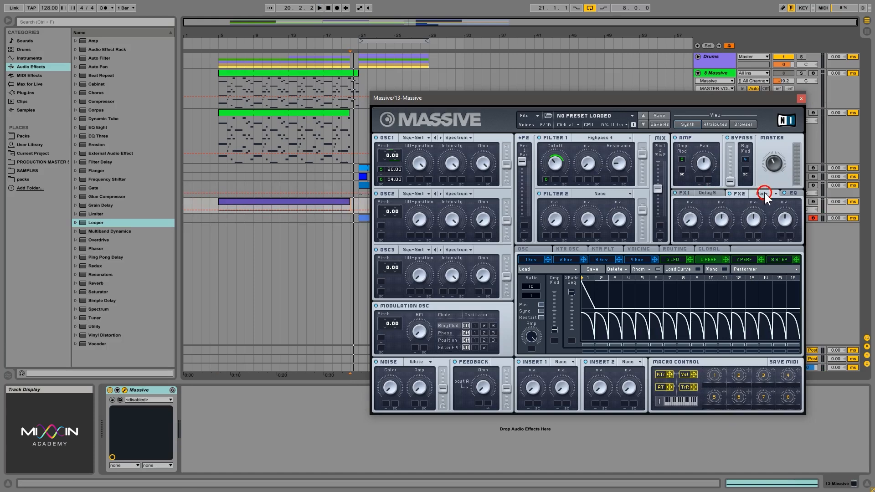
click(765, 193)
click(772, 199)
Lower the synced delay's dry/wet amount, show the FX2 reverb settings and play from the clip's end.
click(707, 193)
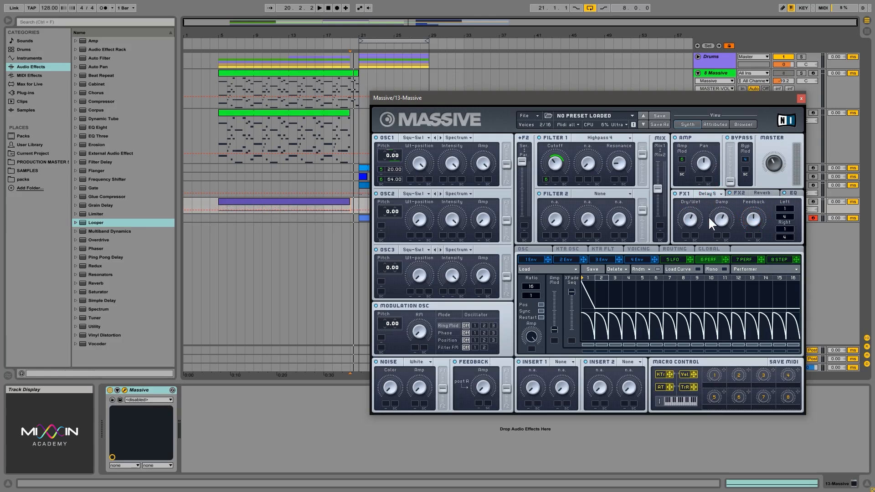
drag(692, 223, 695, 245)
click(751, 193)
key(space)
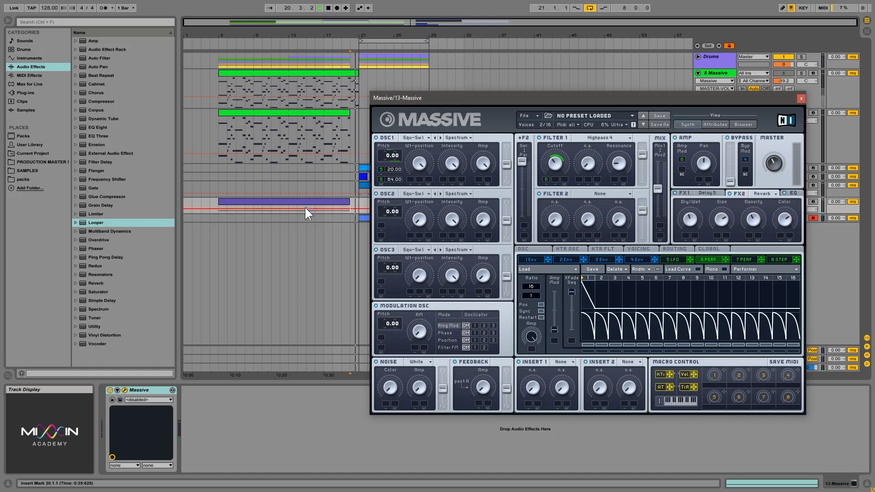
Play track 13's clip from its start and listen to its tail, and set Massive's Insert 1 to the frequency shifter (FrqShift).
click(230, 218)
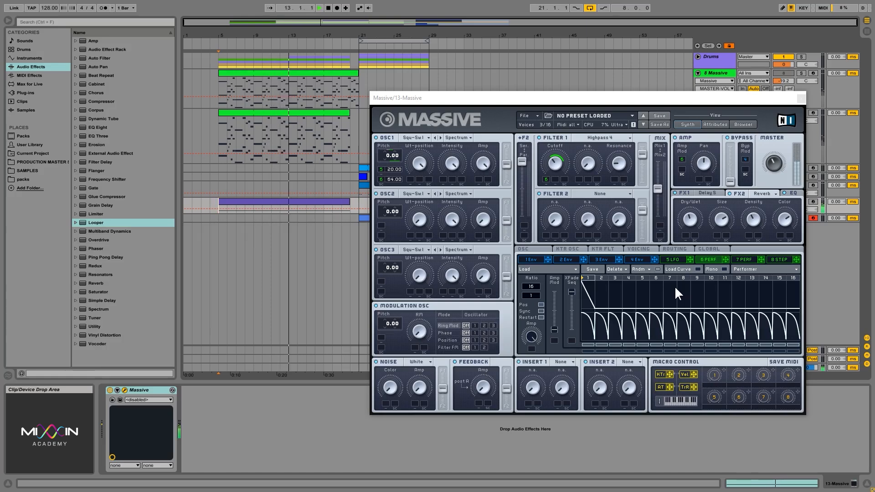
click(353, 212)
click(562, 362)
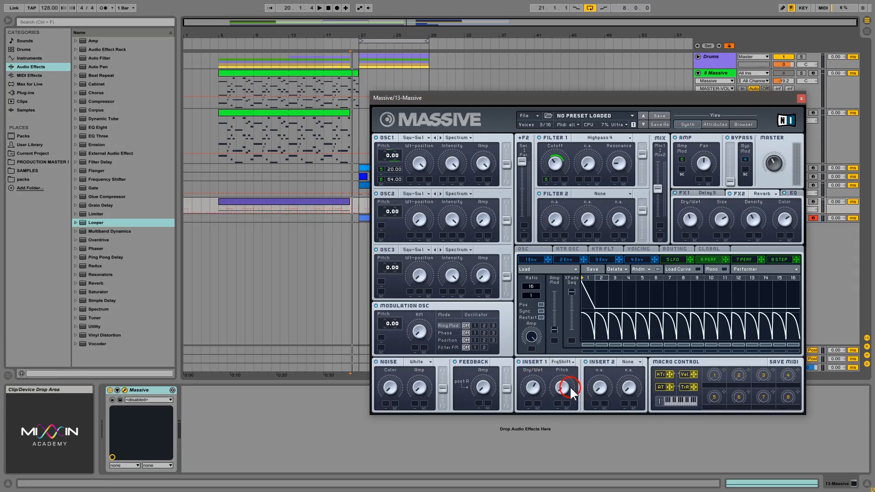
click(571, 282)
Play from 5.1.1 and modulate the dry/wet and pitch of Massive's Insert 1 frequency shifter with the performer.
click(215, 209)
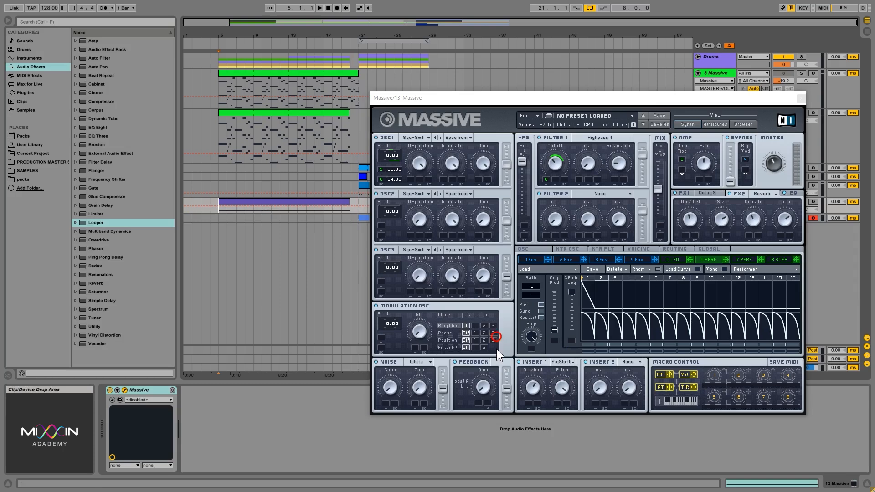
key(space)
click(565, 387)
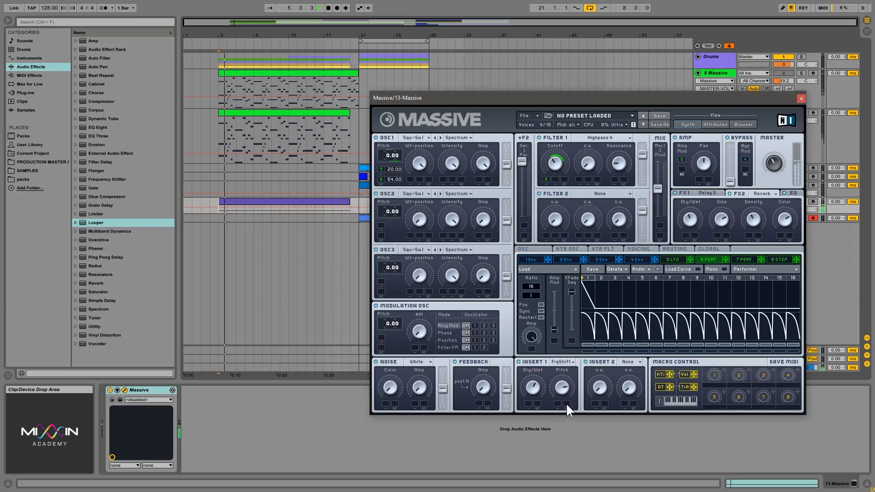
mouse_move(531, 388)
mouse_down()
mouse_move(554, 382)
mouse_move(565, 398)
mouse_up()
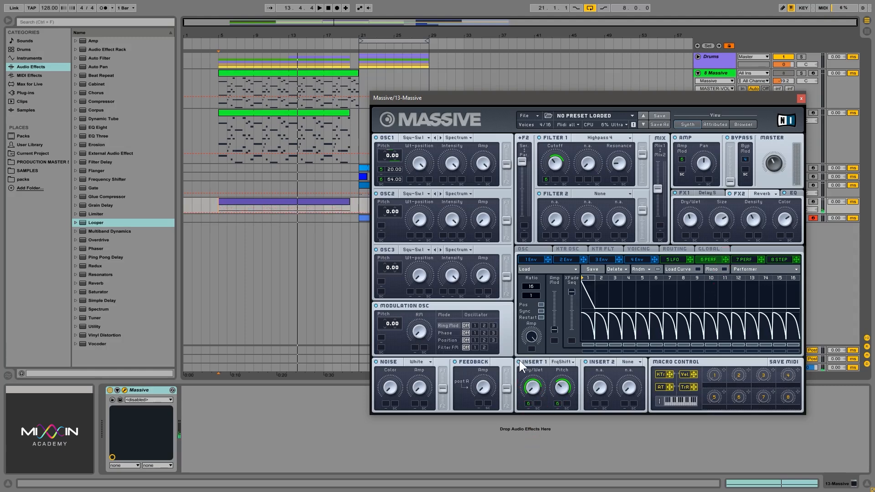
key(space)
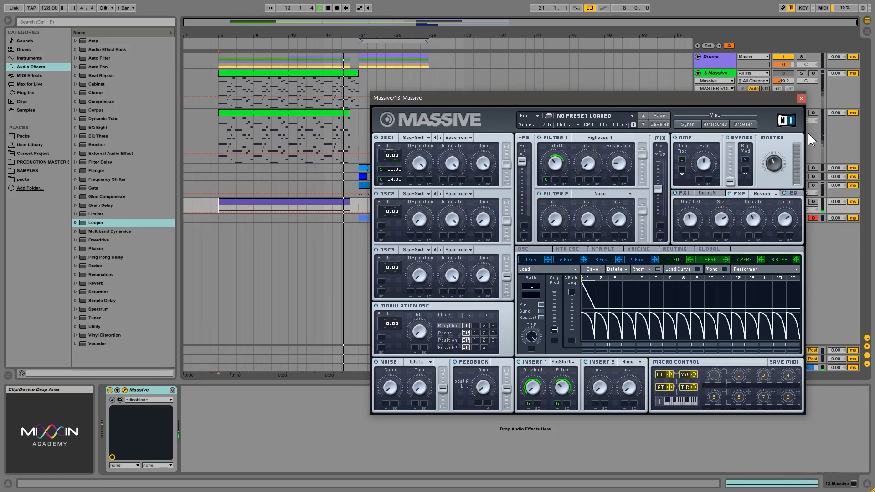
Close the Massive window, freeze track 13 Massive and turn off its solo.
click(801, 98)
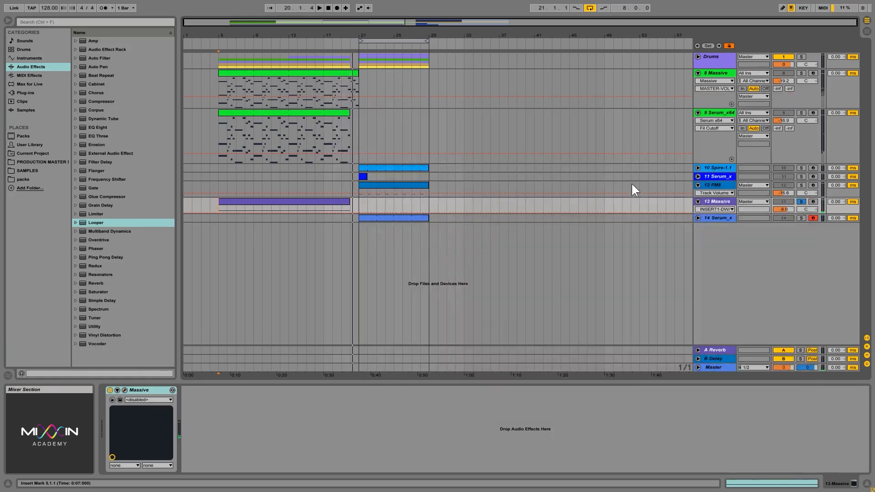
right_click(718, 201)
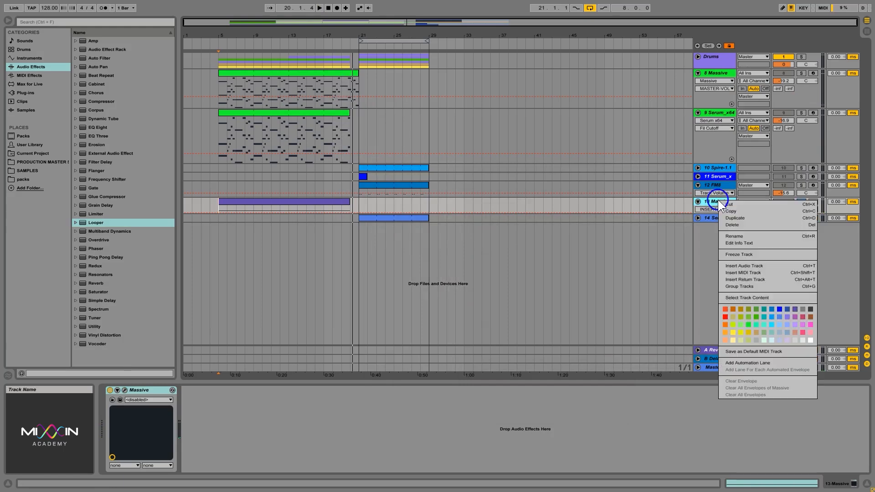
click(756, 256)
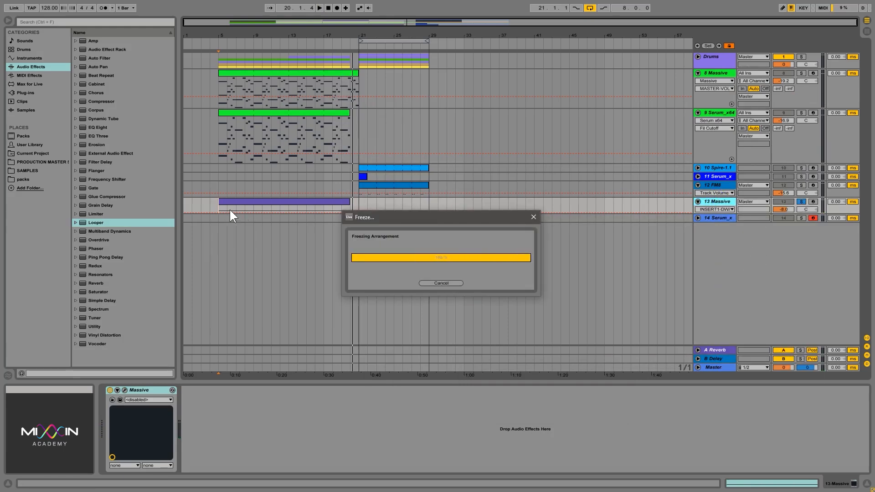
click(510, 199)
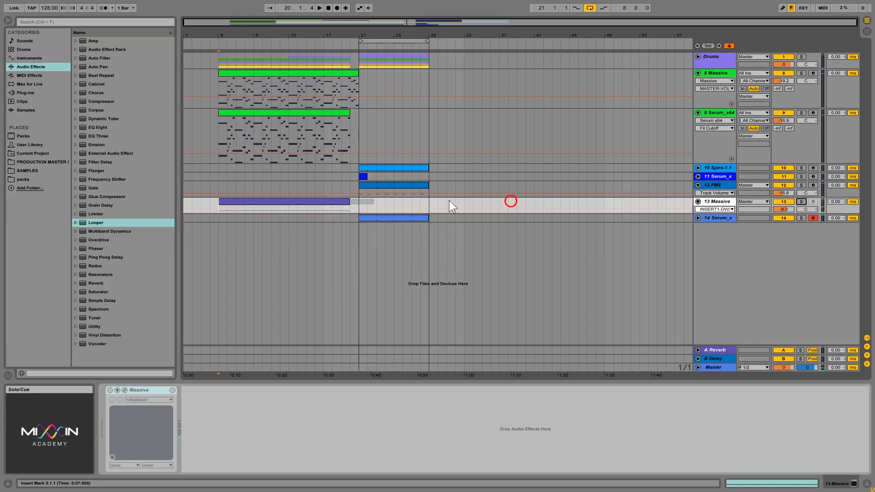
Unfold track 10 Spire-1.1, fold tracks 8 Massive and 9 Serum_x64, and place the insert mark at 21.1.1.
click(358, 208)
click(357, 168)
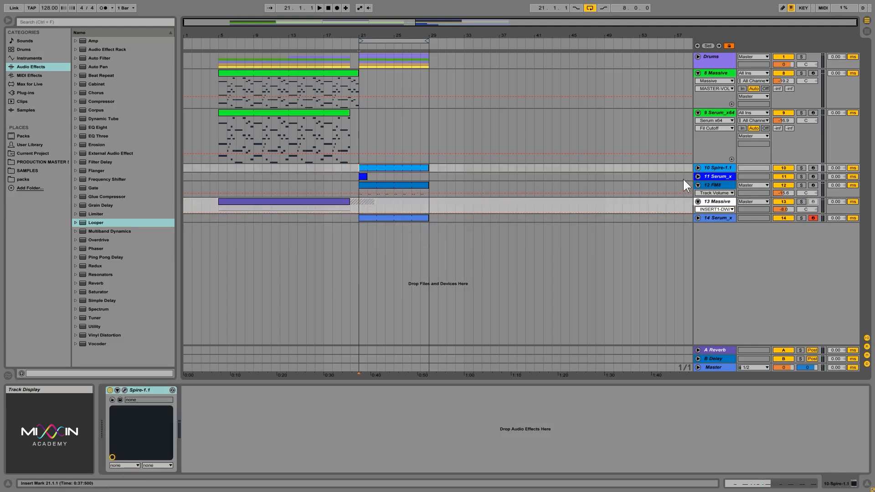
click(698, 168)
click(698, 113)
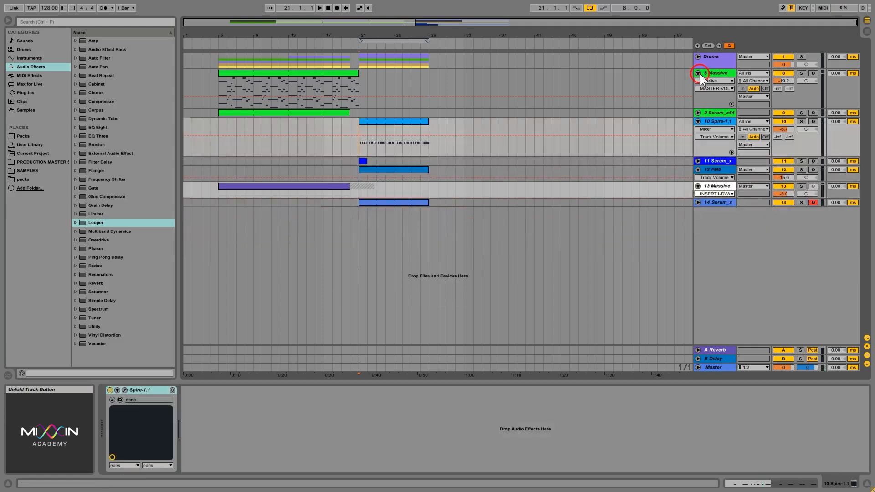
click(698, 73)
click(358, 117)
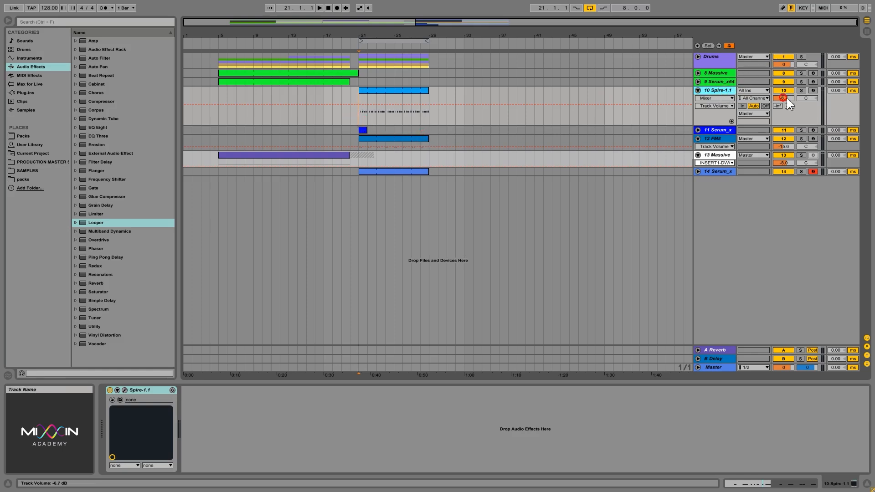
Solo track 10 Spire-1.1, start playback from 21.1.1 and show the Spire plug-in window.
click(802, 90)
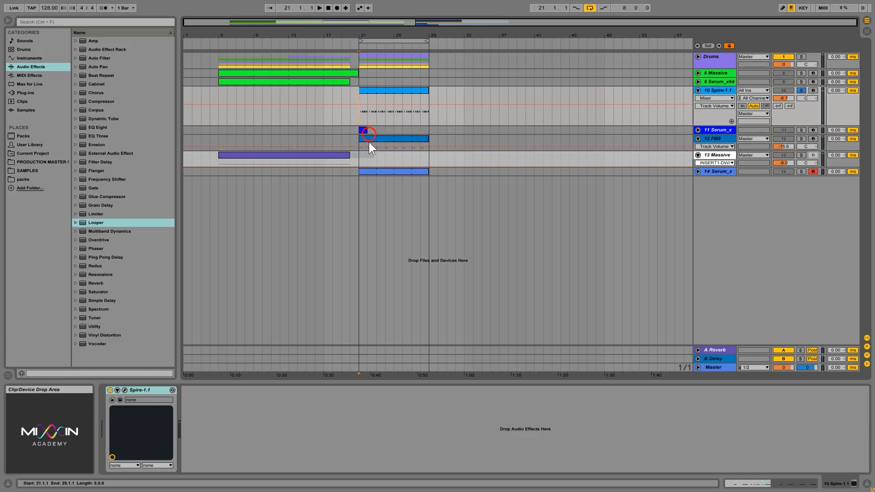
key(space)
click(125, 391)
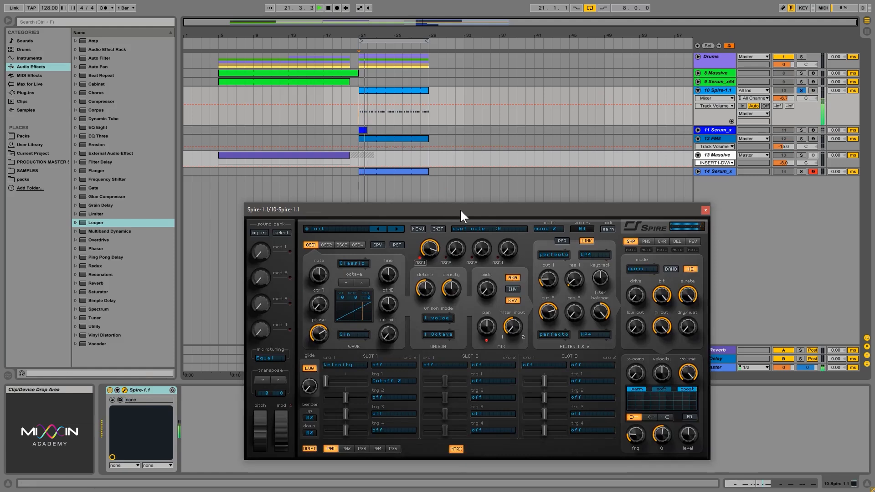
drag(460, 208, 441, 205)
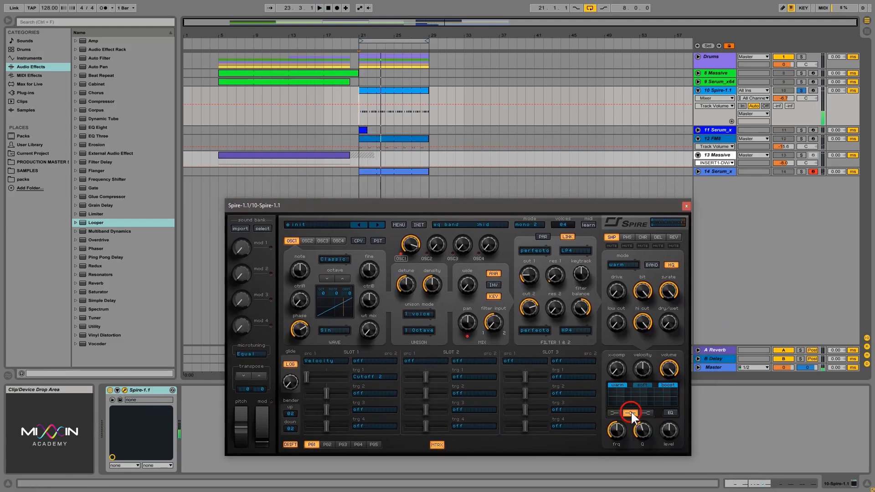
Adjust the frequency and level of Spire's low EQ band and play the track to hear it.
click(614, 414)
drag(620, 430, 617, 422)
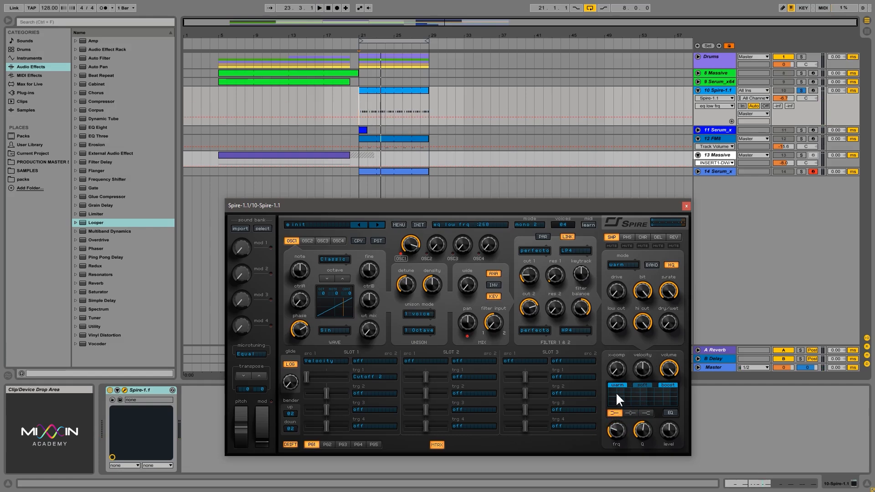
drag(672, 428, 647, 420)
key(space)
Shape a dip with Spire's mid EQ band by adjusting its frequency, Q and level while listening.
click(631, 413)
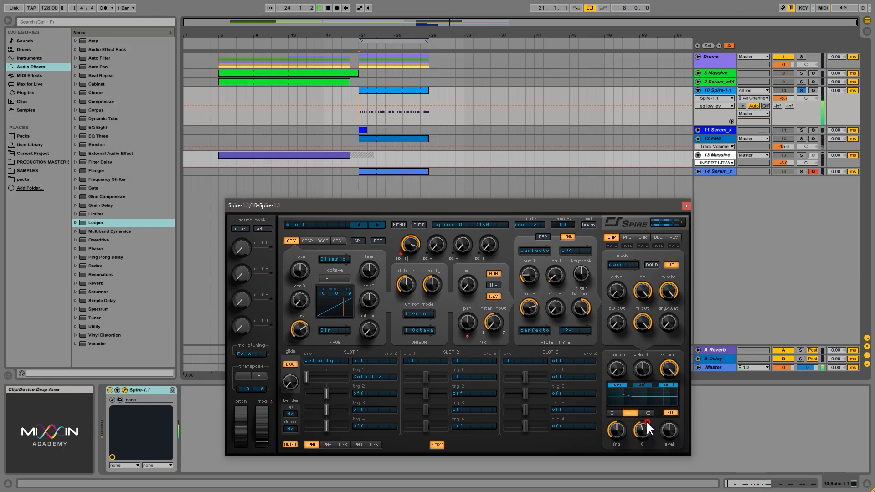
key(space)
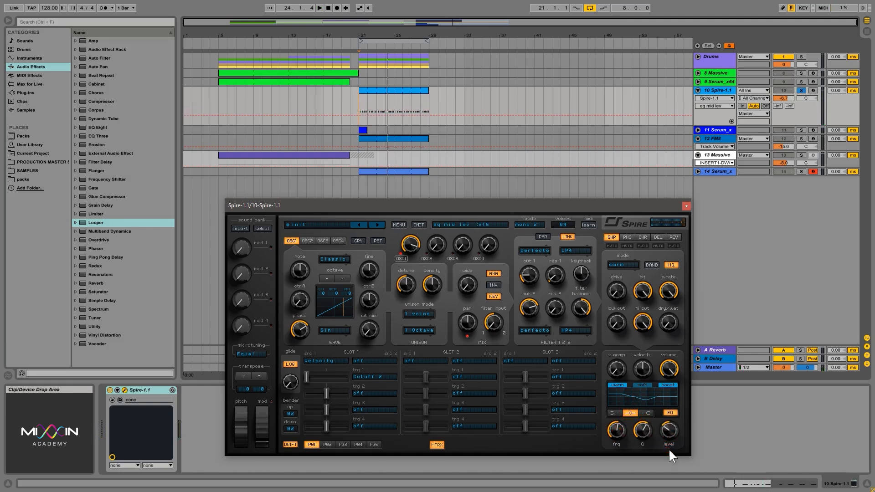
drag(670, 451, 665, 451)
drag(618, 430, 620, 454)
key(space)
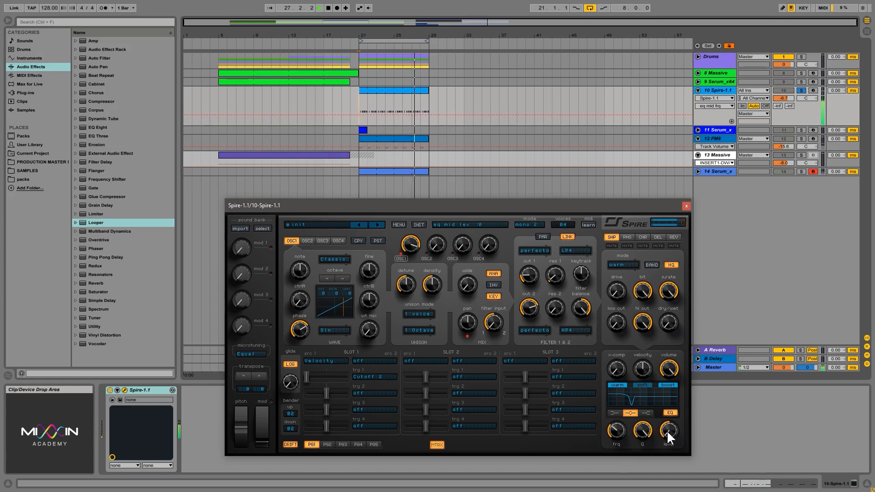
mouse_move(670, 430)
mouse_down()
mouse_move(668, 380)
mouse_move(674, 430)
mouse_move(641, 439)
mouse_move(669, 417)
mouse_up()
click(647, 432)
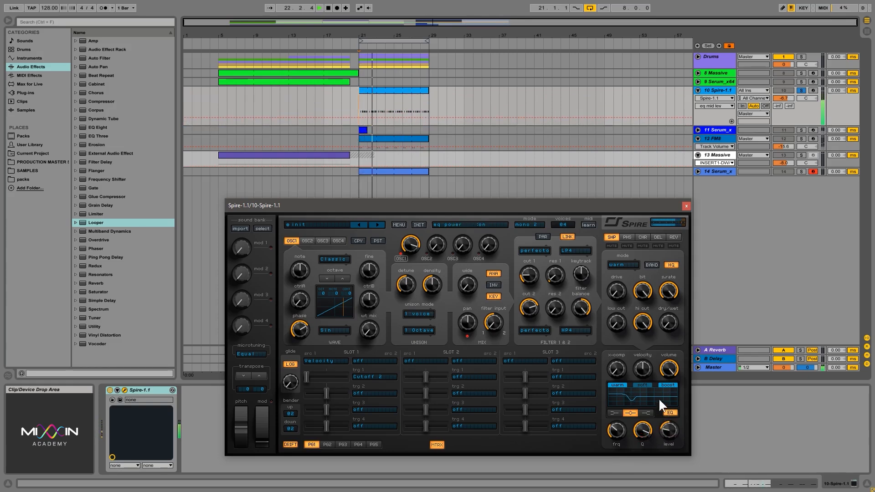
key(space)
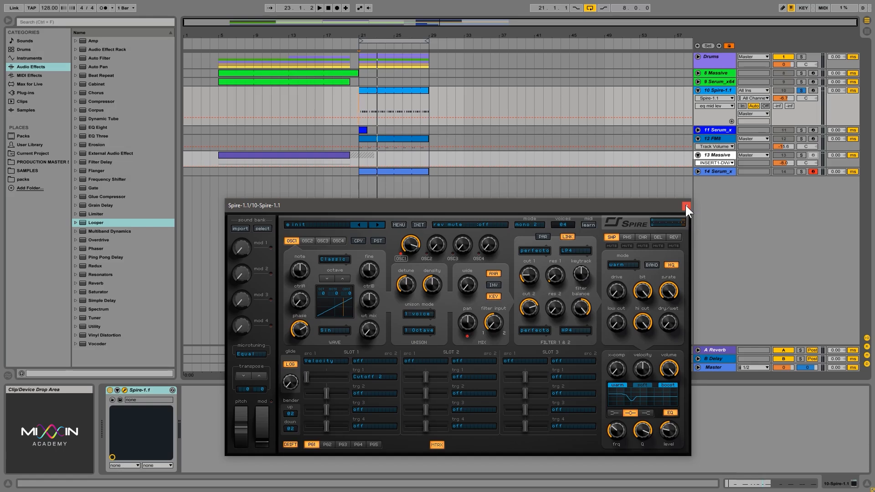
Close the Spire window, unfold and solo track 11 Serum, and play it from 21.1.1.
click(686, 206)
click(715, 130)
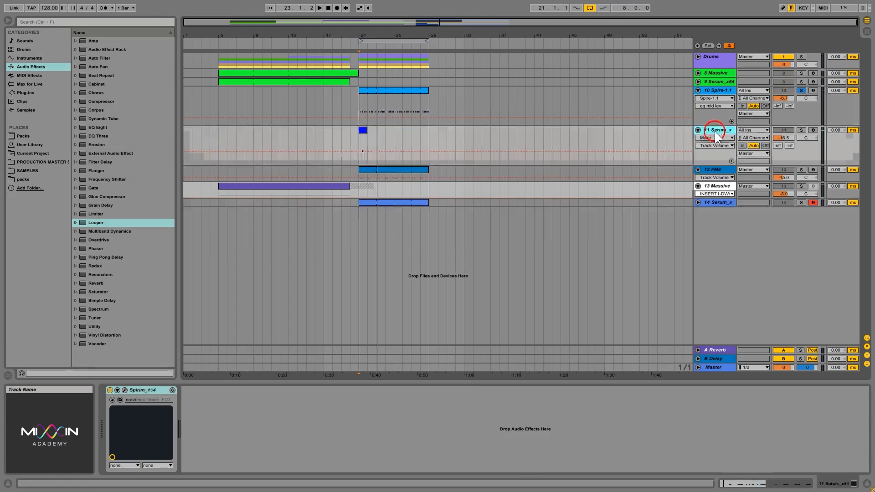
click(802, 130)
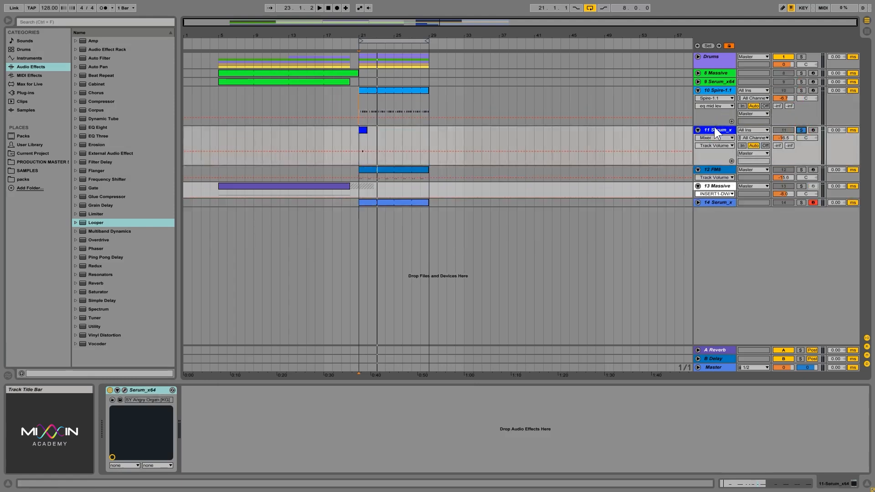
click(361, 140)
key(space)
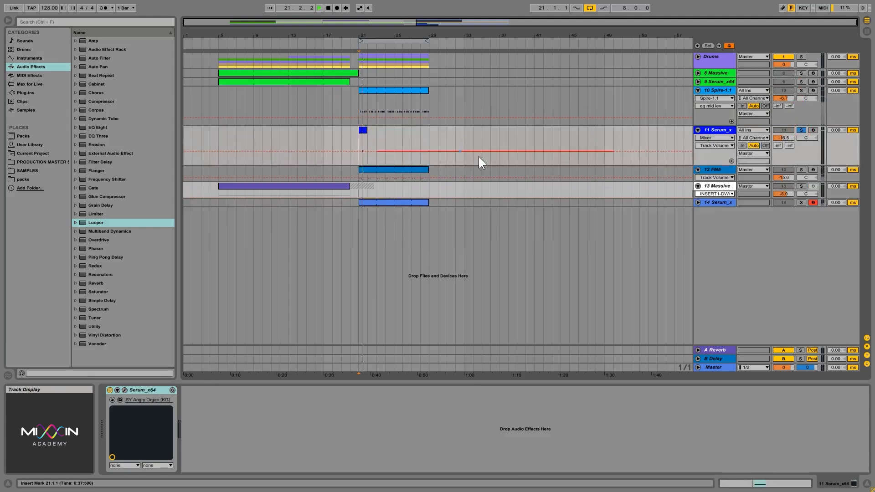
Show the FX page of track 11's Serum and adjust the Delay Mix macro during playback.
click(124, 390)
click(400, 157)
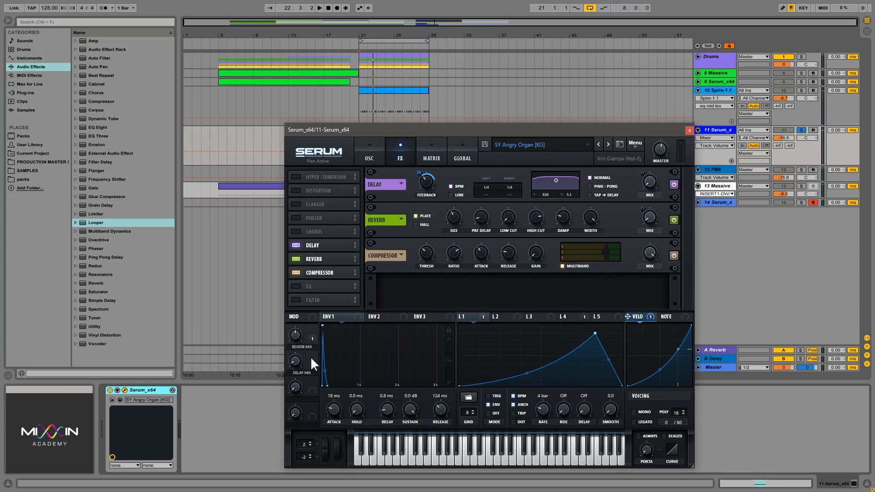
key(space)
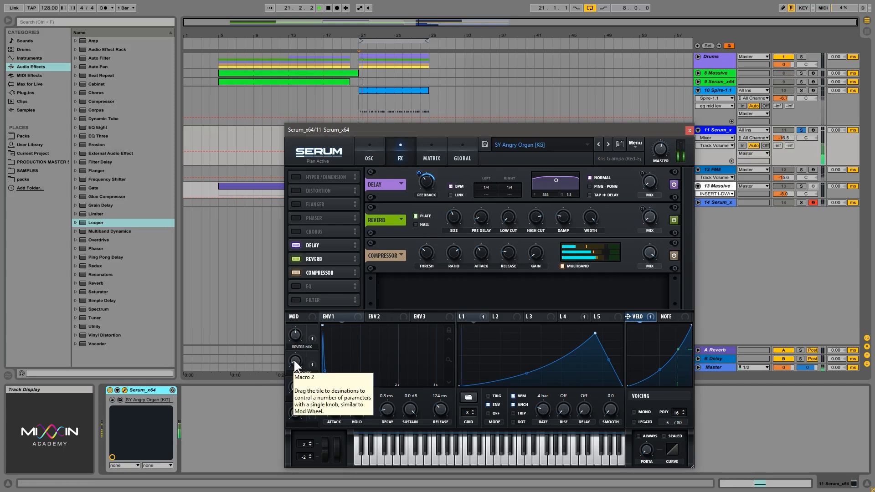
mouse_move(296, 360)
mouse_down()
mouse_move(300, 330)
mouse_move(300, 360)
mouse_up()
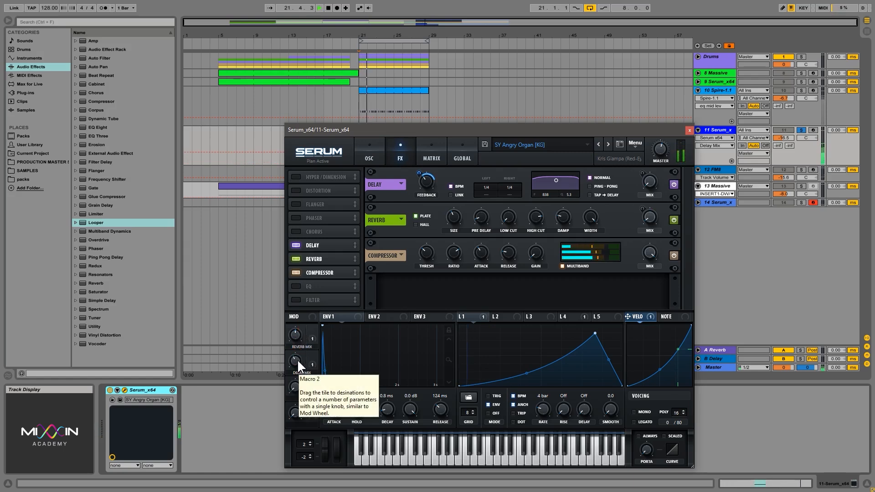
key(space)
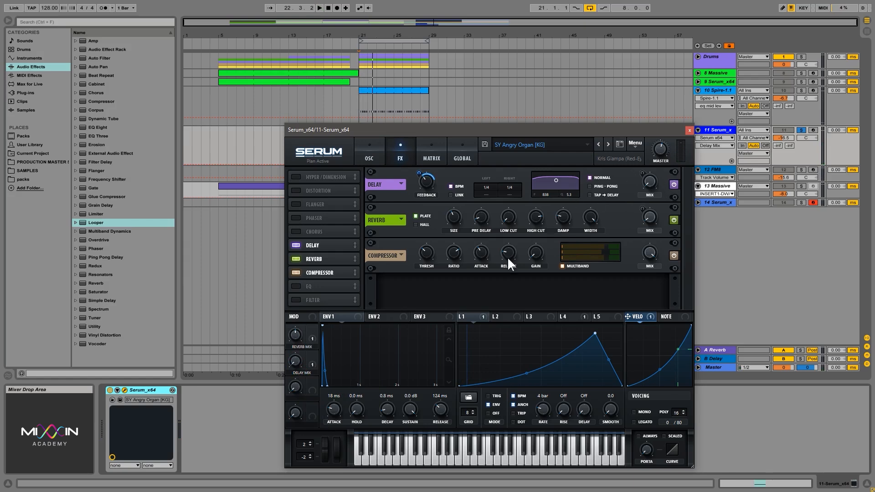
Adjust Serum's Reverb Mix macro and the reverb's size while listening to the track.
click(295, 335)
key(space)
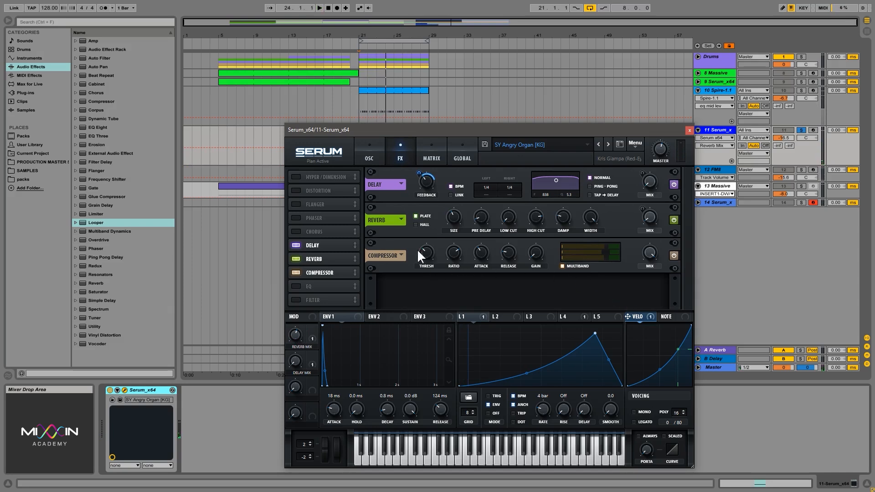
click(456, 213)
Move the compressor ahead of the reverb in Serum's effect chain, and restore the original order.
drag(351, 275, 351, 260)
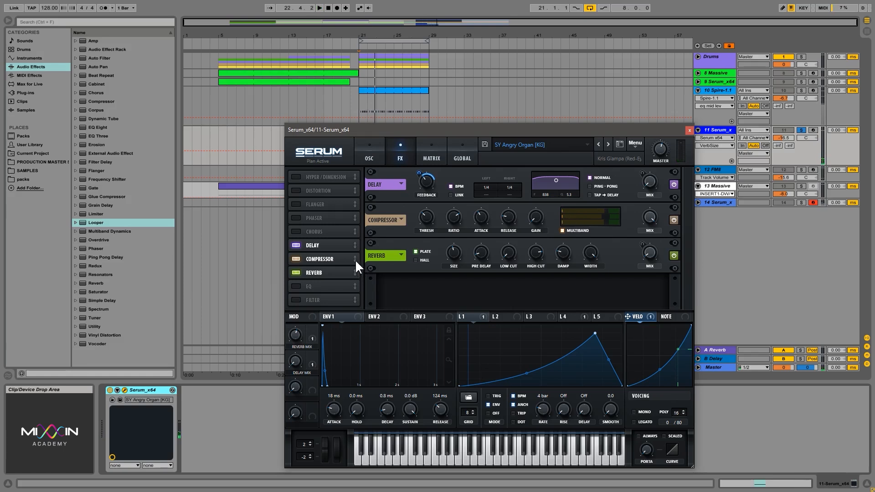
drag(353, 257, 327, 268)
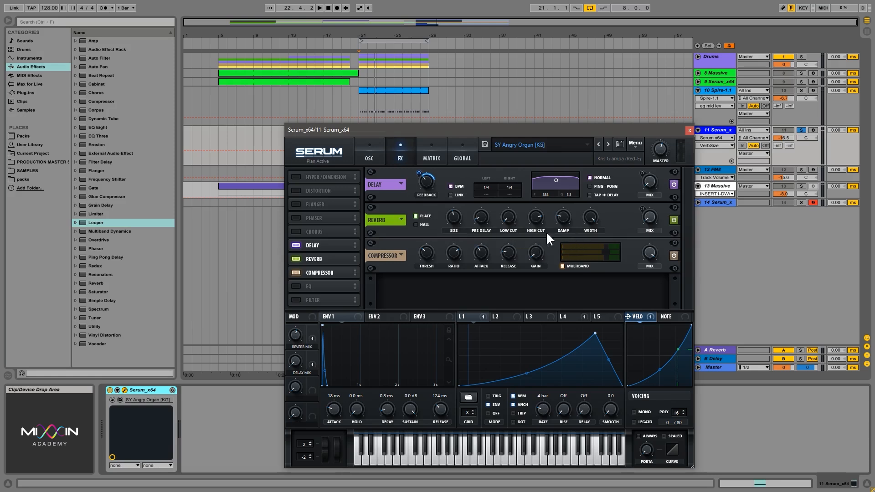
Check the threshold of Serum's compressor and lower the reverb's high cut while playing the track.
click(428, 252)
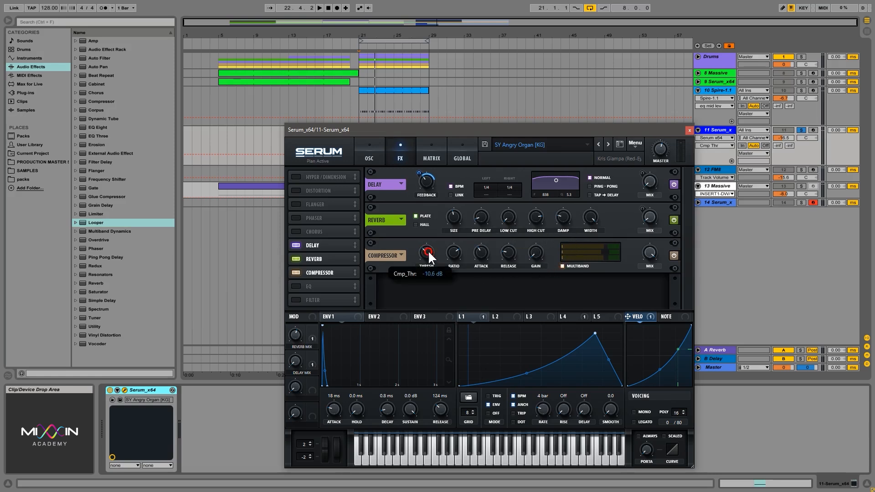
key(space)
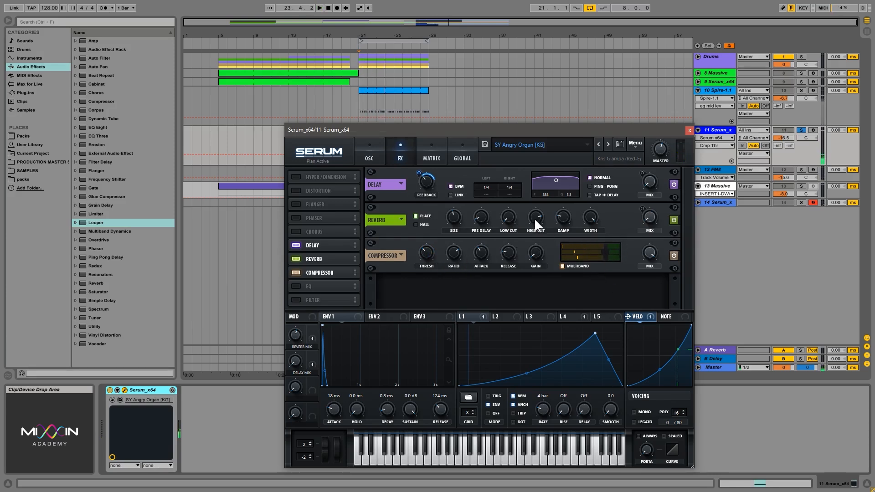
click(537, 234)
key(space)
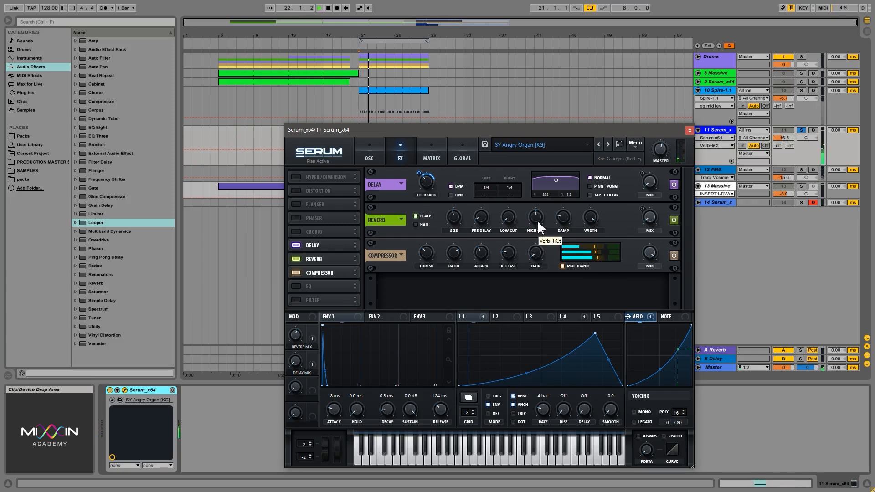
Set the high cut of Serum's reverb to about 65% while listening, and take track 11 out of solo.
drag(537, 218, 540, 204)
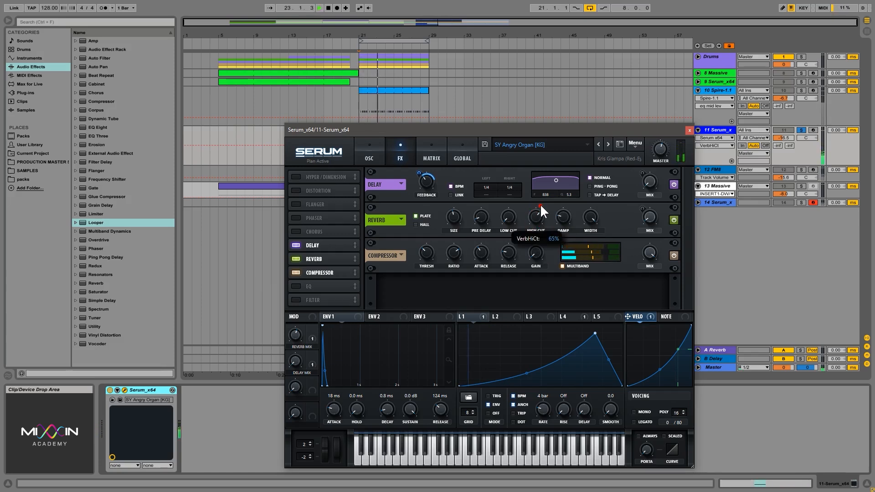
key(space)
key(space)
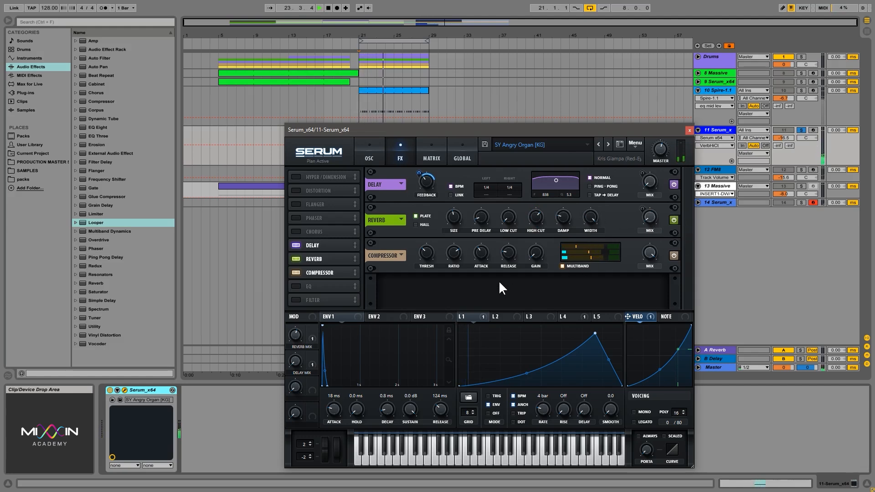
click(801, 130)
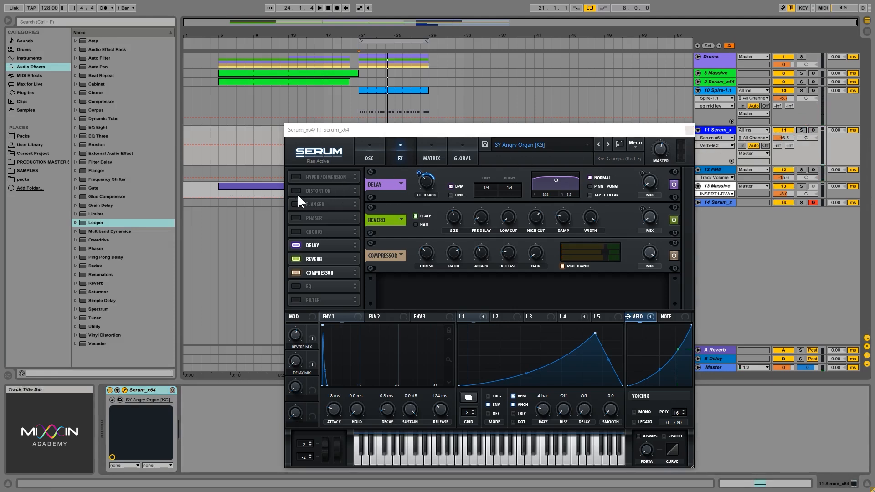
Try adding Chorus to Serum's effect chain, with track 11 soloed and playing from bar 21.
click(296, 231)
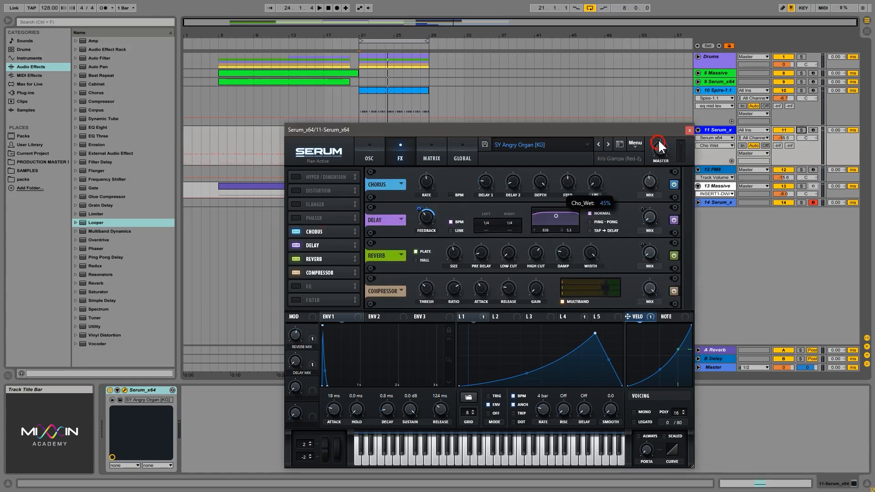
click(802, 130)
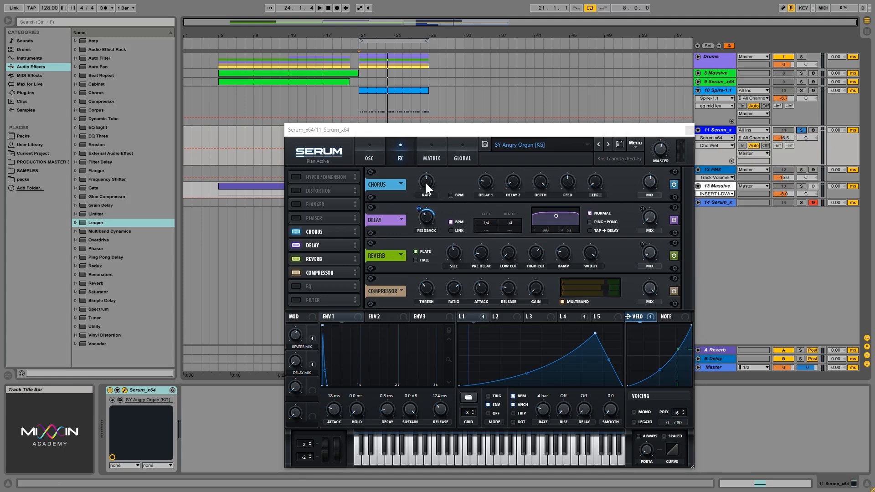
click(356, 105)
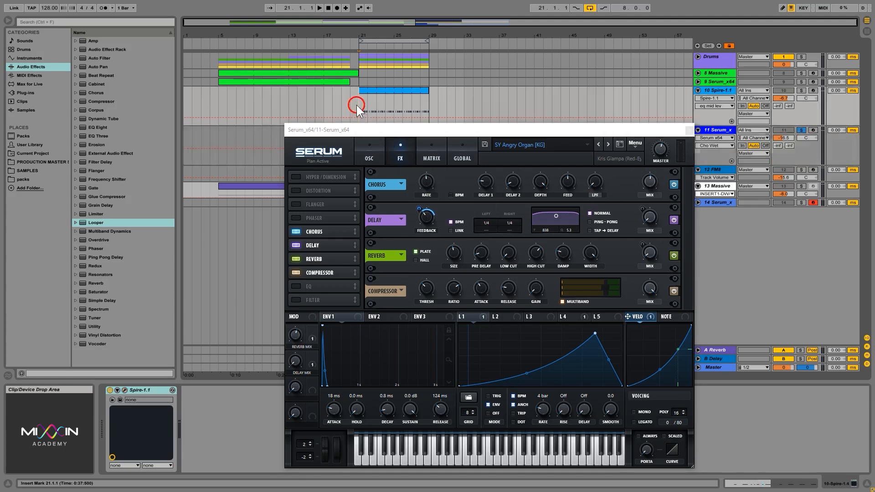
drag(423, 130, 373, 148)
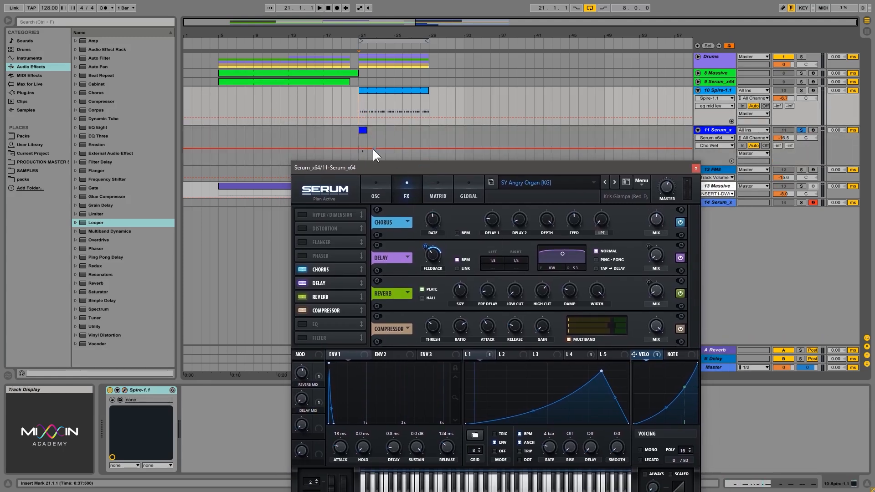
click(358, 140)
click(319, 8)
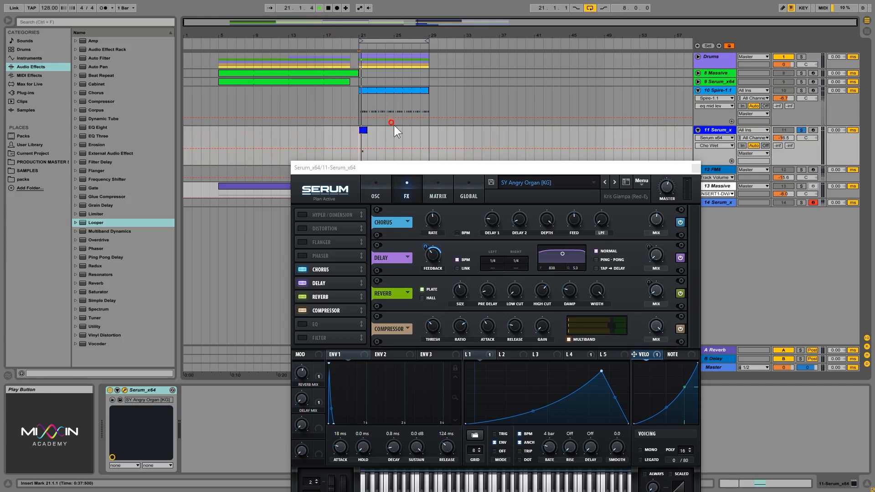
drag(437, 167, 395, 61)
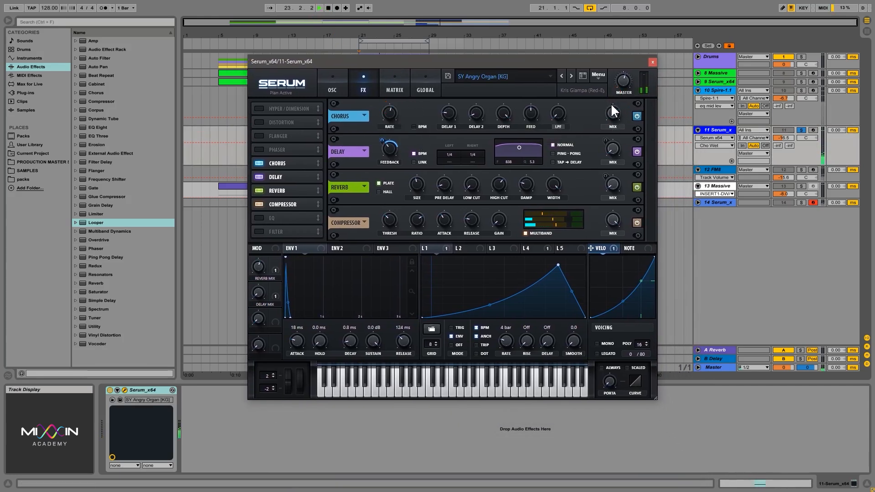
Try out the chorus's mix, Delay 1 and Delay 2 during playback, and remove the chorus from the effect chain.
drag(612, 105, 592, 128)
drag(449, 113, 448, 104)
drag(477, 113, 480, 94)
drag(465, 62, 468, 108)
click(319, 8)
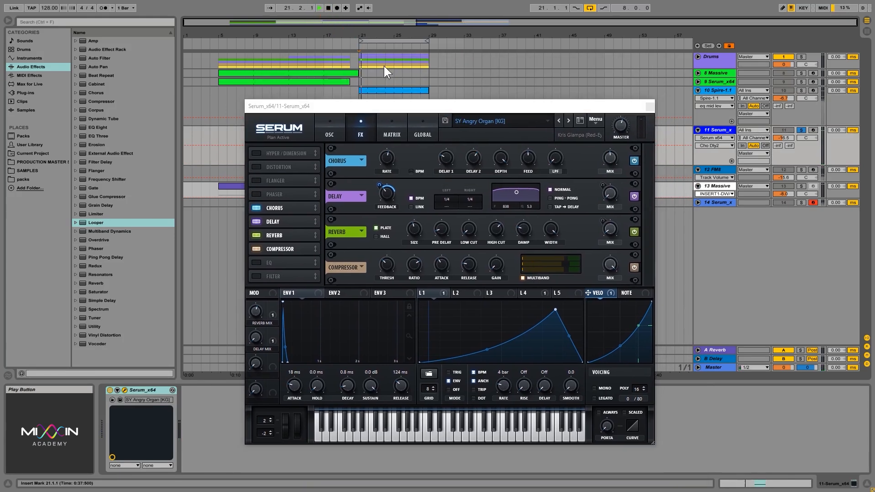
drag(429, 106, 441, 94)
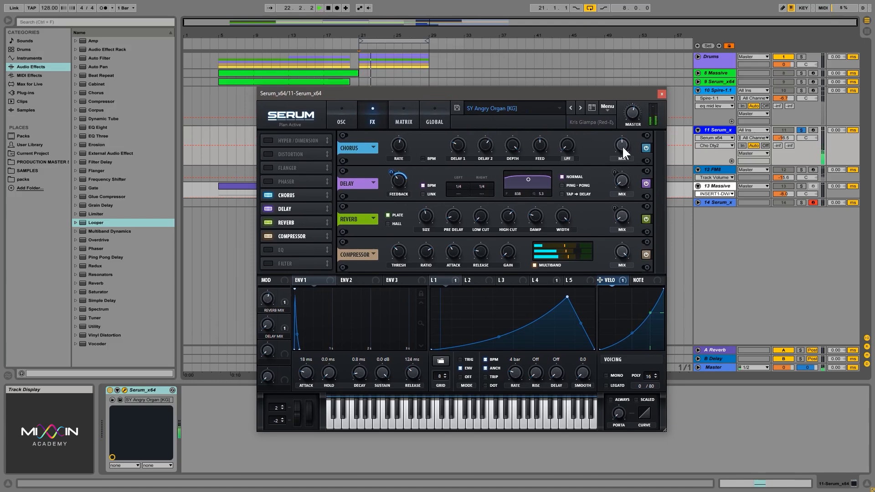
key(space)
click(647, 148)
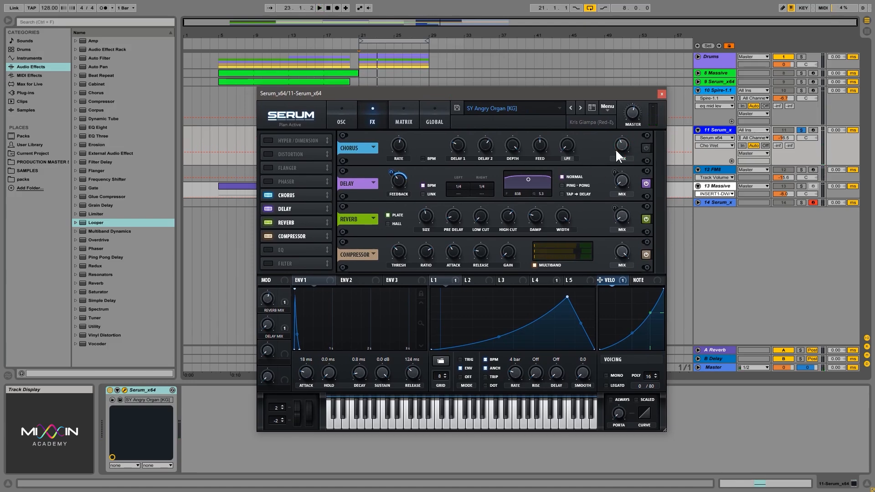
click(269, 195)
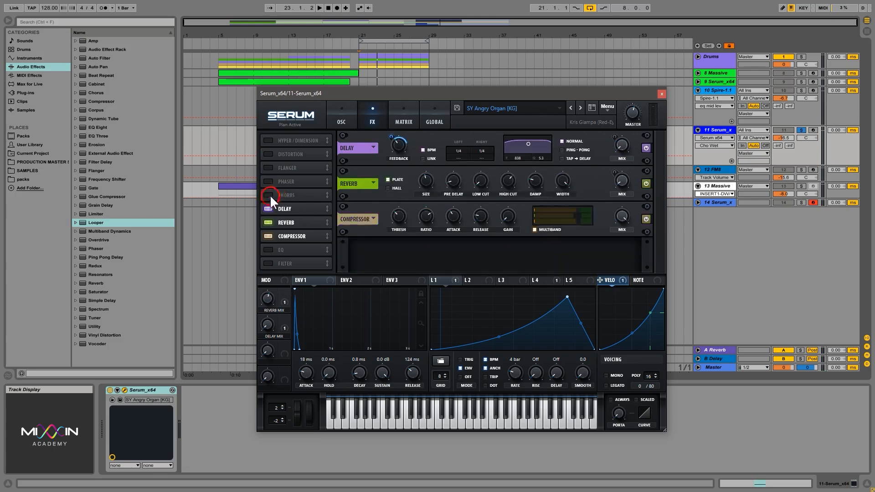
Close Serum, solo track 12's FM8 and play it with its Effects page open.
click(662, 94)
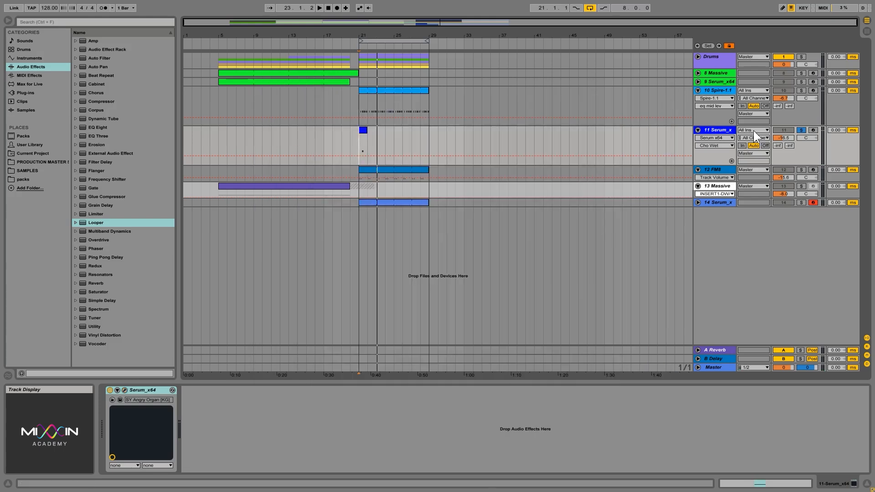
click(712, 171)
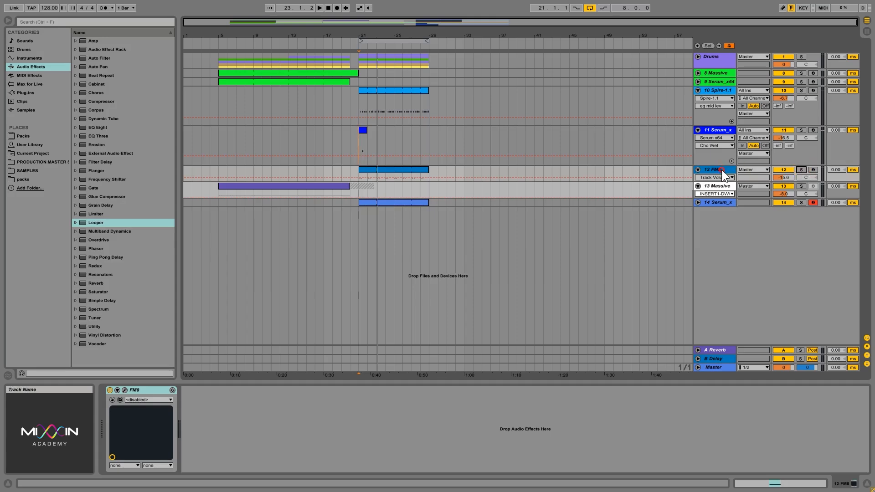
key(space)
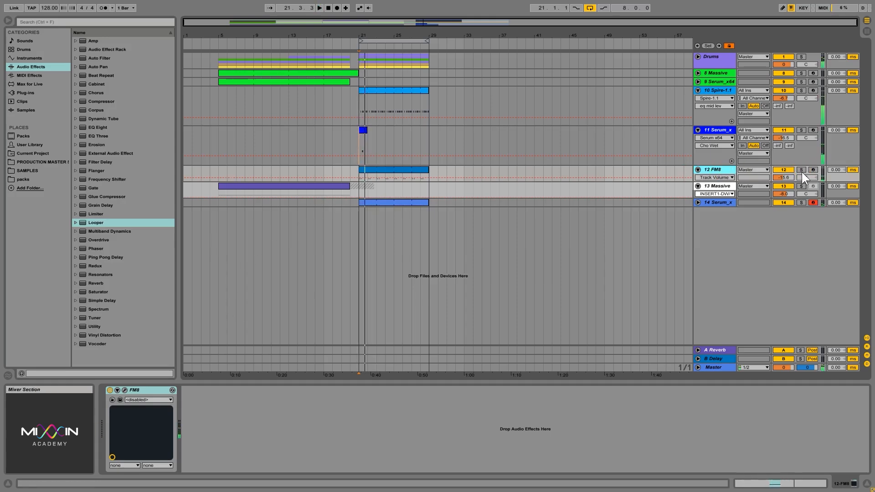
click(802, 170)
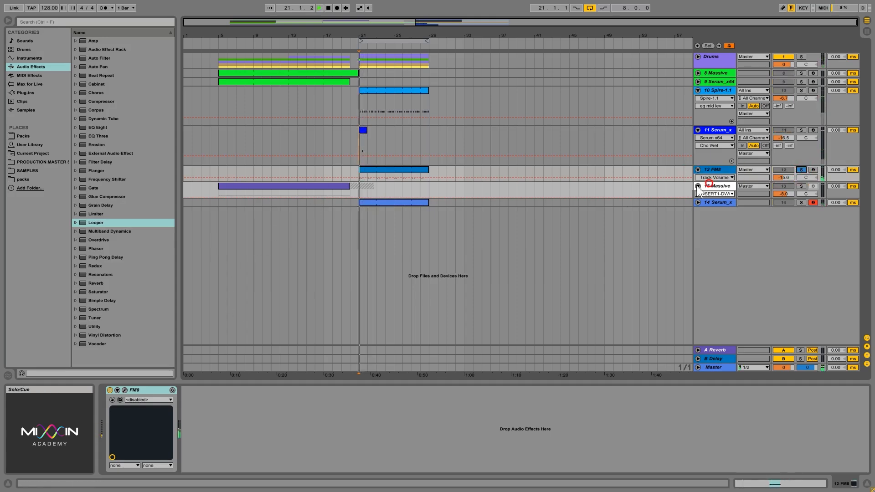
click(125, 391)
click(317, 242)
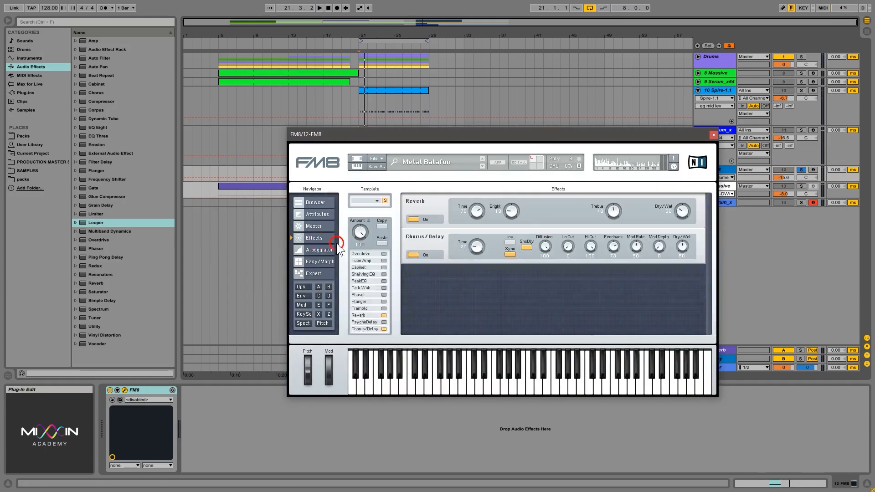
key(space)
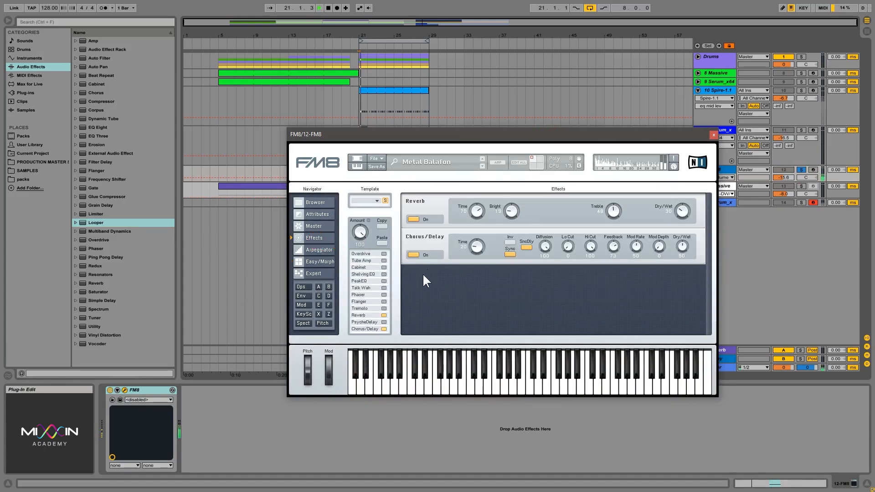
key(space)
key(space)
Add the Talkwah effect in FM8, adjusting its mouth and setting its size to about 12 during playback.
click(383, 288)
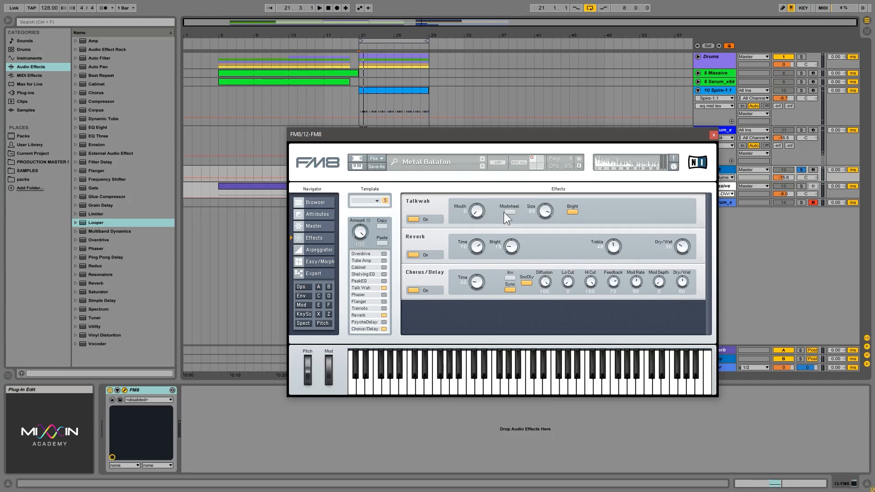
mouse_move(477, 211)
mouse_down()
mouse_move(473, 160)
mouse_move(473, 196)
mouse_move(491, 209)
mouse_move(483, 217)
mouse_up()
key(space)
drag(546, 211, 545, 225)
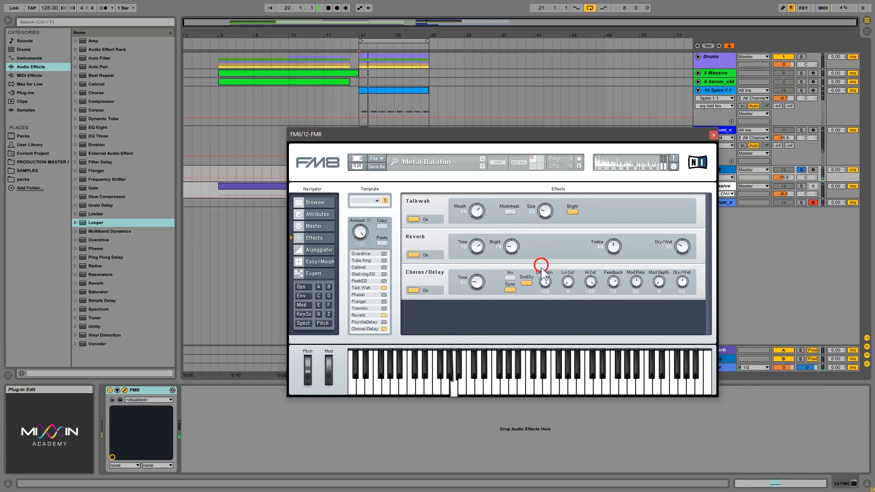
drag(540, 267, 548, 207)
drag(474, 211, 475, 218)
Compare the Talkwah with and without Bright, lower its mouth amount, and switch the effect off and on again.
click(575, 211)
click(574, 210)
drag(480, 213, 493, 220)
click(412, 219)
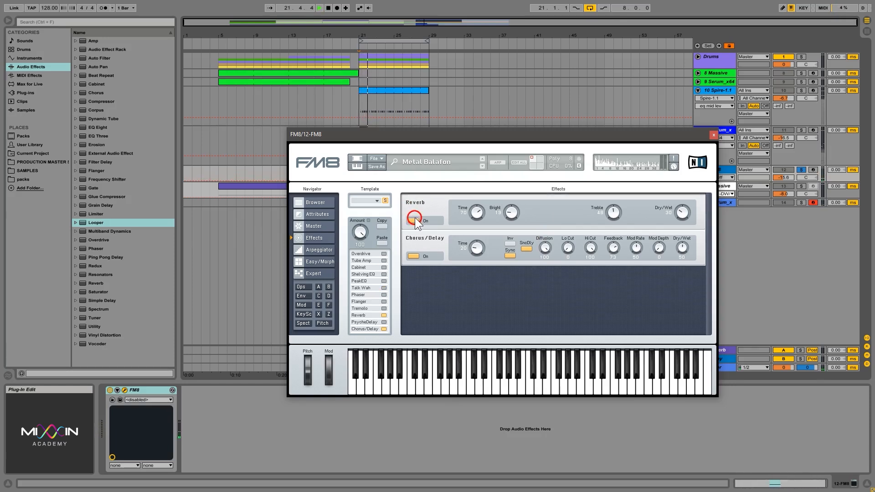
click(384, 289)
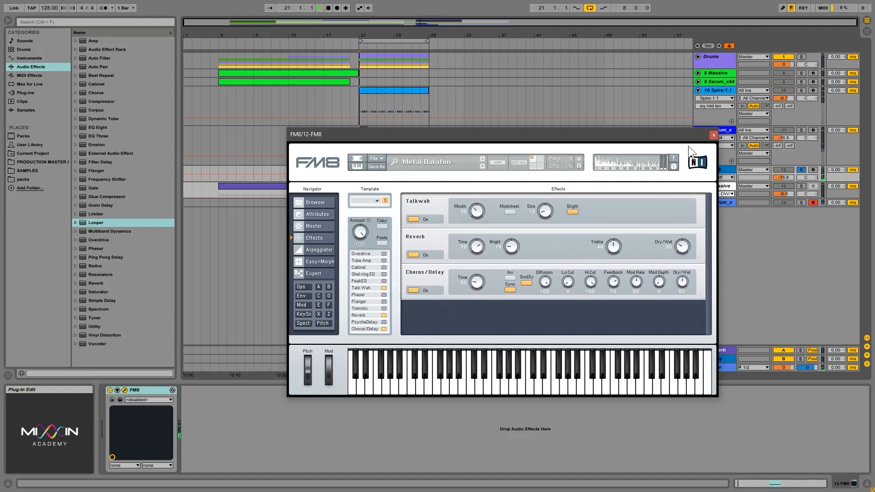
click(713, 135)
key(space)
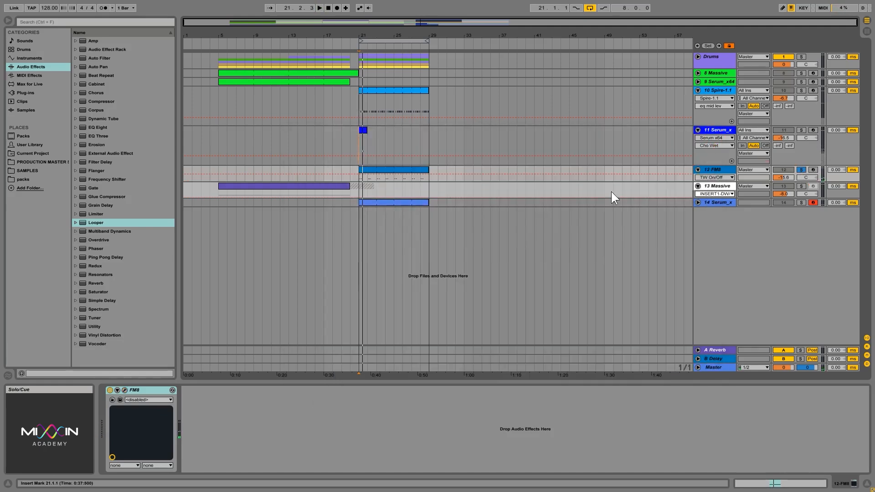
Reopen FM8 on track 12 and adjust the Talkwah's mouth amount.
click(124, 390)
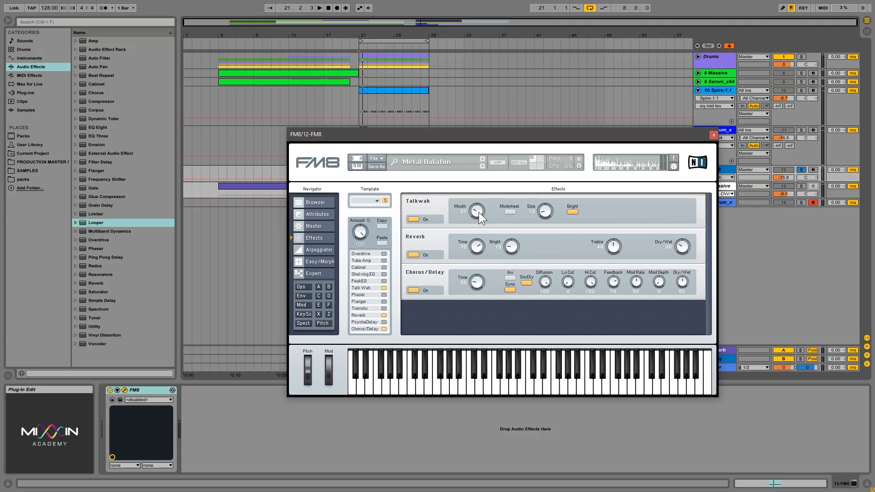
drag(480, 208, 479, 208)
key(space)
Try controlling the Talkwah with FM8's mod wheel during playback, and turn the Modwheel option back off.
click(509, 212)
key(space)
drag(329, 379, 348, 409)
key(space)
key(space)
key(space)
key(space)
key(space)
click(510, 212)
Set the Talkwah's mouth to 23 while listening to the FM8 track.
key(space)
mouse_move(475, 210)
mouse_down()
mouse_move(472, 196)
mouse_move(488, 219)
mouse_up()
key(space)
Add the Cabinet, Tube Amp and Overdrive effects to FM8's effect chain during playback.
click(384, 268)
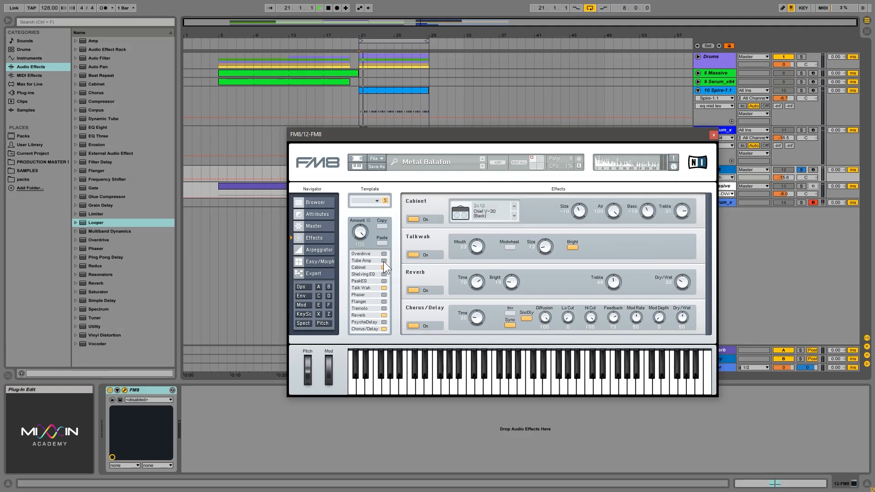
key(space)
click(384, 261)
click(385, 254)
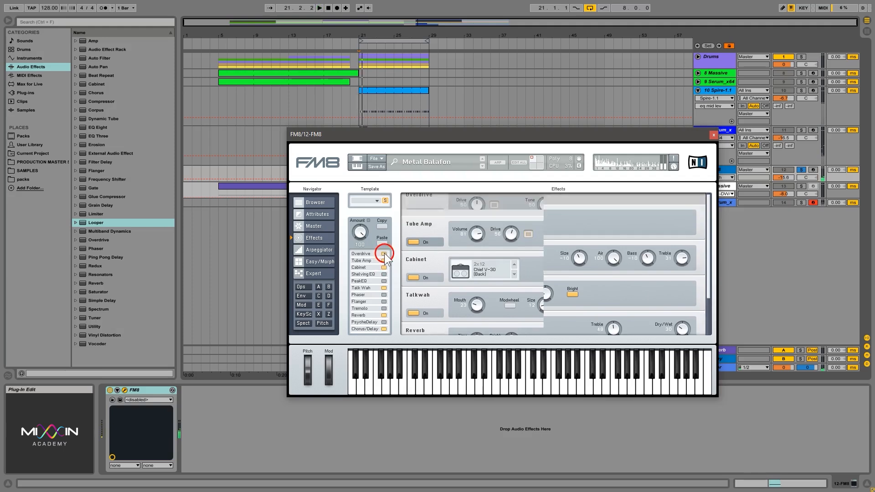
Lower the Overdrive's drive to about 35 and remove the Cabinet from FM8's effects.
click(477, 223)
drag(477, 224, 474, 233)
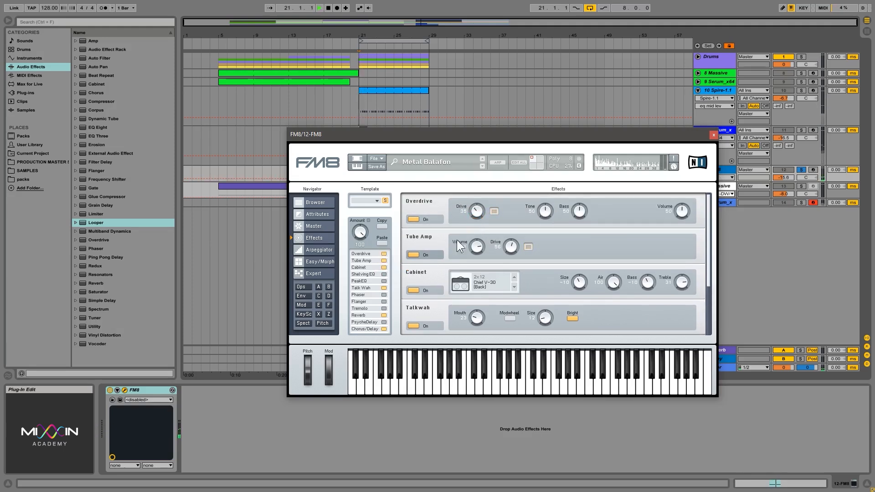
click(414, 291)
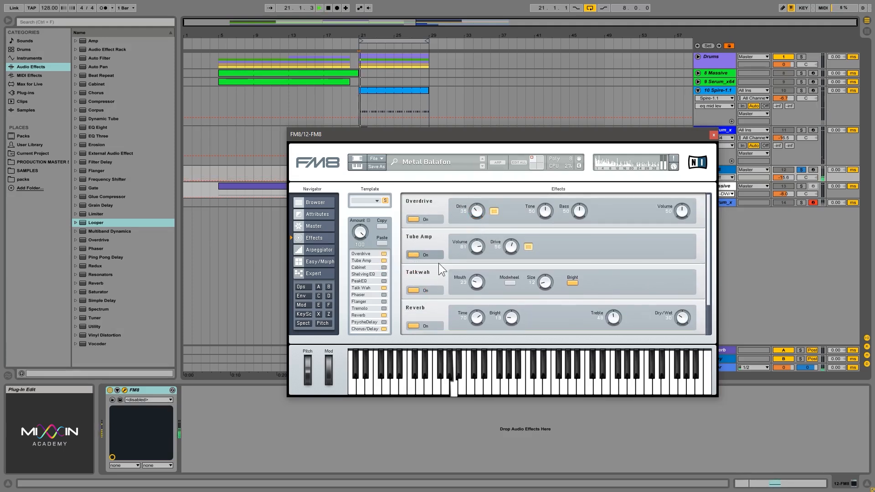
Set the Tube Amp's drive to 74 and the Overdrive's drive to 34 and tone to 41 while listening.
drag(477, 249, 509, 249)
drag(508, 250, 507, 248)
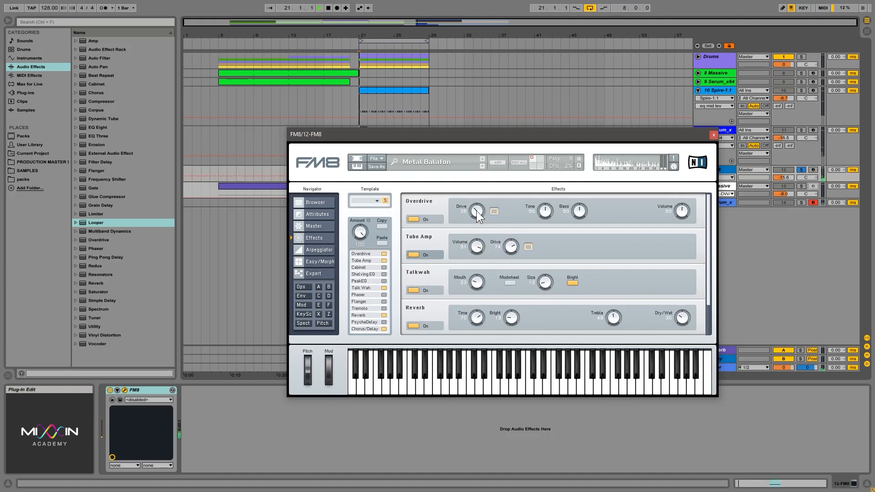
drag(477, 211, 484, 240)
key(space)
drag(537, 221, 547, 245)
key(space)
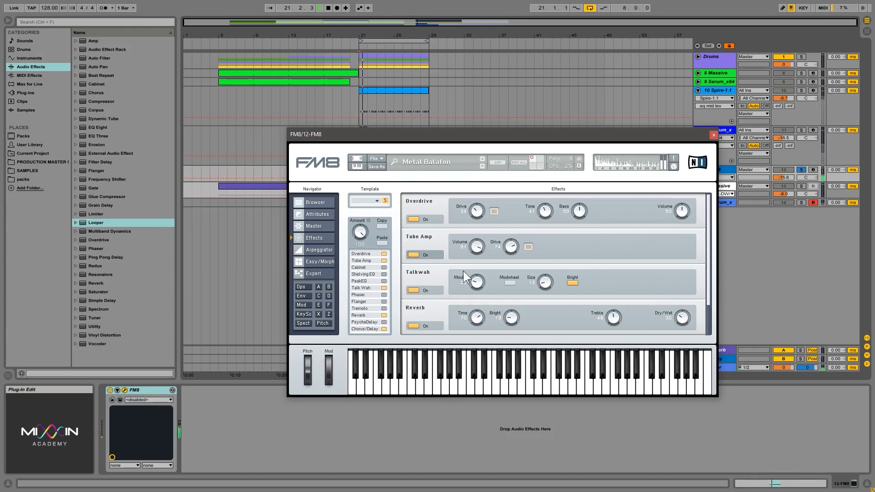
Raise the Tube Amp's volume to 100 and increase the Overdrive's volume.
drag(477, 244, 482, 283)
drag(478, 246, 483, 192)
drag(685, 213, 682, 216)
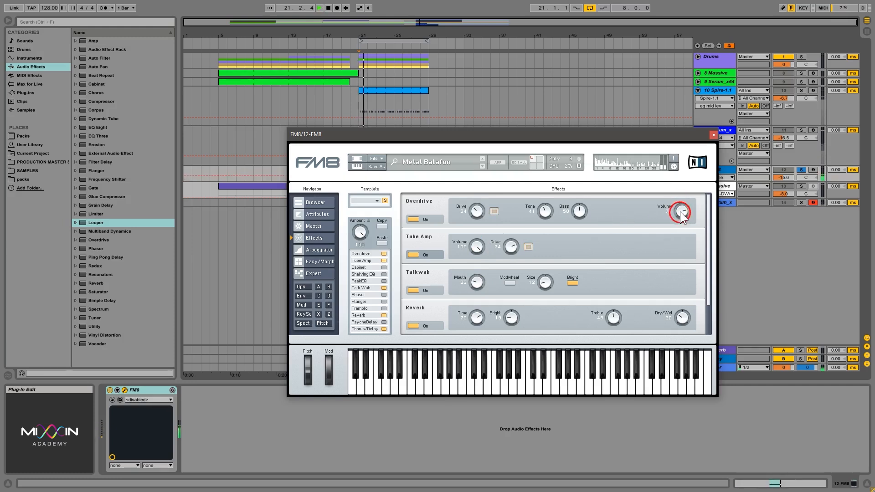
Switch the Tube Amp and Overdrive off and on again to compare the FM8 sound without them.
click(414, 255)
click(413, 219)
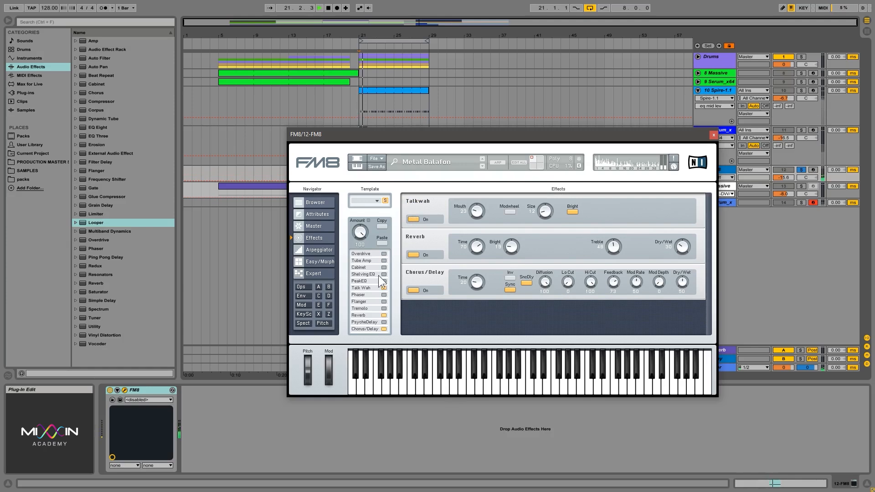
click(385, 254)
click(385, 259)
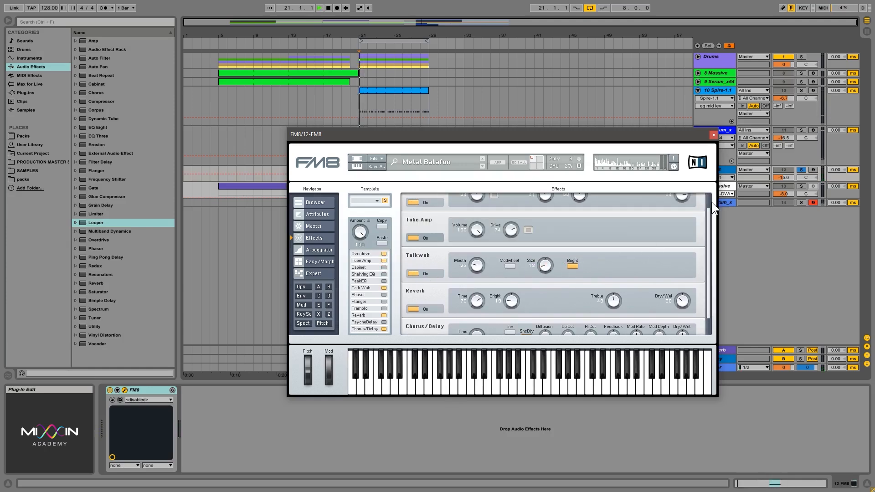
Take track 12 out of solo and lower its track volume to -16.2.
click(800, 170)
drag(789, 177, 787, 179)
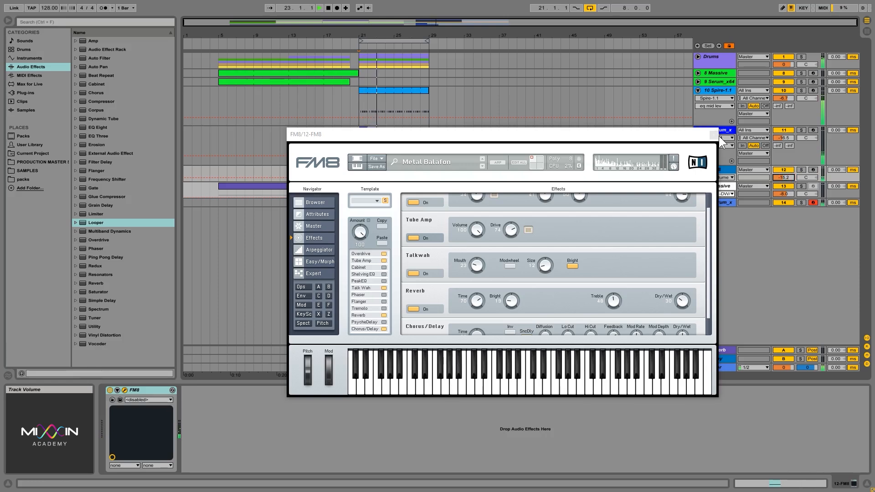
Take the FM8 Reverb's dry/wet fully down and bring it back up while listening to the mix.
drag(712, 243, 712, 320)
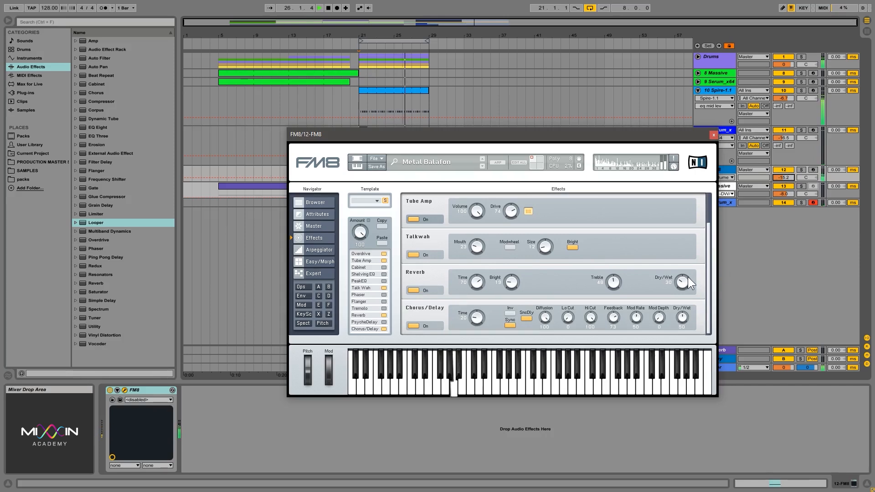
drag(683, 282, 693, 350)
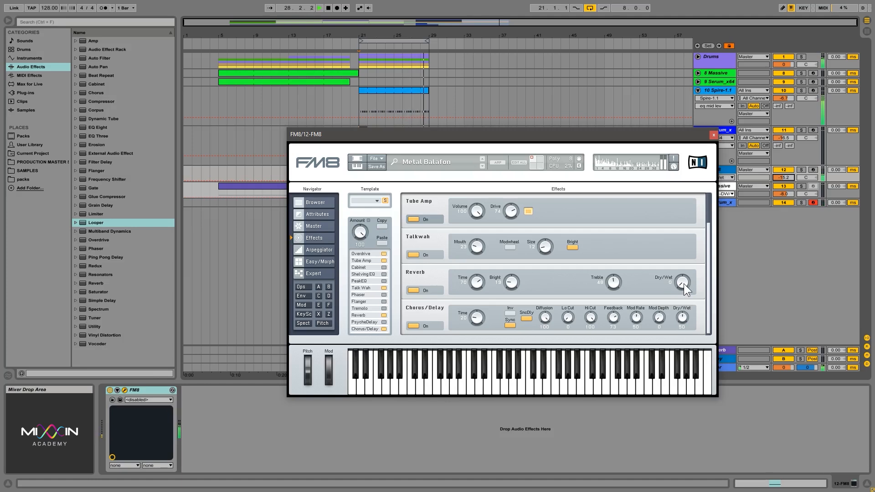
mouse_move(683, 284)
mouse_down()
mouse_move(680, 224)
mouse_move(678, 270)
mouse_up()
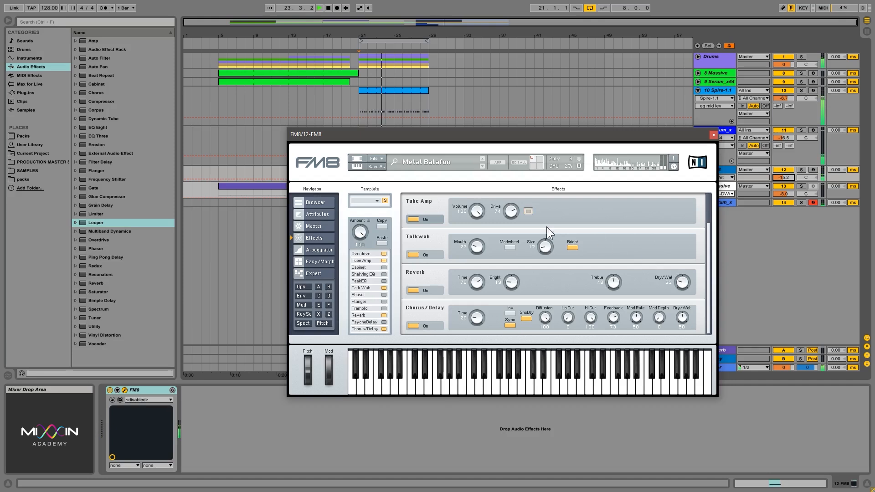
Adjust the FM8 Tube Amp's volume and drive, and switch the Tube Amp off.
drag(481, 220, 478, 255)
mouse_move(509, 216)
mouse_down()
mouse_move(504, 234)
mouse_move(507, 223)
mouse_move(475, 214)
mouse_move(482, 194)
mouse_move(478, 213)
mouse_move(485, 194)
mouse_move(510, 230)
mouse_up()
click(415, 220)
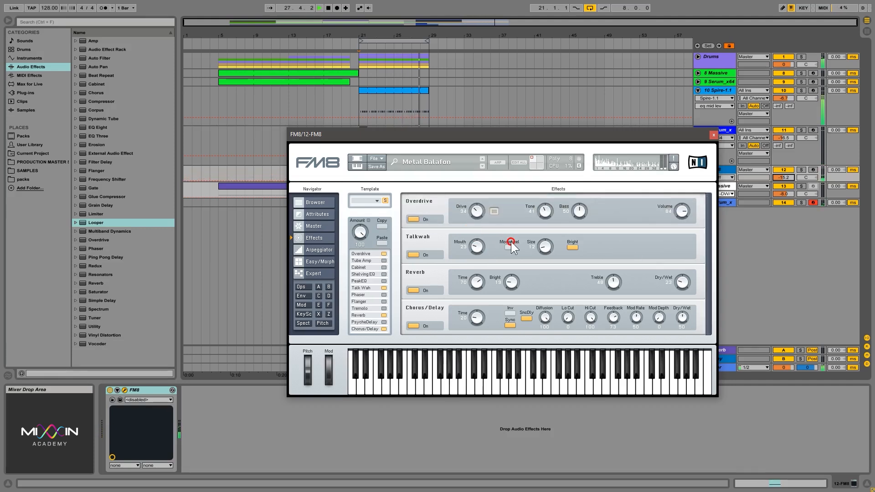
Adjust the FM8 Overdrive's drive, tone and volume while listening.
drag(477, 212, 483, 196)
mouse_move(546, 213)
mouse_down()
mouse_move(547, 226)
mouse_move(544, 201)
mouse_up()
drag(682, 212, 679, 194)
mouse_move(479, 215)
mouse_down()
mouse_move(477, 222)
mouse_move(482, 211)
mouse_up()
Lower the FM8 Reverb's dry/wet level and close the plug-in window.
mouse_move(683, 285)
mouse_down()
mouse_move(684, 256)
mouse_move(682, 304)
mouse_up()
click(681, 295)
drag(683, 298, 683, 306)
click(714, 135)
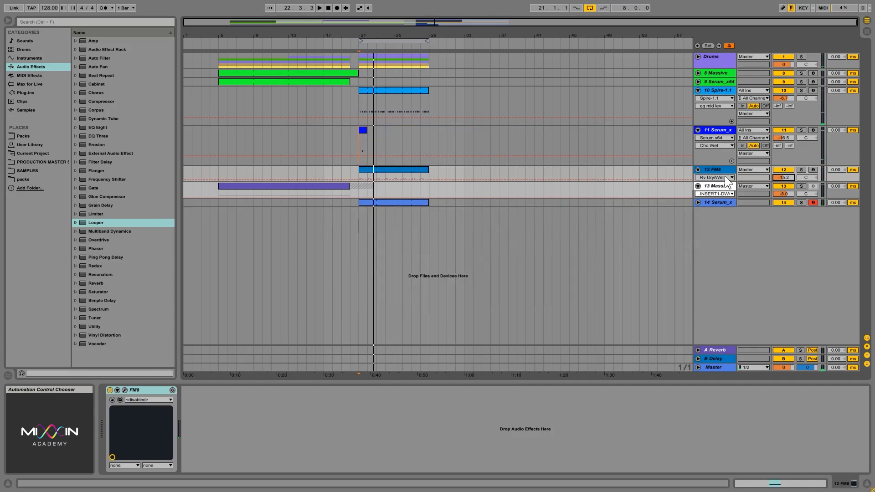
Play the mix with the FM8 track muted and unmuted to compare, and stop playback.
click(719, 171)
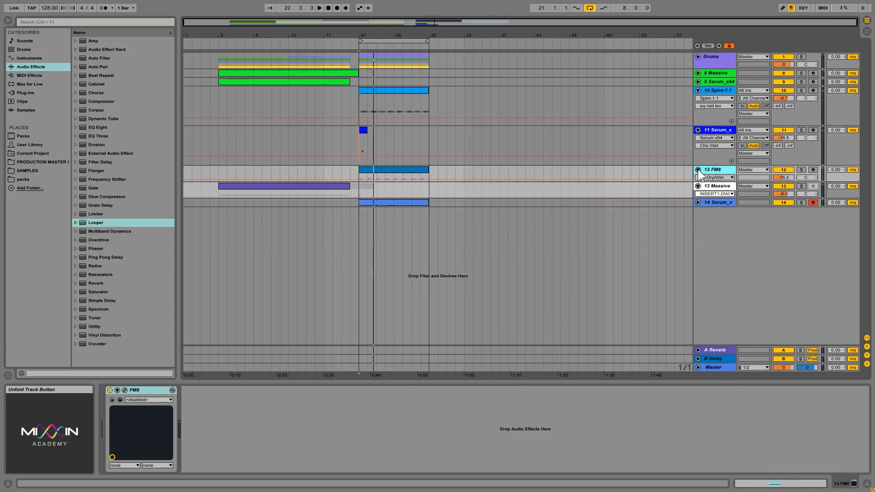
click(784, 170)
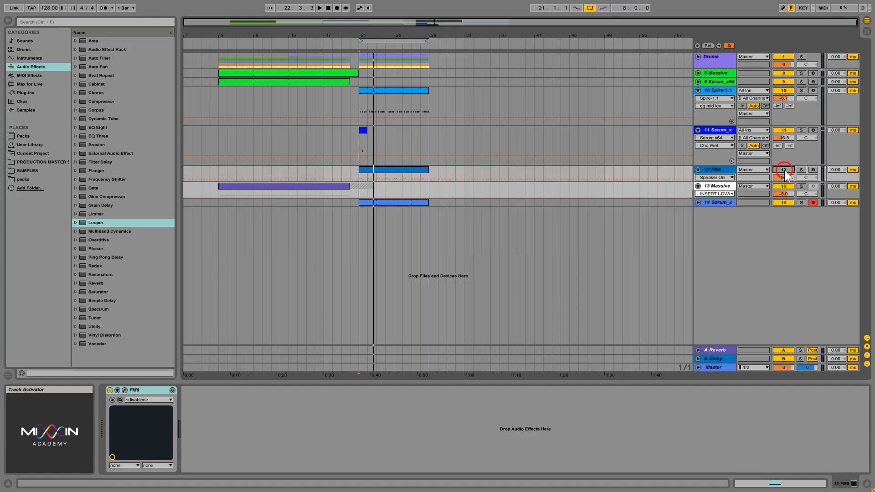
key(space)
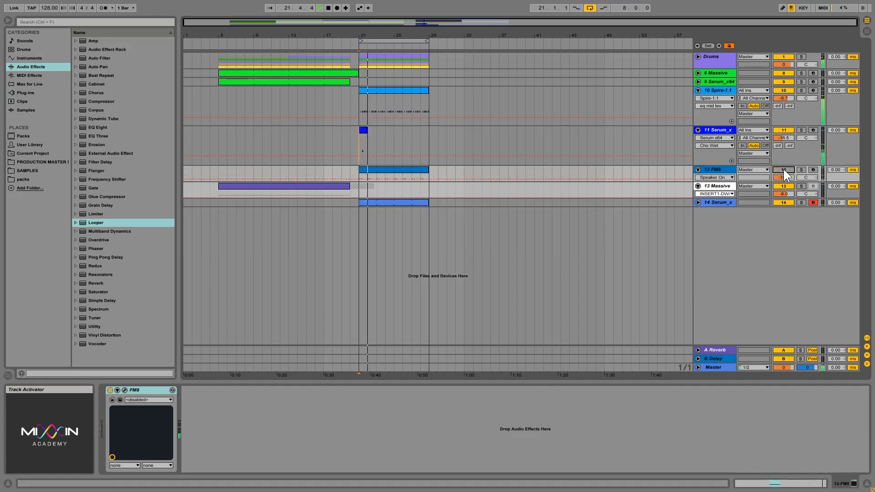
click(783, 170)
key(space)
Fold the Spire, Serum and FM8 tracks 10 to 12 and unfold Serum track 14.
click(699, 170)
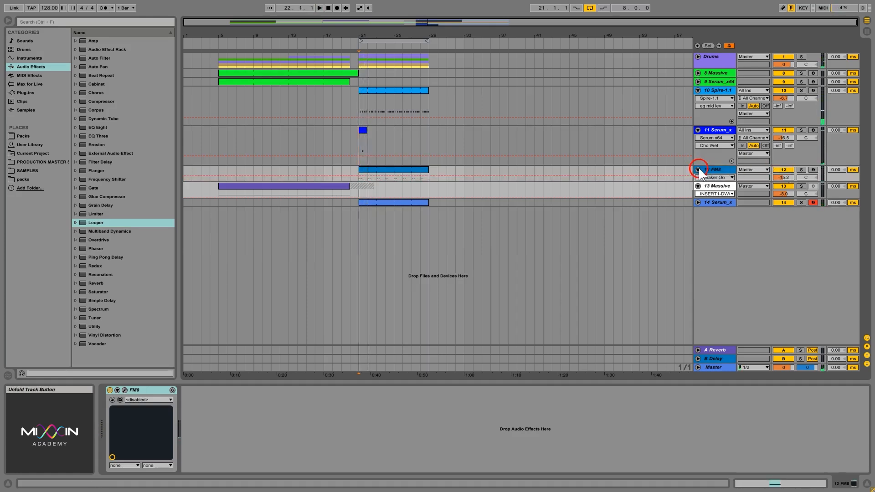
click(698, 131)
click(698, 91)
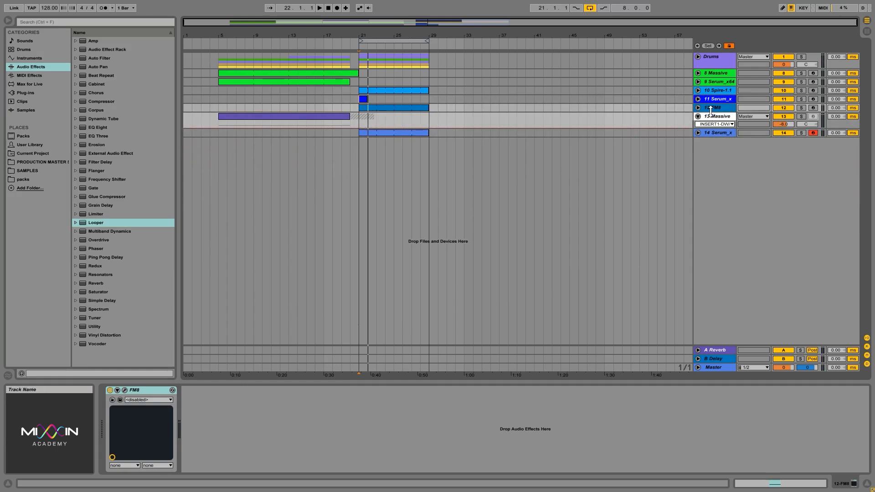
click(698, 108)
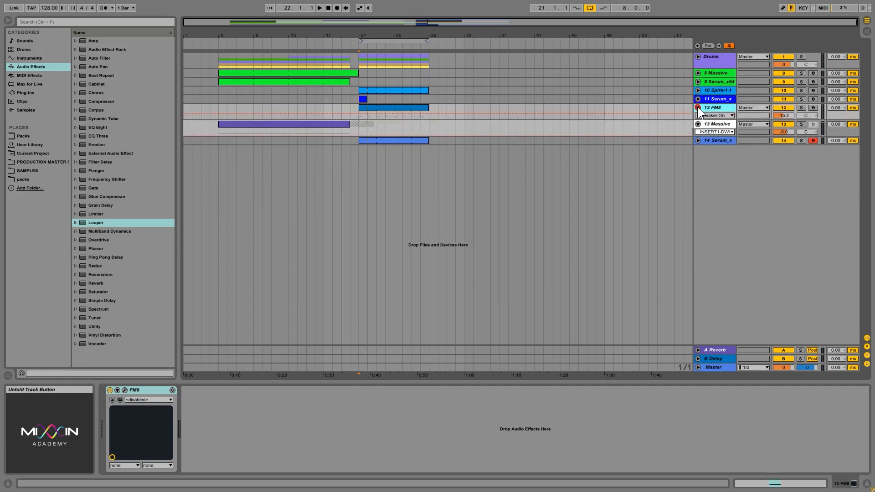
click(698, 109)
click(698, 133)
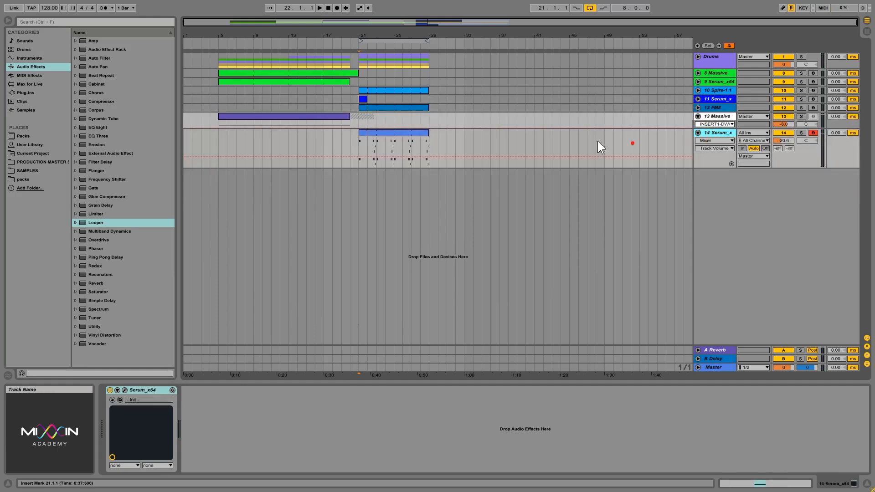
Solo track 14, play it from bar 21 and open its Serum plug-in on the effects page.
click(408, 138)
click(802, 133)
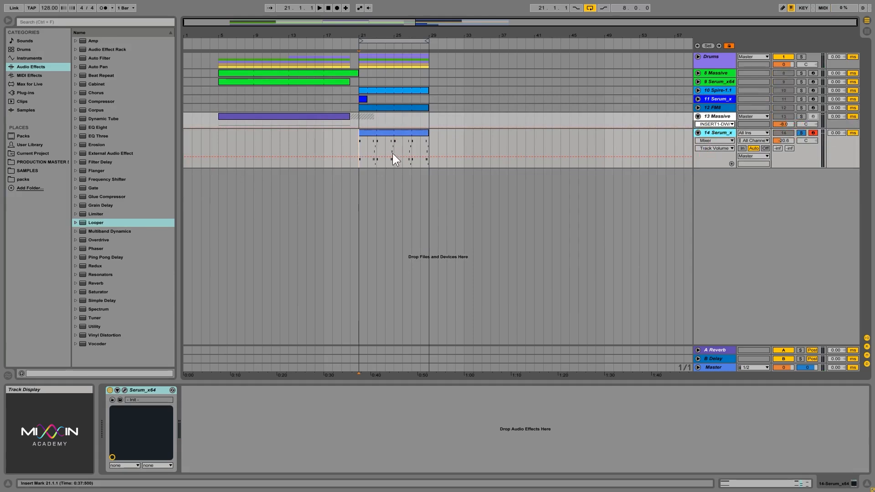
key(space)
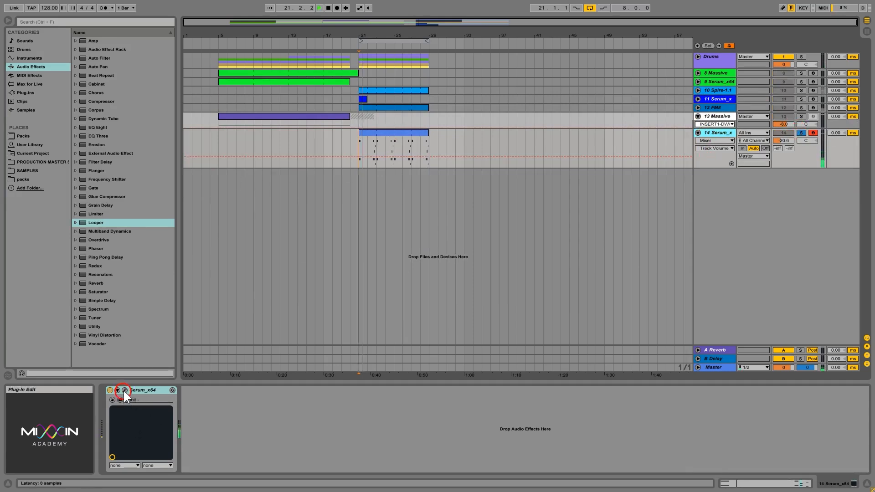
click(125, 391)
click(393, 160)
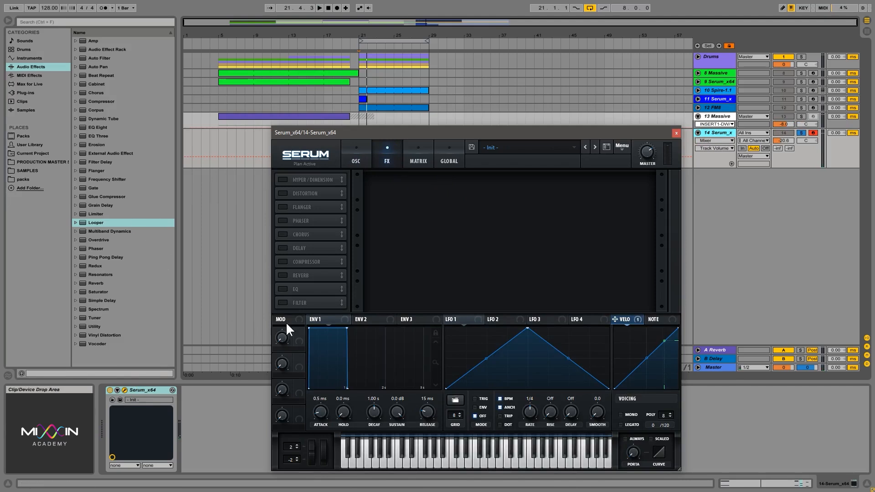
Switch on Serum's Delay, place it after the Compressor in the effects order, and leave the Reverb off.
click(282, 275)
click(282, 248)
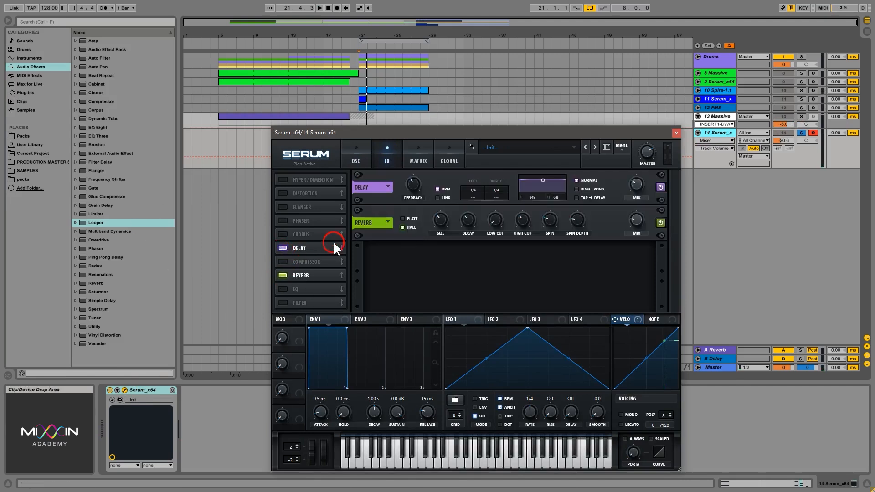
drag(333, 242, 332, 258)
click(283, 274)
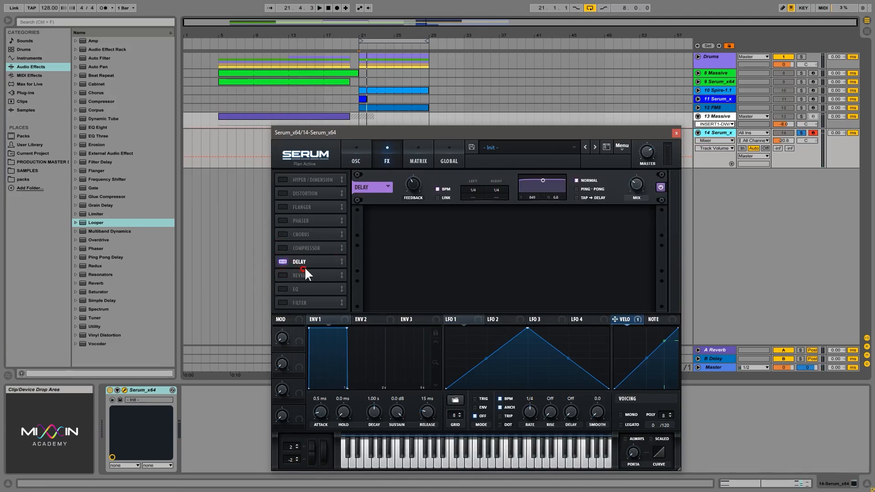
Take track 14 out of solo and set Serum's Delay mix to 33% during playback.
key(space)
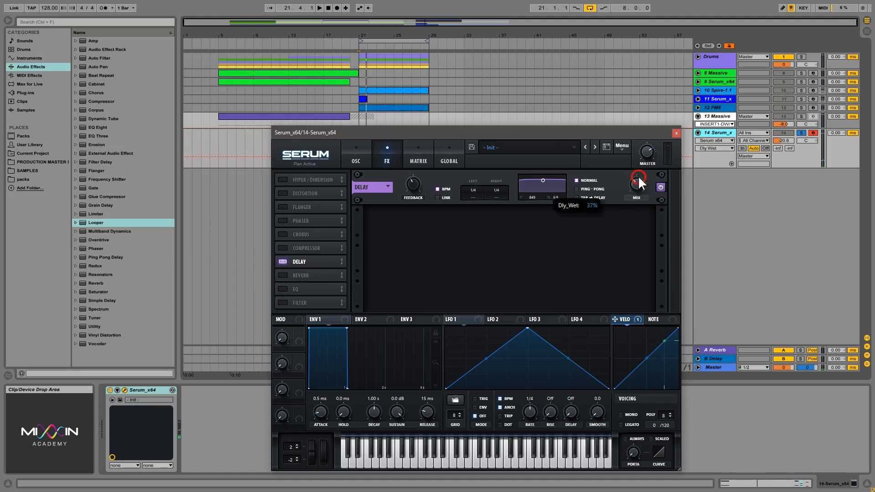
click(801, 133)
click(800, 135)
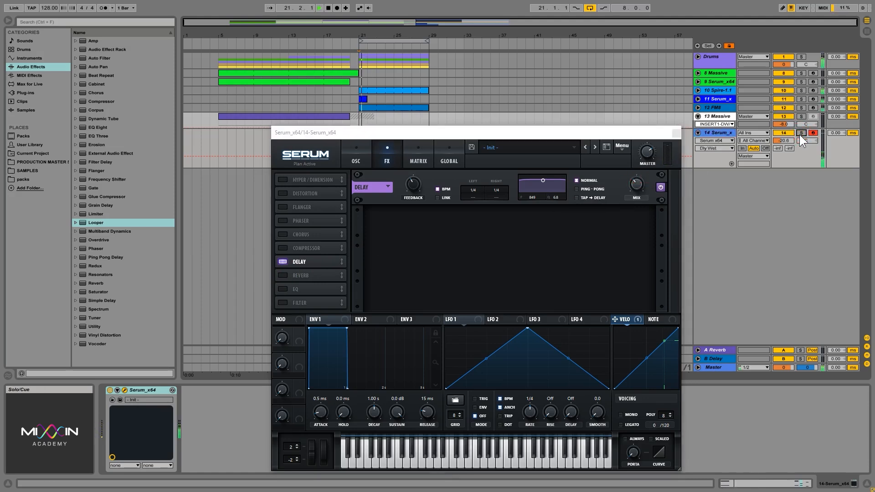
click(631, 185)
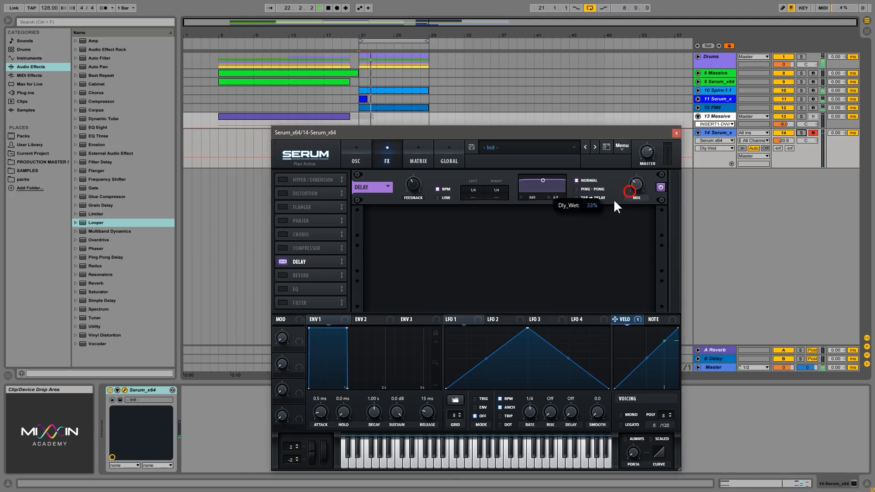
Switch on Serum's Reverb with a mix of about 22% and raise track 14's volume to -17.4 dB.
click(282, 275)
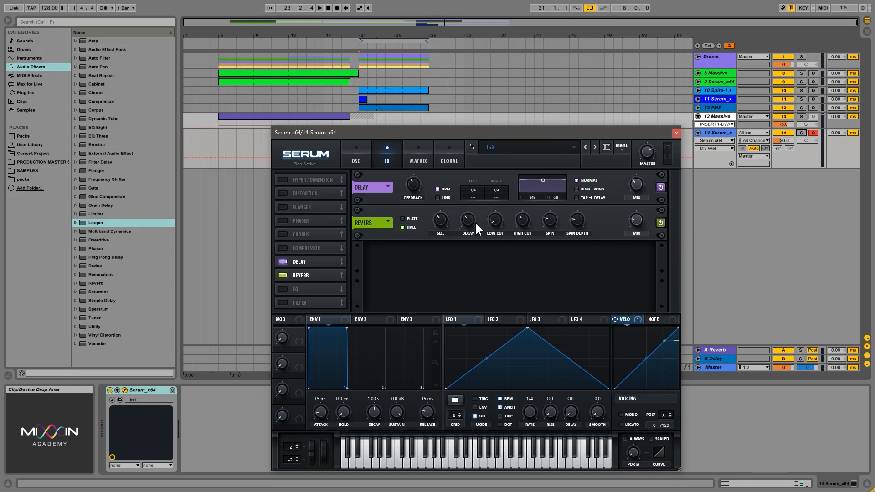
click(637, 222)
key(space)
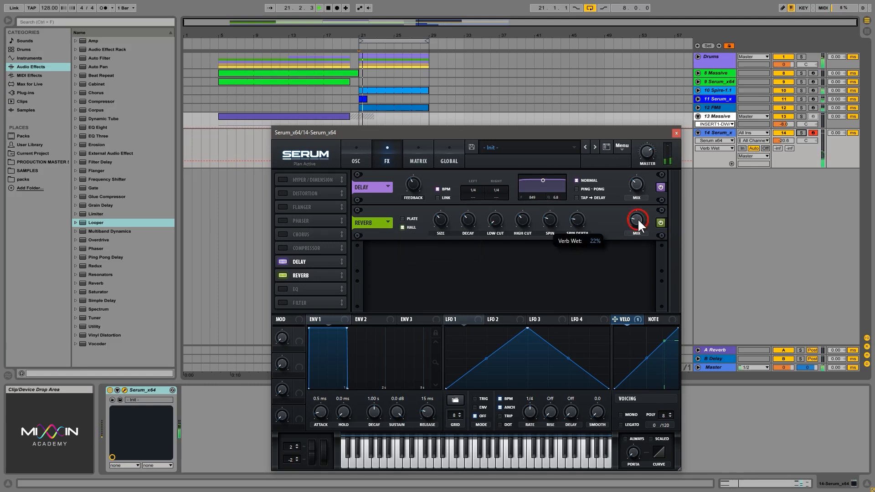
drag(787, 141, 786, 142)
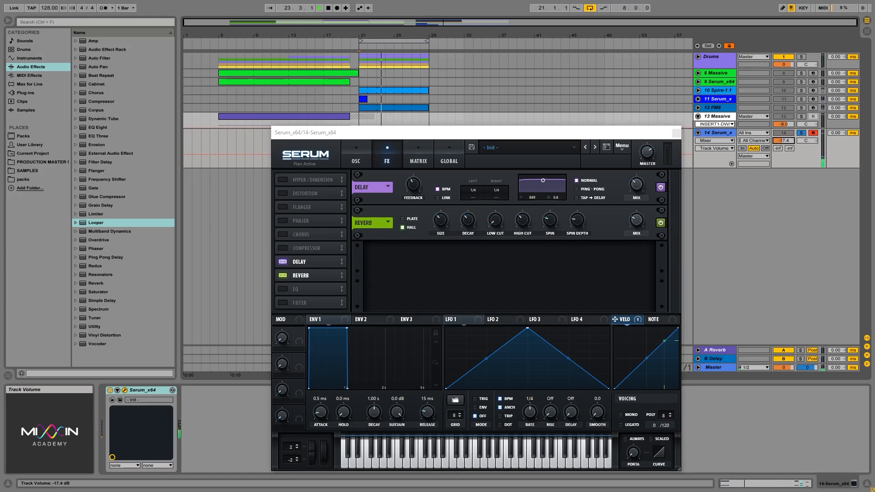
Set the Delay's left and right times to 1/8 and lower its mix to about 17%.
click(637, 187)
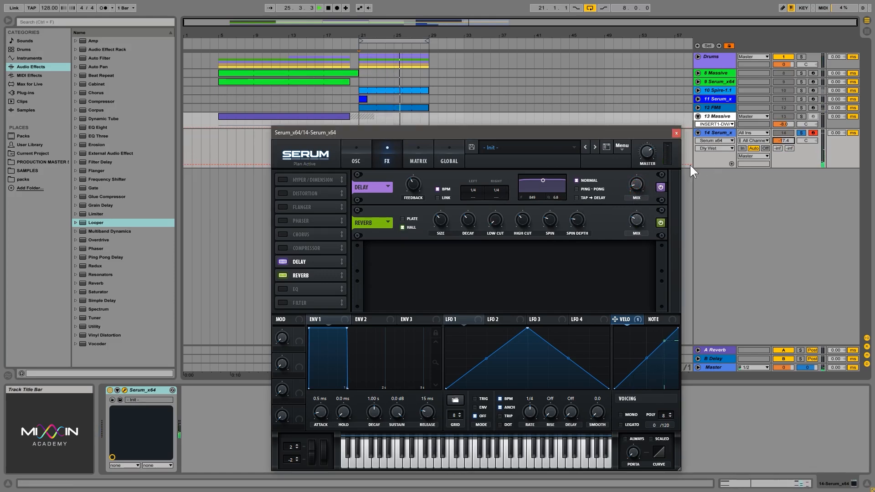
click(477, 186)
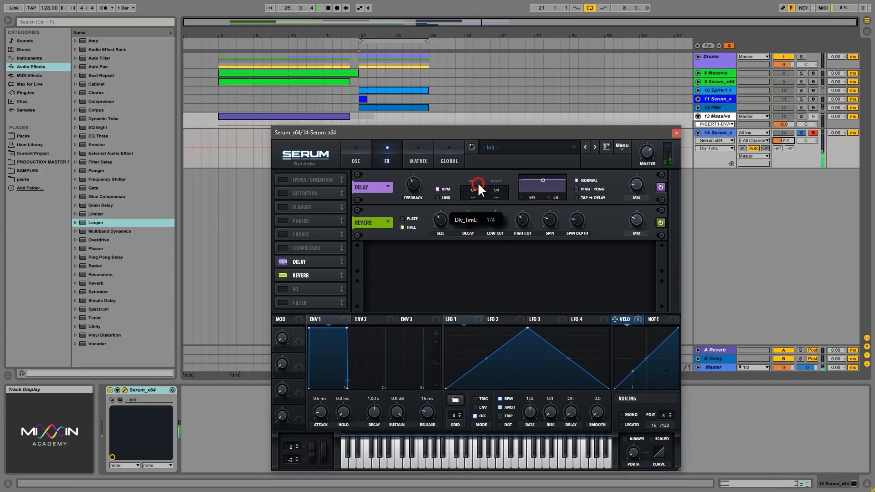
drag(482, 186, 478, 205)
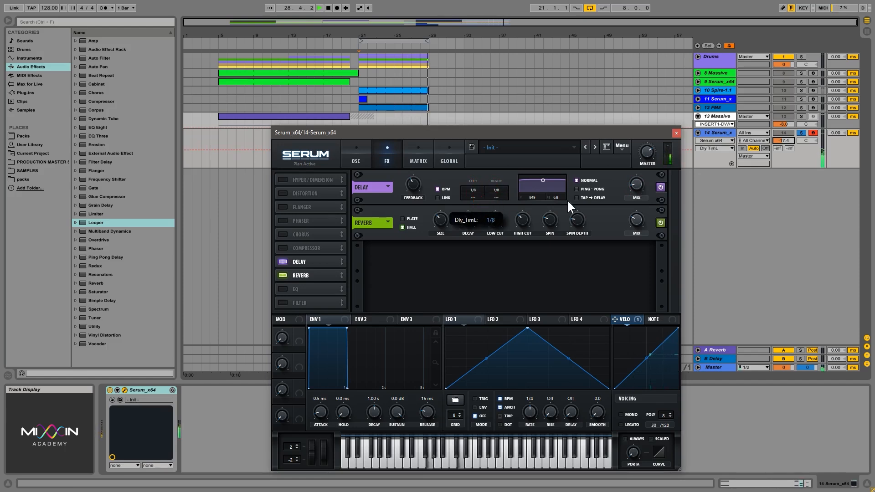
drag(635, 184, 636, 172)
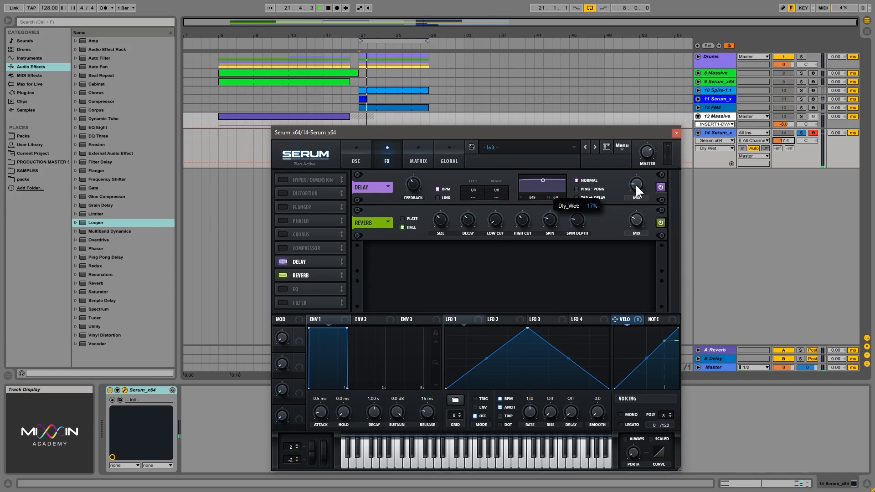
Narrow the Delay's filter to about 1095 with width 2.0, choose Ping-Pong mode and set the mix to 23%.
drag(544, 180, 545, 189)
drag(627, 189, 638, 149)
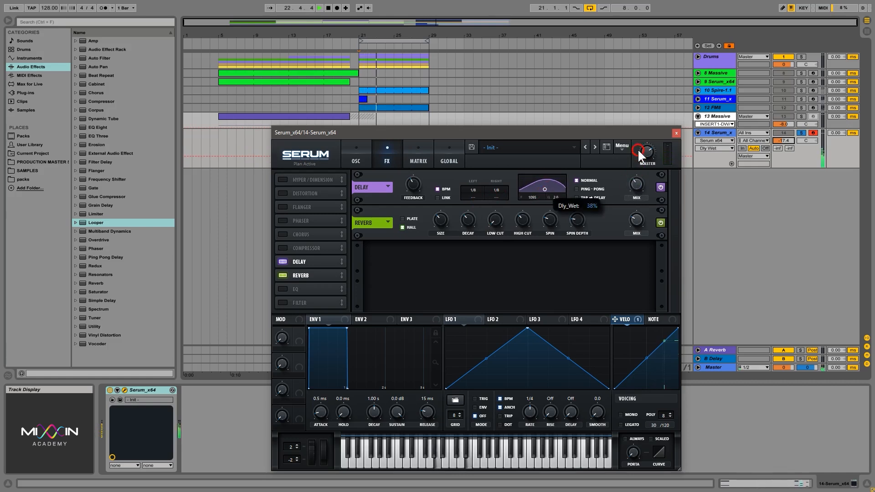
click(589, 187)
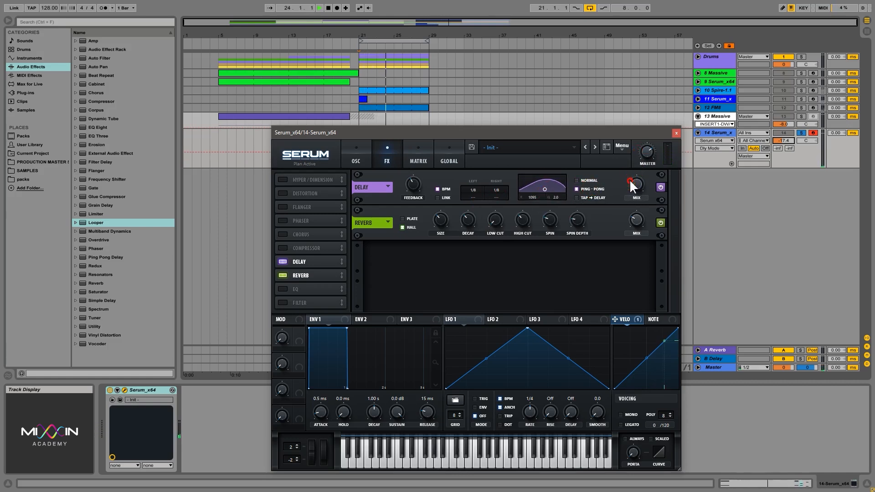
mouse_move(630, 179)
mouse_down()
mouse_move(637, 174)
mouse_move(635, 187)
mouse_up()
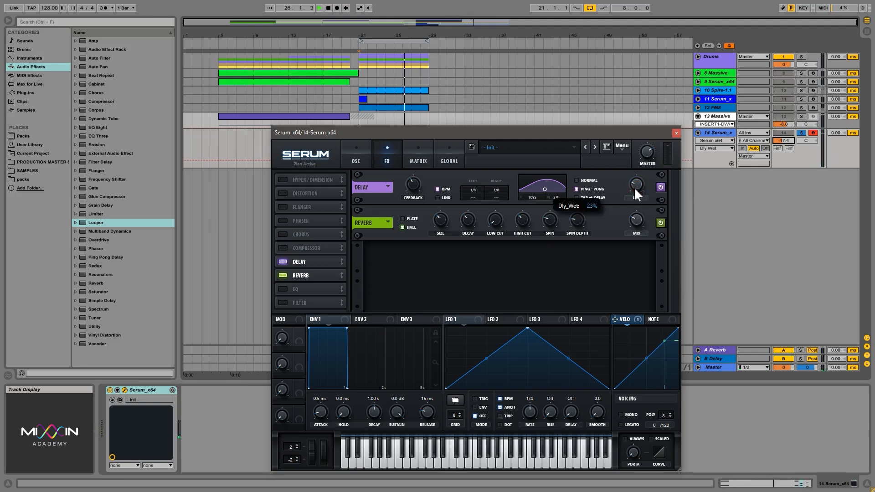
Set the Reverb's low cut to about 17% and high cut to about 57%, and adjust its mix to around 42%.
click(636, 219)
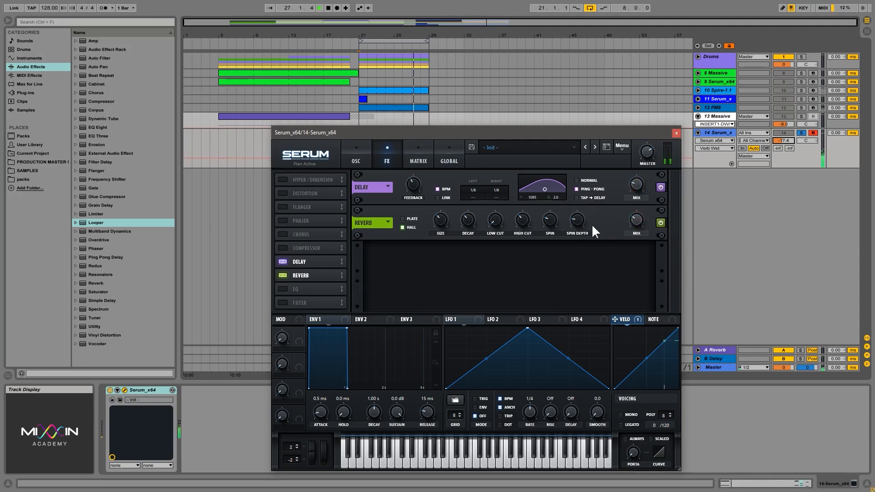
drag(524, 223, 496, 201)
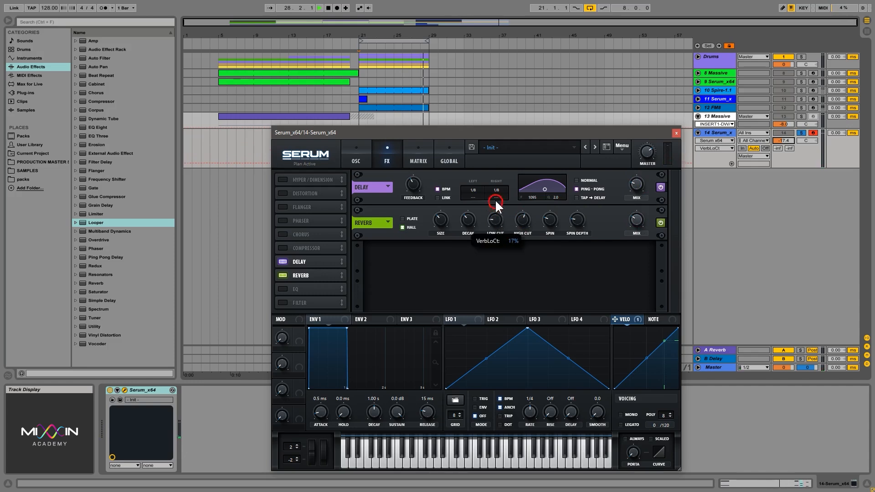
click(522, 218)
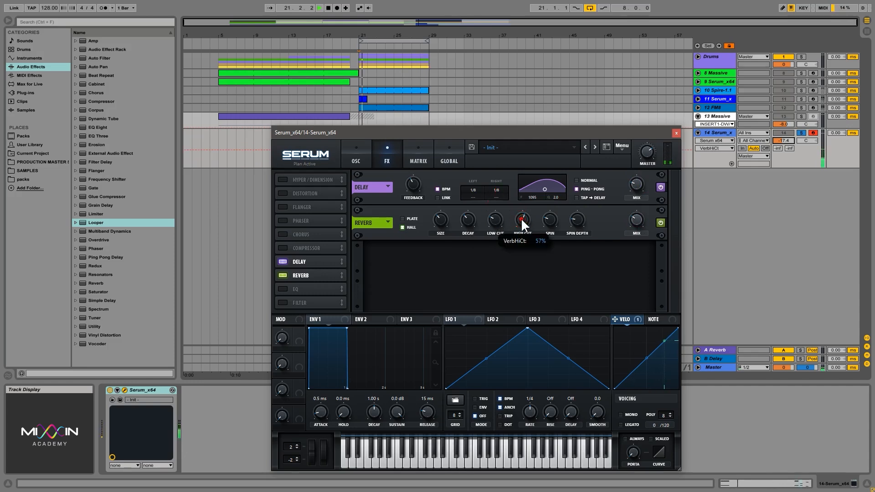
click(633, 210)
click(639, 215)
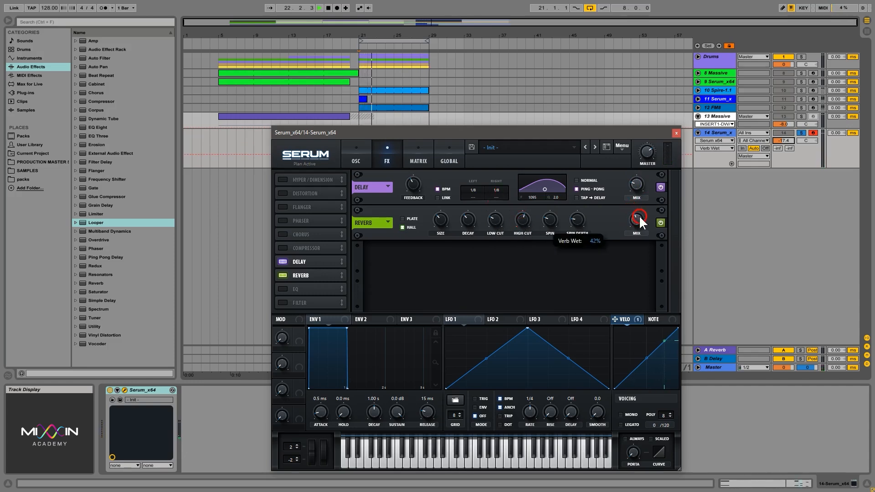
mouse_move(639, 218)
mouse_down()
mouse_move(635, 233)
mouse_move(641, 213)
mouse_up()
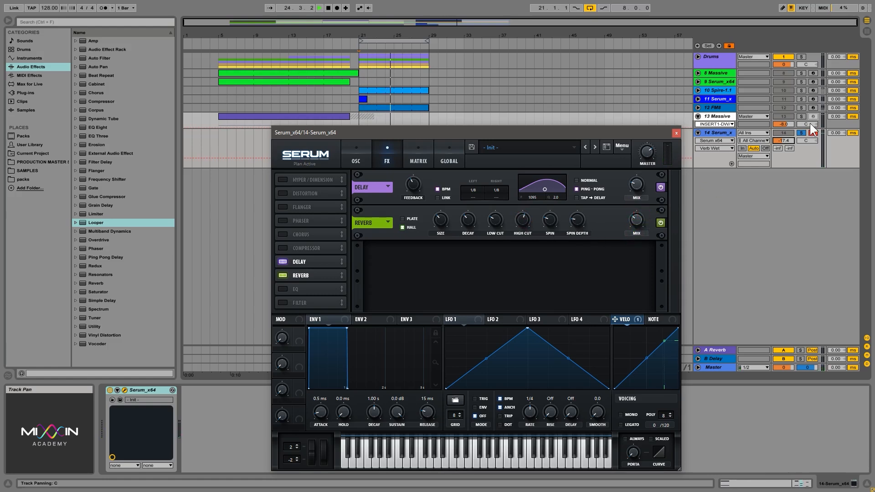
Raise track 14's volume to -15.1 dB, unsolo it and lower Serum's Reverb mix to about 35% in the full mix.
drag(785, 141, 787, 136)
click(801, 133)
click(640, 213)
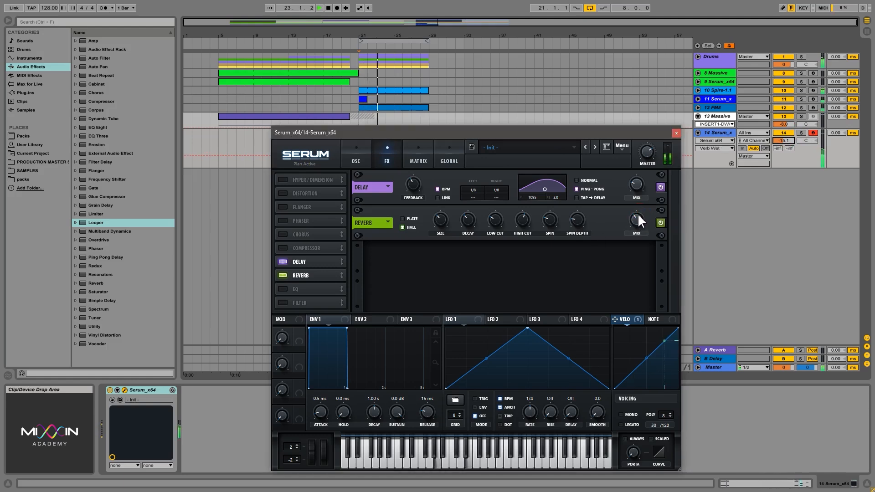
drag(639, 213, 637, 217)
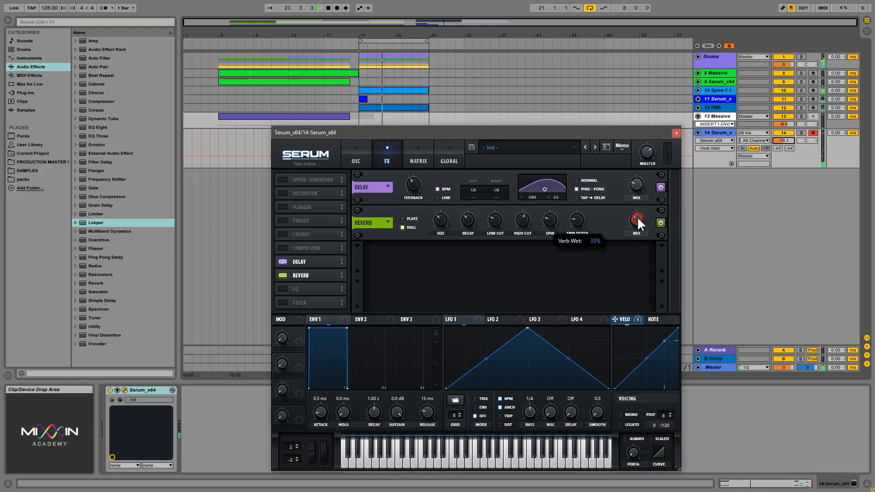
Lower the FM8 track's volume to about -18.6 dB and close the Serum window.
click(698, 108)
click(716, 108)
click(785, 113)
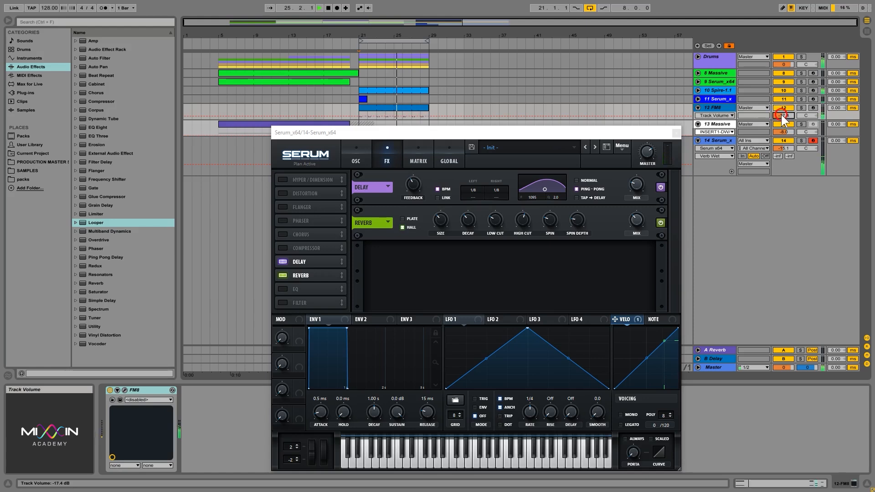
drag(785, 114, 786, 111)
click(675, 133)
key(space)
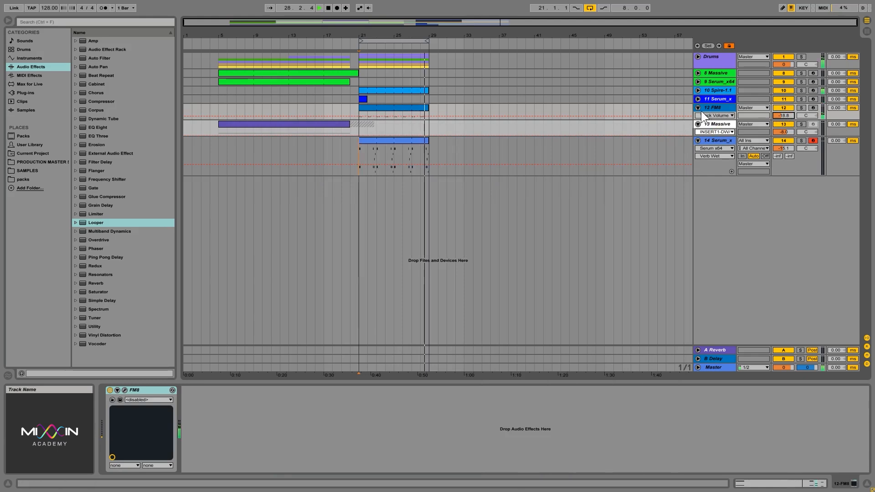
Collapse the FM8, Massive and Serum tracks 12 to 14 and save the project.
click(699, 109)
click(699, 116)
click(698, 124)
key(ctrl+s)
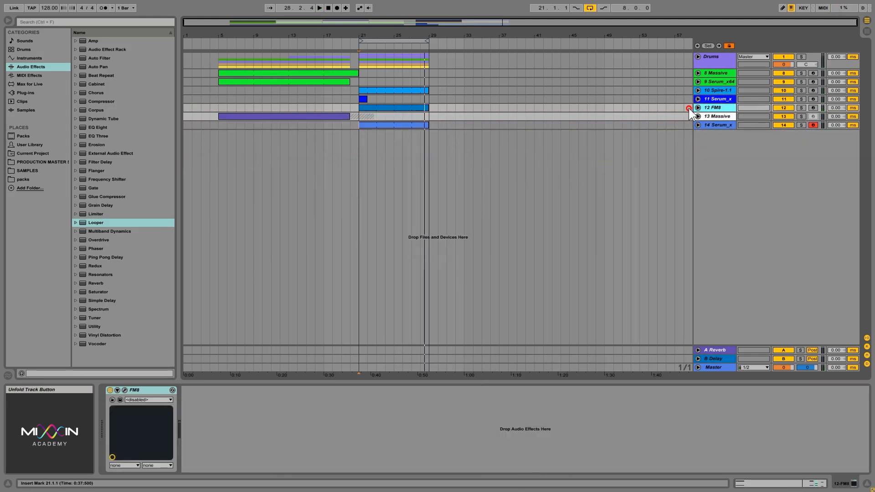
Expand the FM8 track 12 in the arrangement to show its volume settings.
click(702, 108)
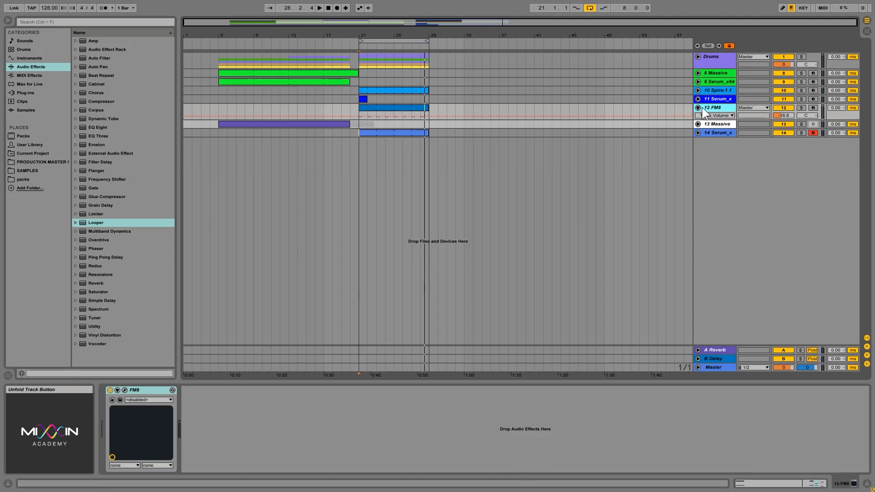
key(ctrl+q)
key(Escape)
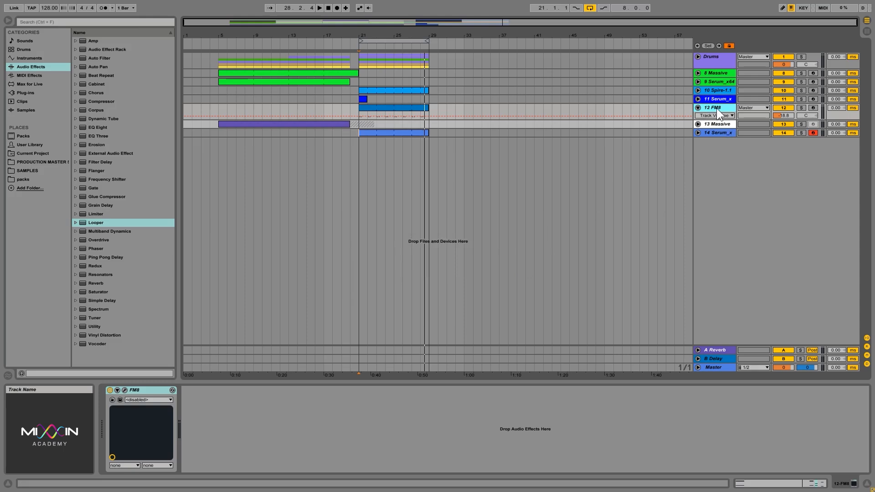